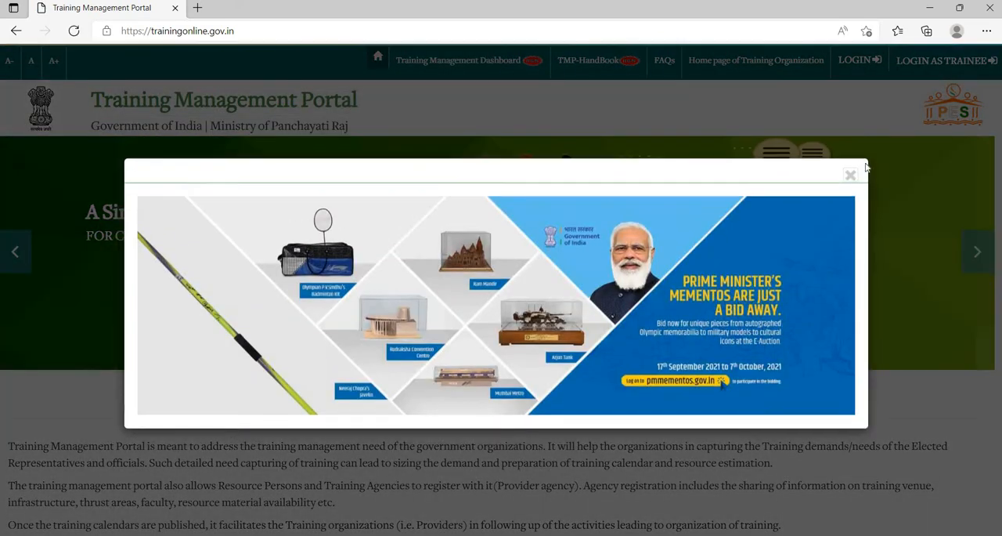
- Dismiss the announcement banner, then bring up the portal's login form with a fresh captcha image
left_click(854, 174)
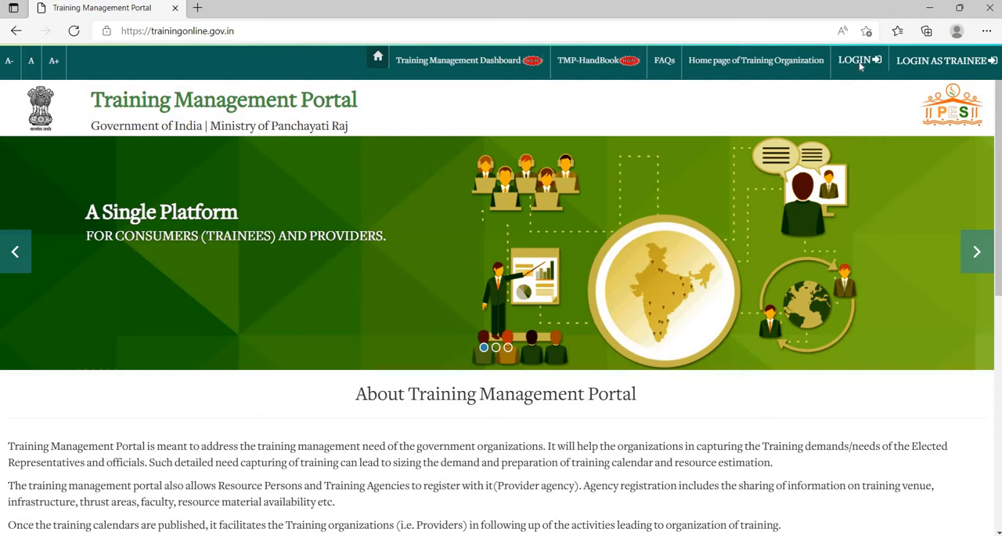
left_click(860, 61)
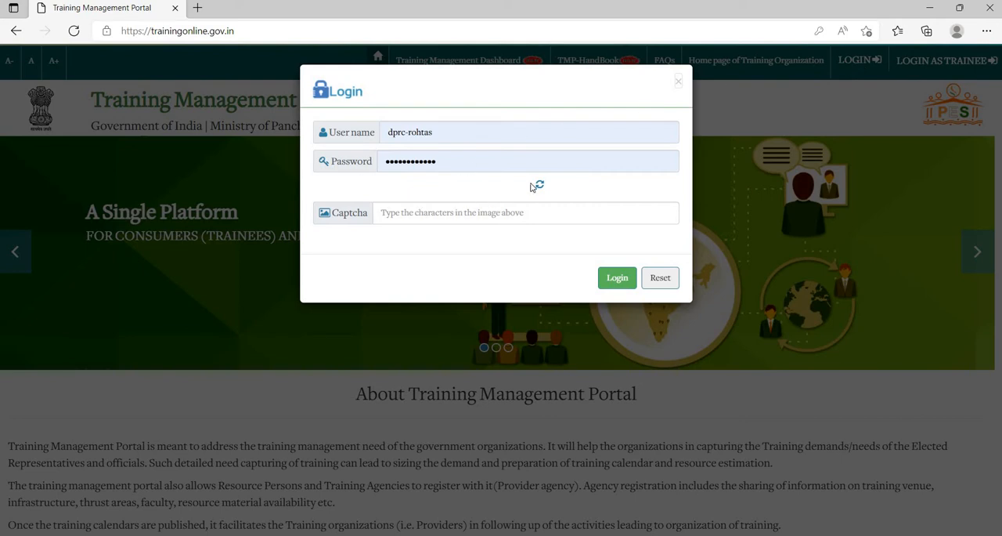
left_click(539, 187)
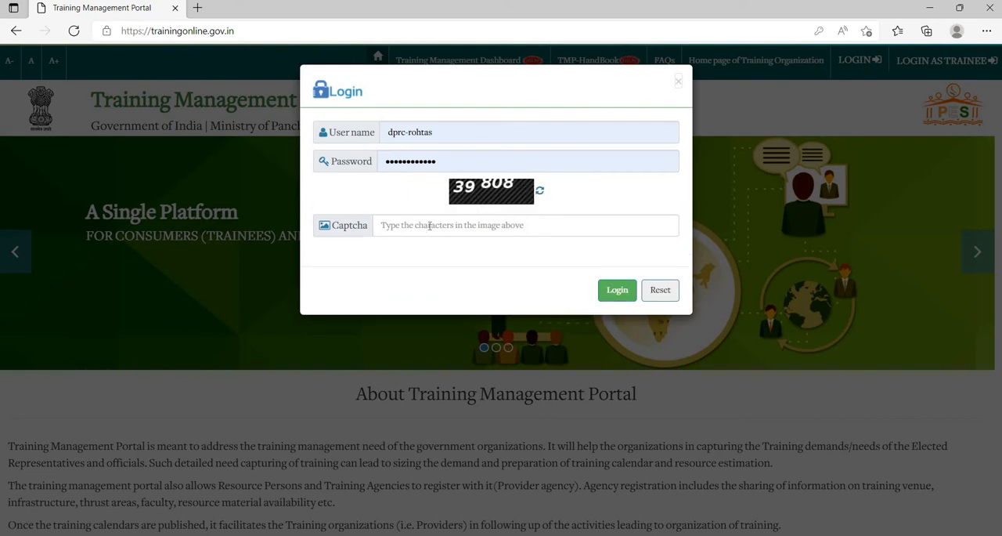
- Enter the captcha characters shown in the image and log in with the prefilled account credentials
left_click(430, 225)
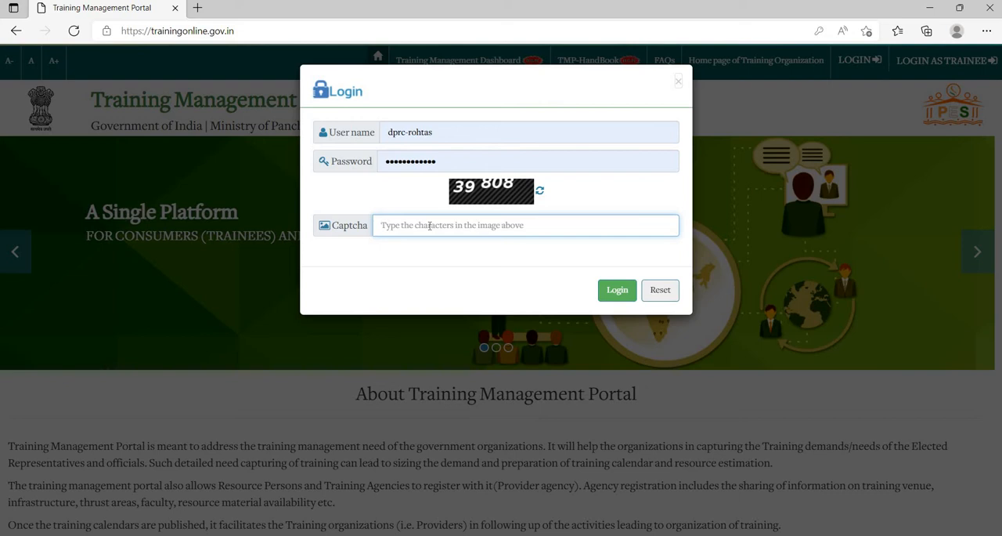
type("39808")
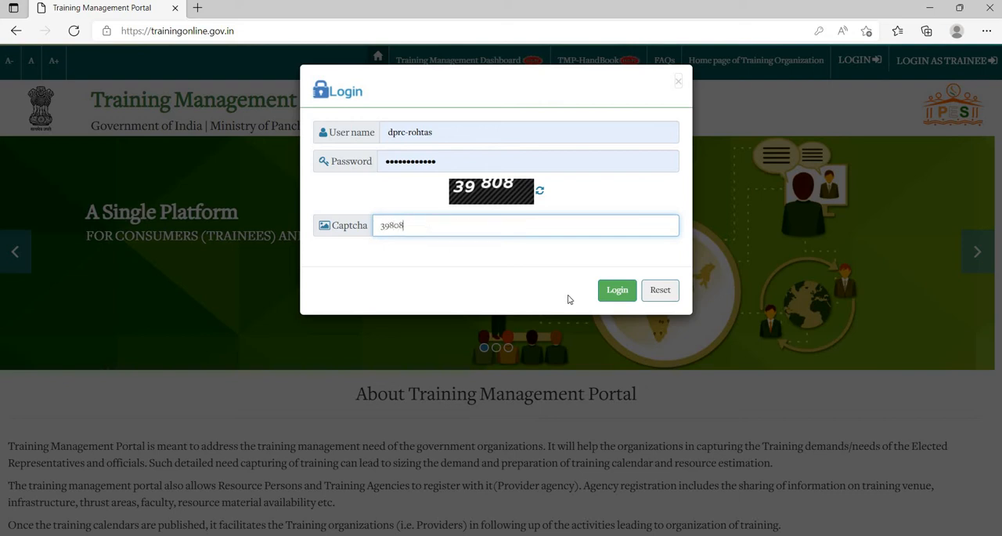
left_click(617, 295)
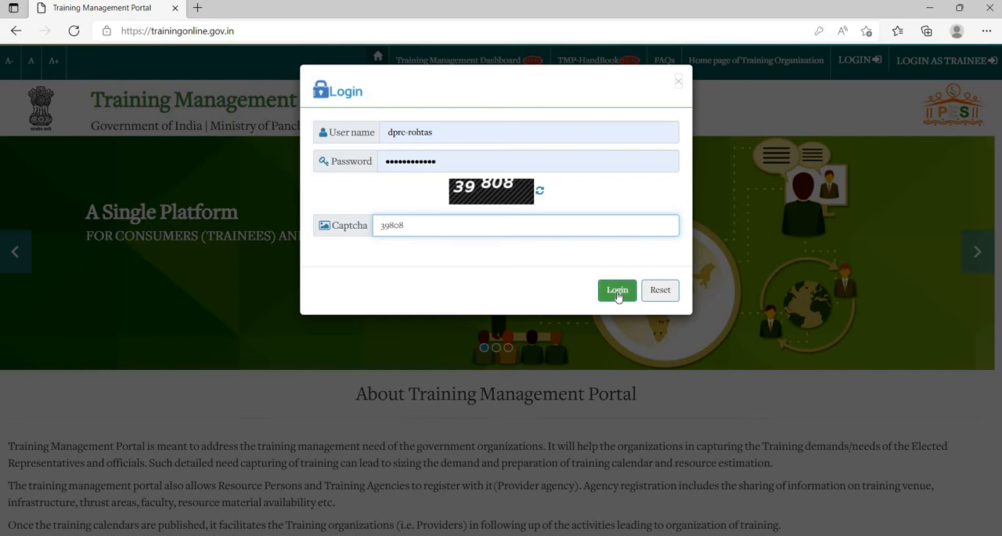
left_click(618, 291)
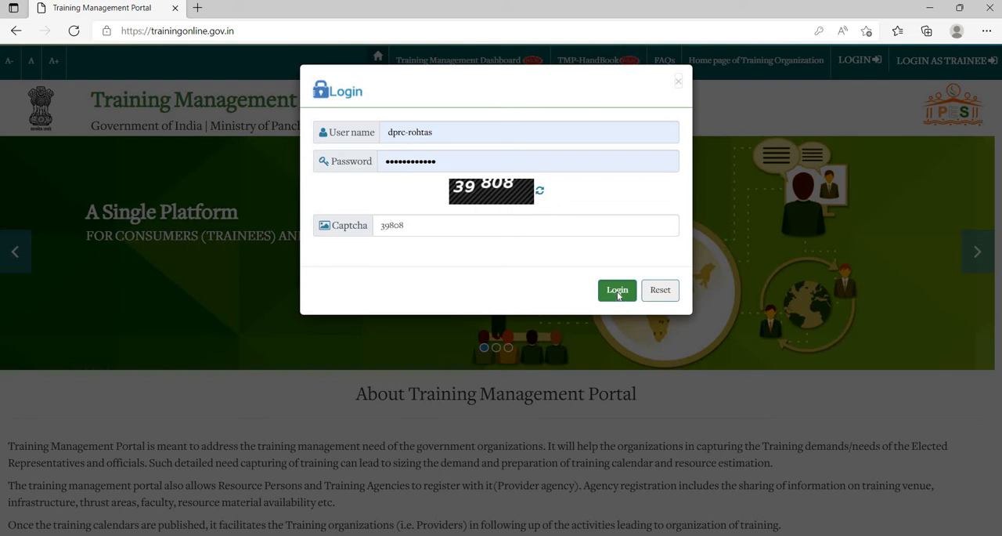
left_click(618, 291)
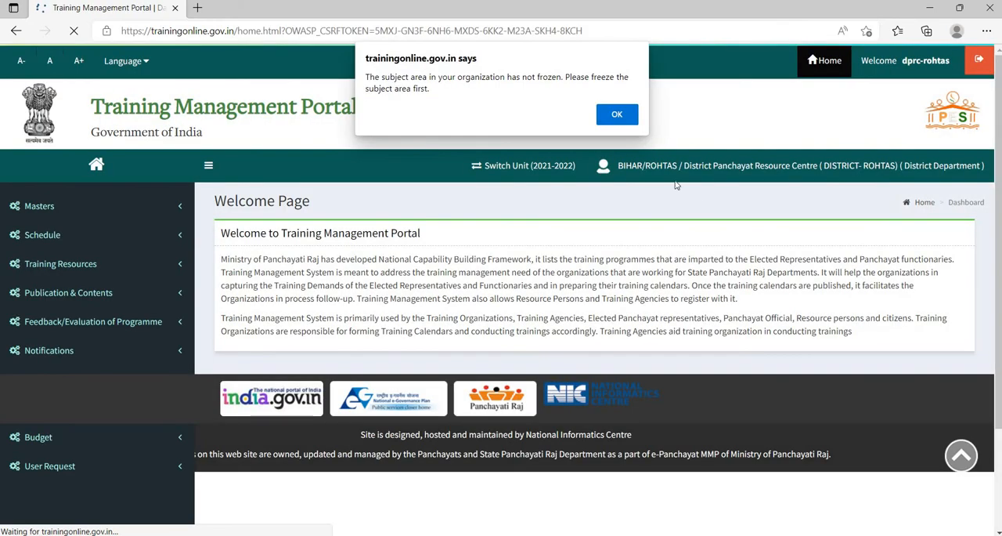
- Dismiss the subject area alert and open the Add Venue form from the training resources
left_click(625, 120)
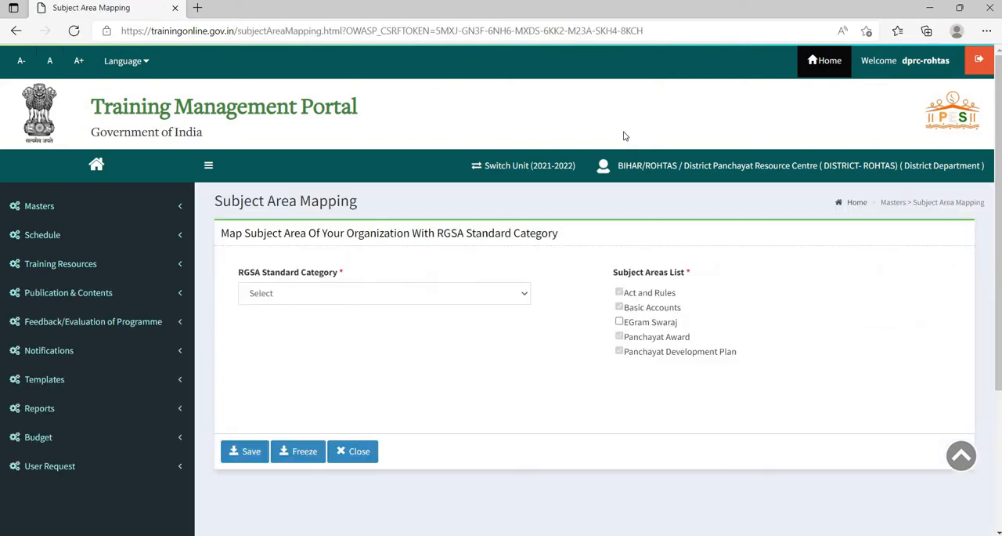
left_click(58, 264)
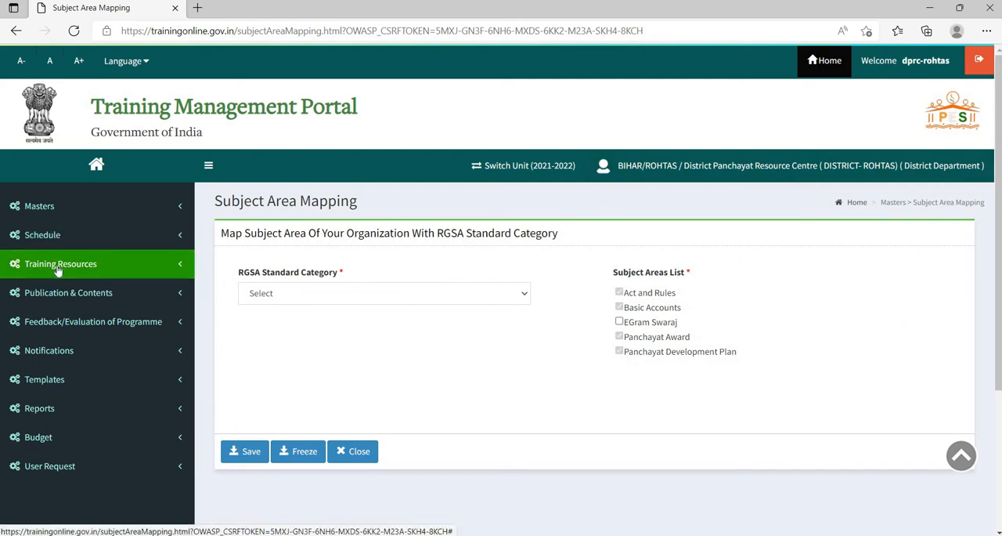
left_click(57, 269)
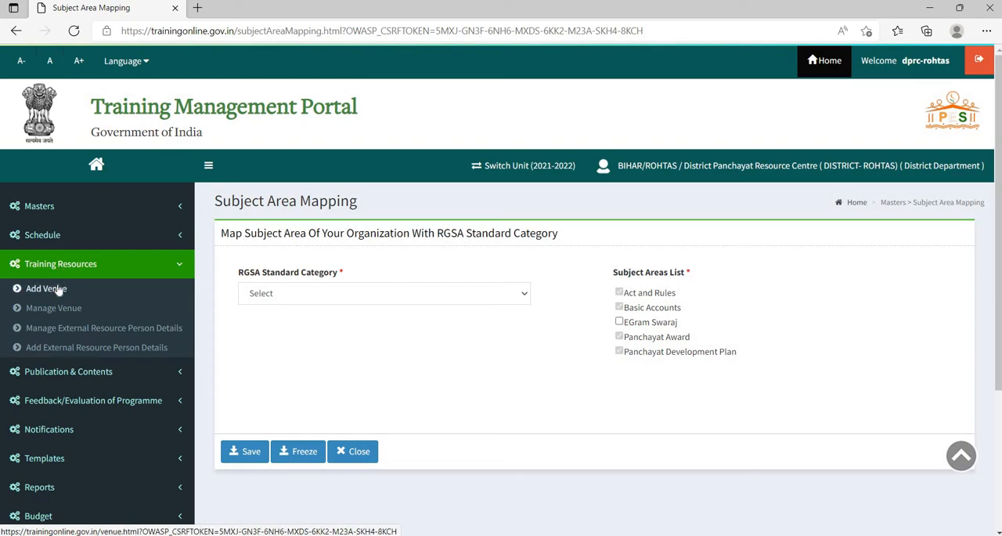
left_click(59, 289)
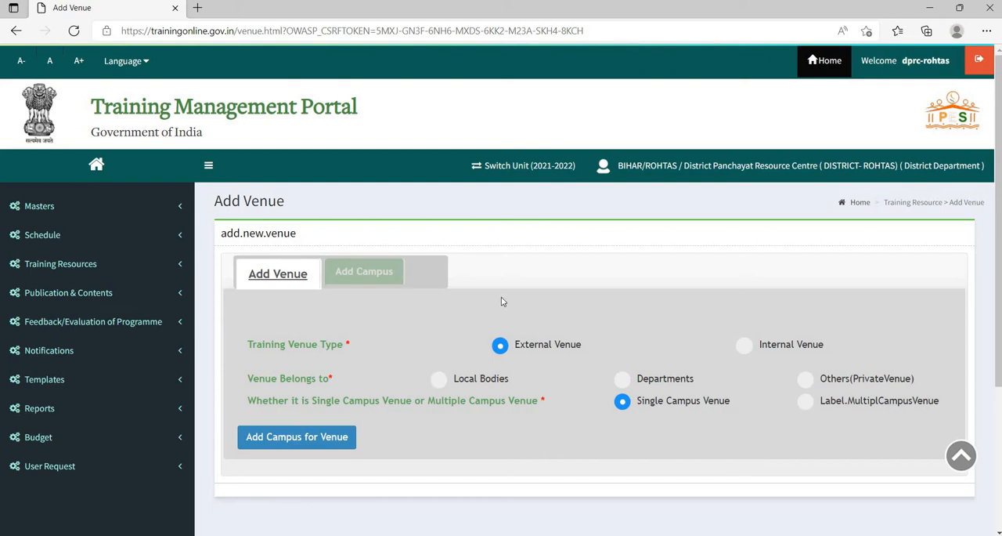
- Try to add the training venue as a single-campus Internal Venue
scroll(436, 325, "down", 2)
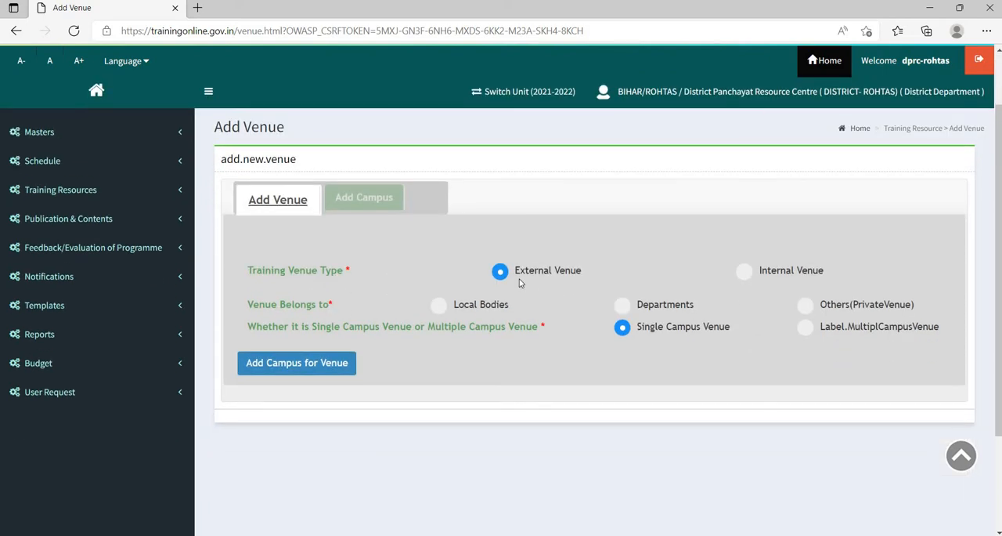
left_click(745, 271)
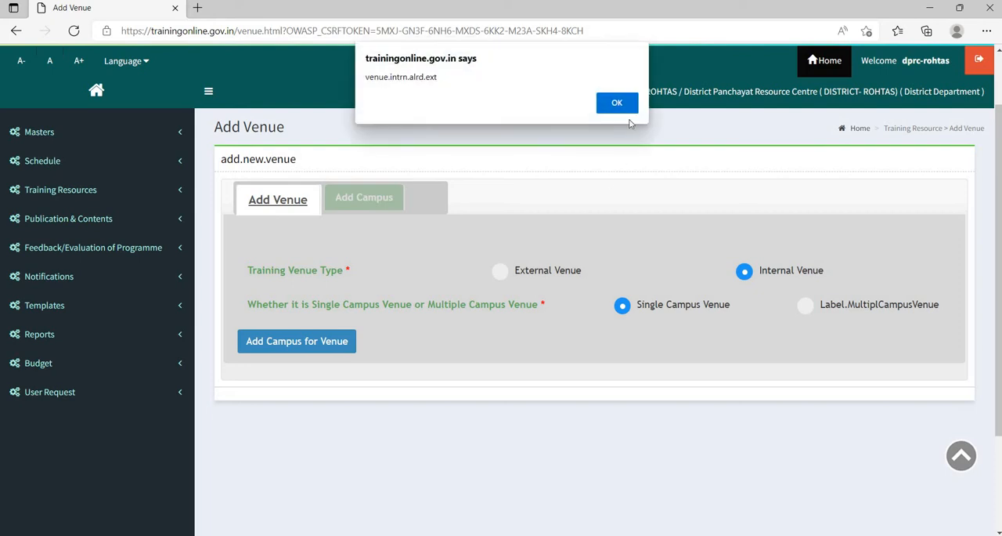
left_click(617, 103)
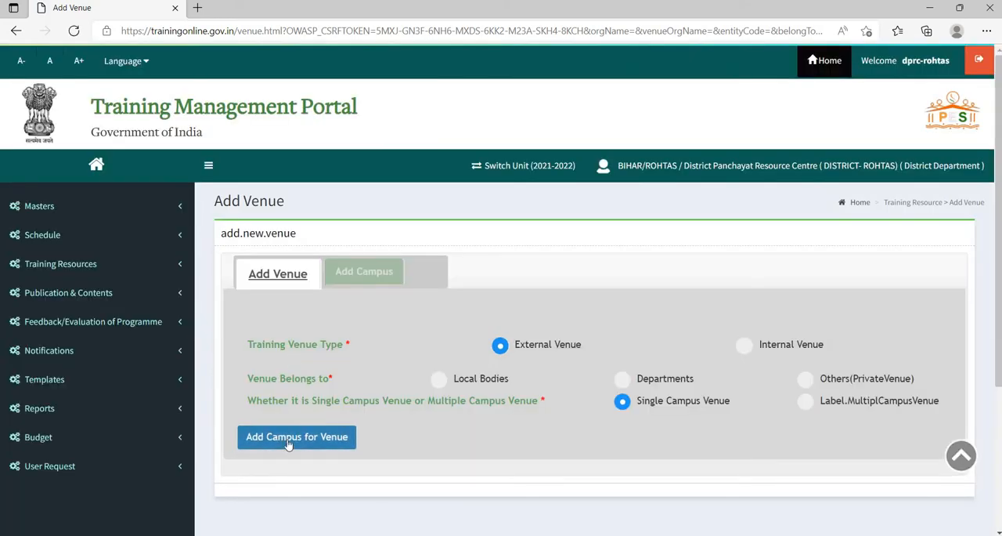
left_click(288, 443)
left_click(745, 346)
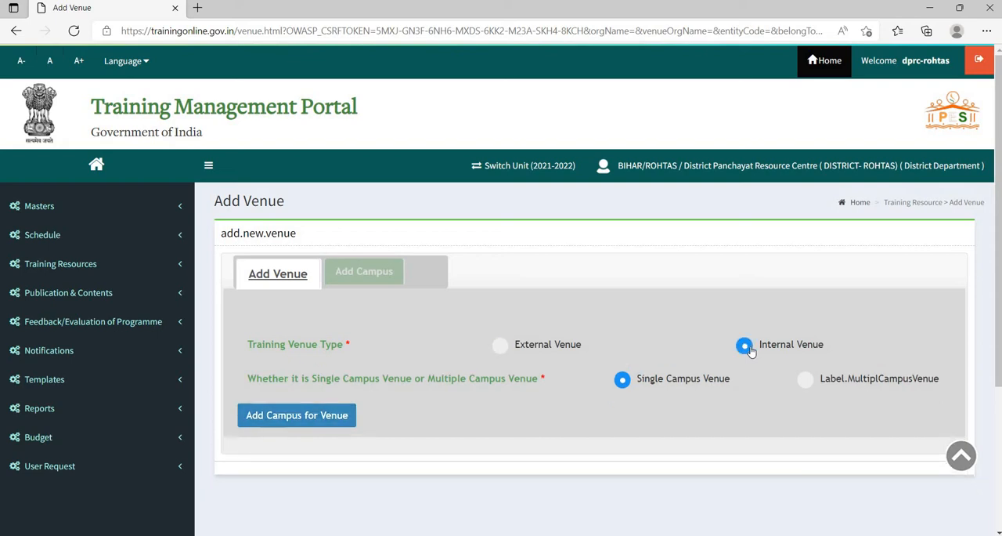
- Try to set the venue up as an External Venue belonging to Departments at District level
left_click(501, 345)
left_click(623, 380)
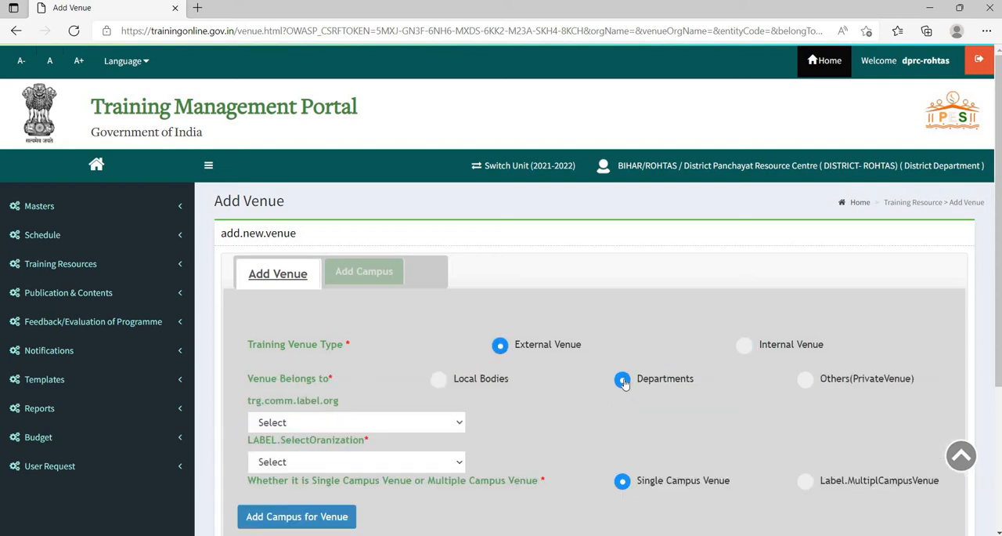
scroll(463, 402, "down", 1)
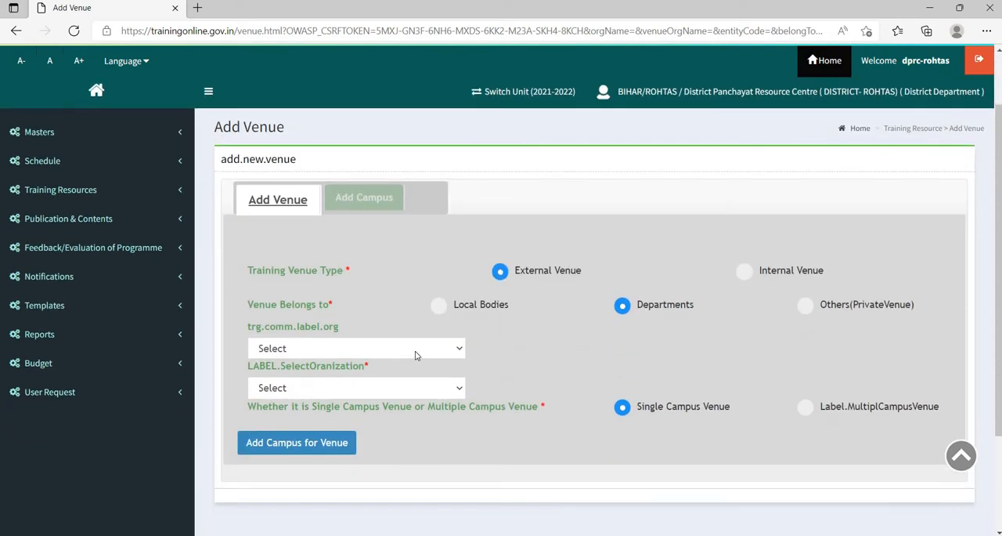
left_click(414, 350)
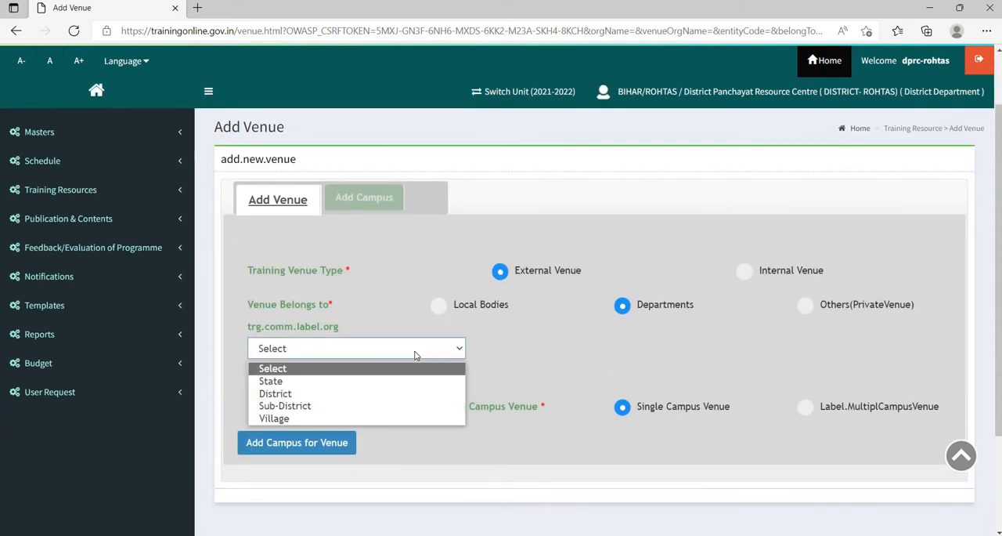
left_click(378, 394)
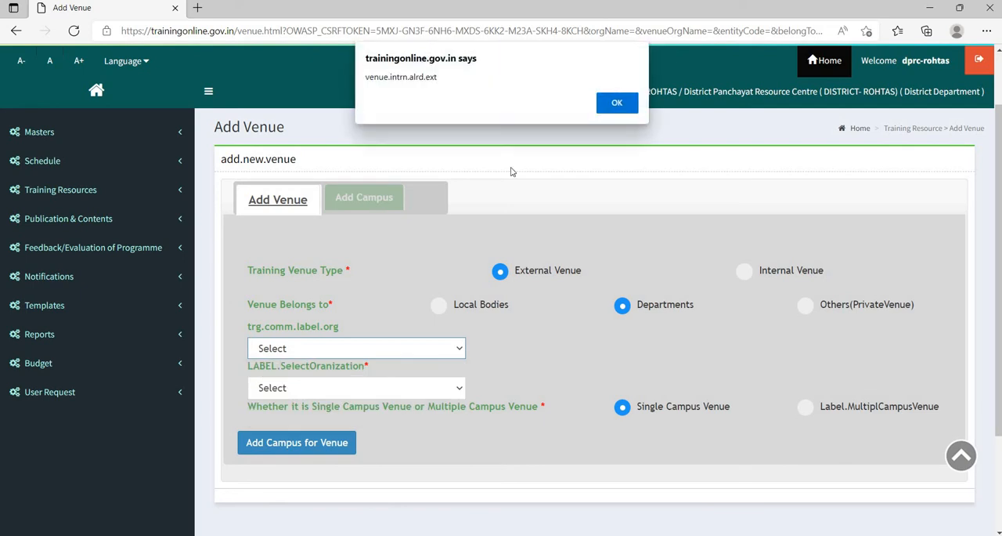
left_click(617, 103)
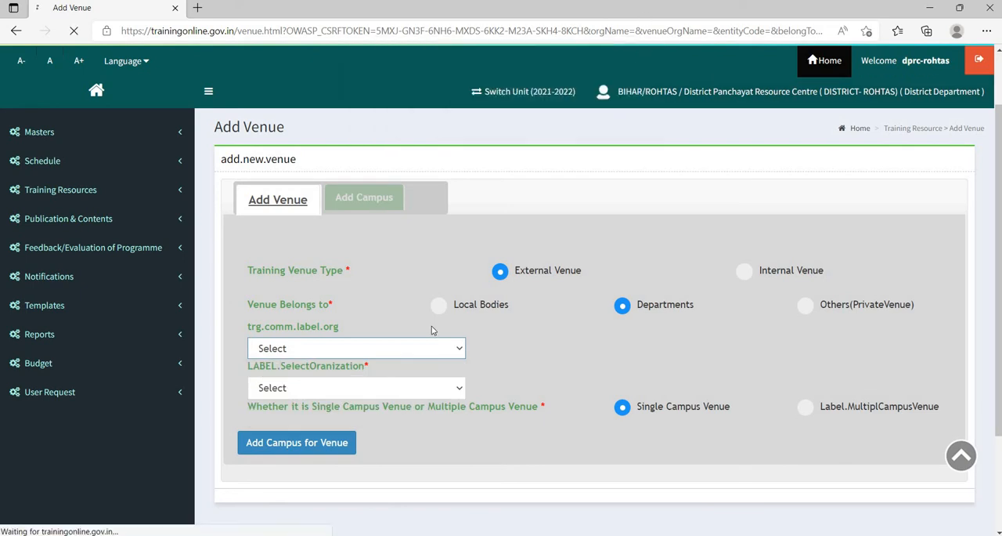
- Try to set the department's organization level to District, with BIHAR as the state and ROHTAS as the district
scroll(410, 211, "down", 2)
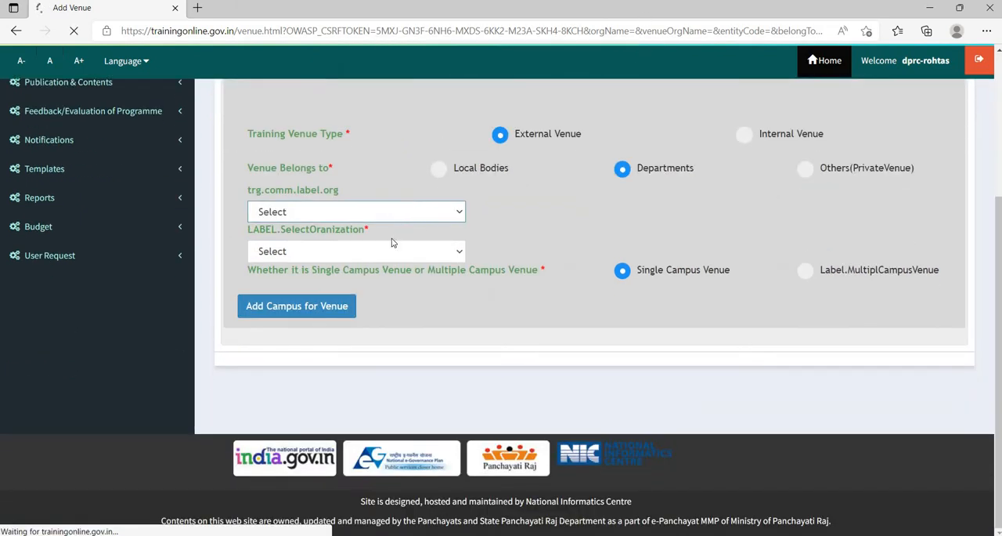
left_click(394, 216)
left_click(379, 260)
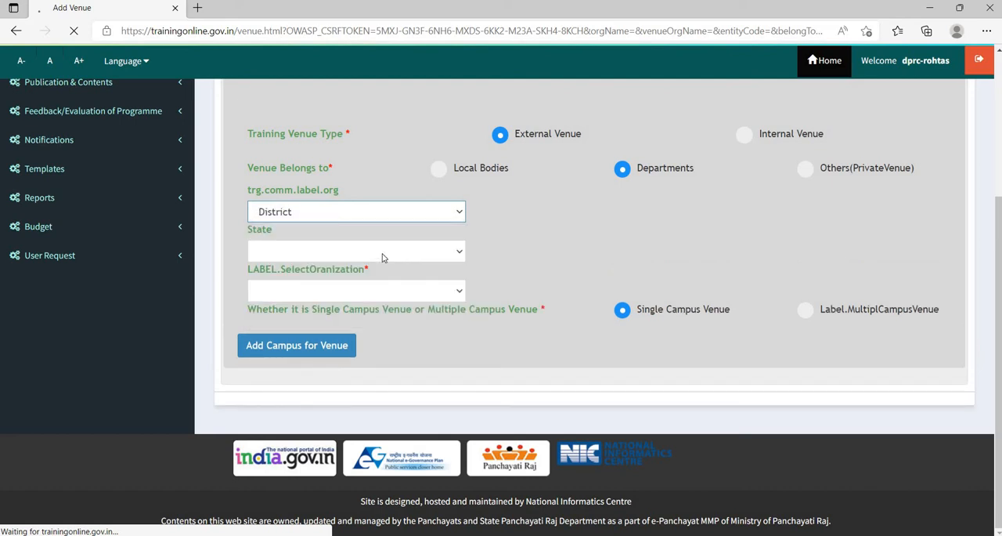
left_click(383, 254)
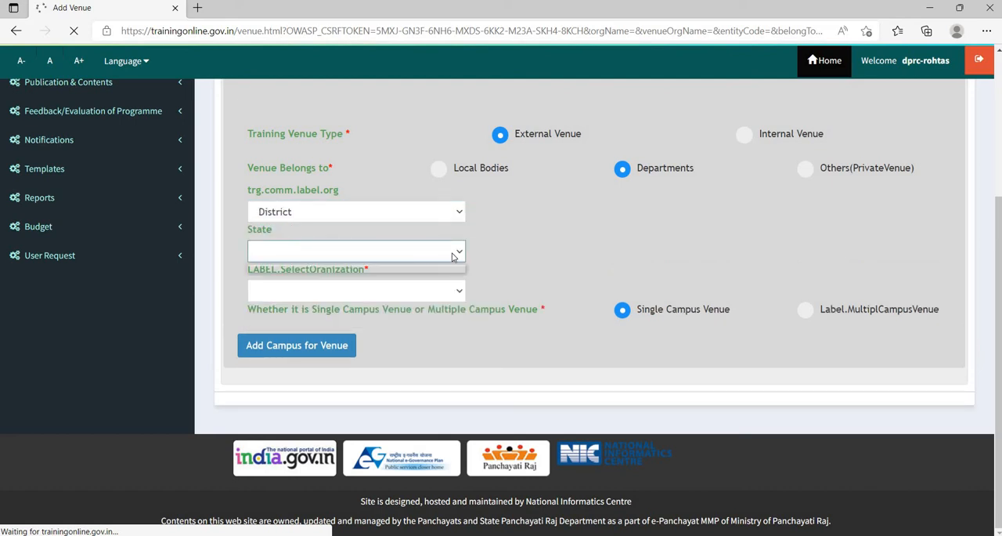
left_click(453, 216)
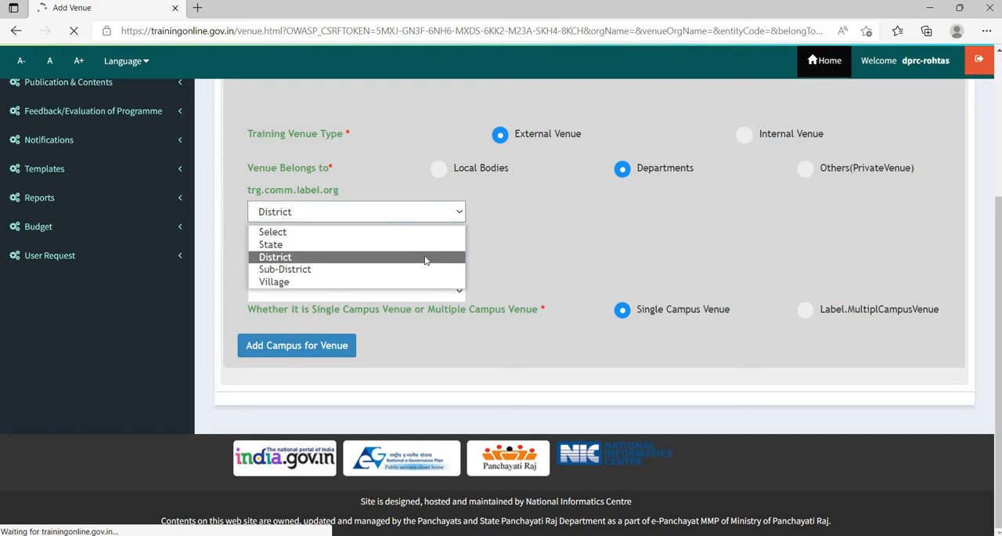
left_click(425, 258)
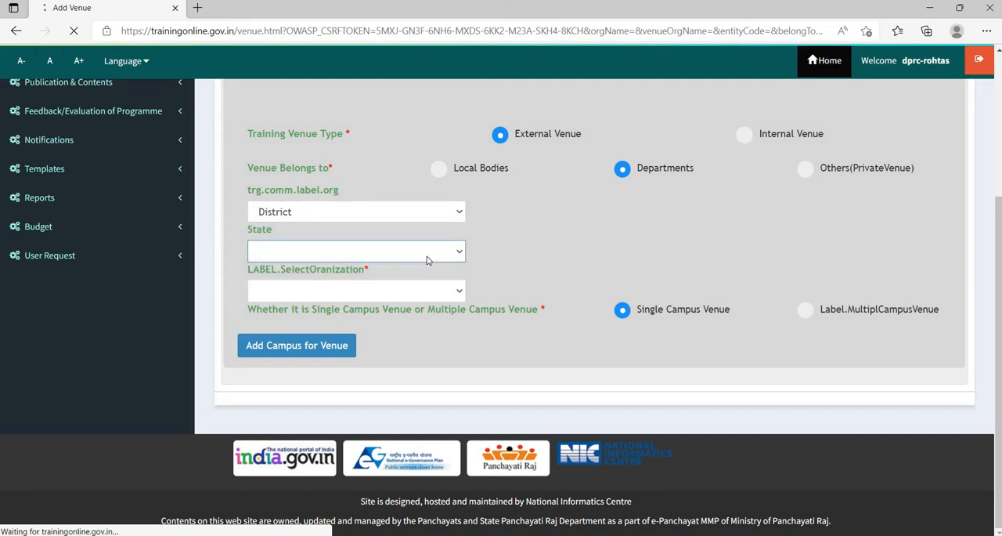
left_click(413, 291)
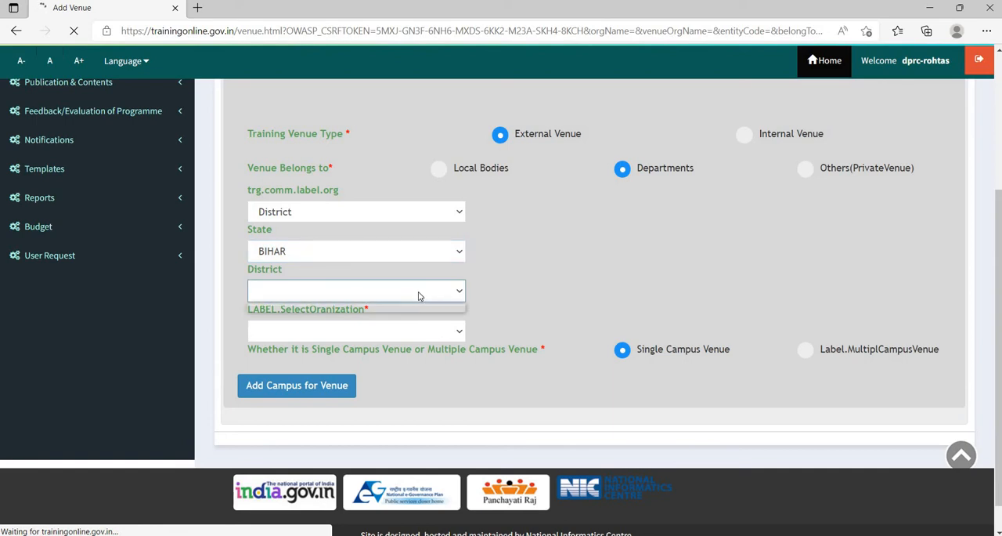
left_click(459, 291)
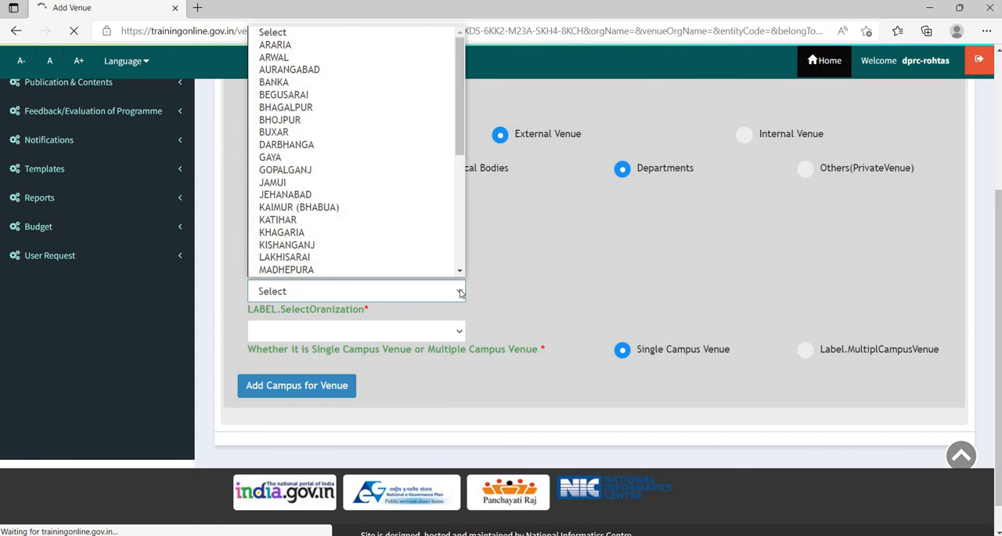
key("r")
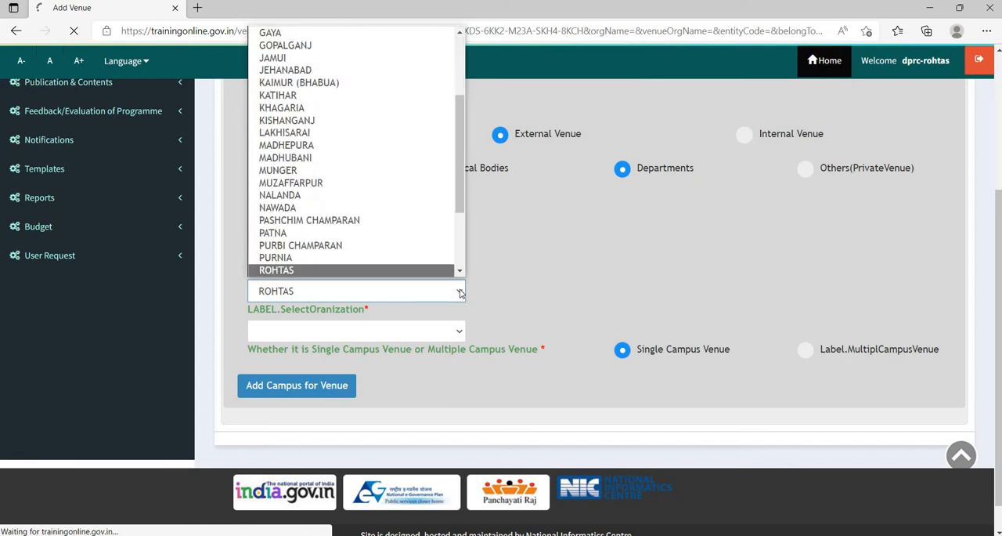
left_click(292, 271)
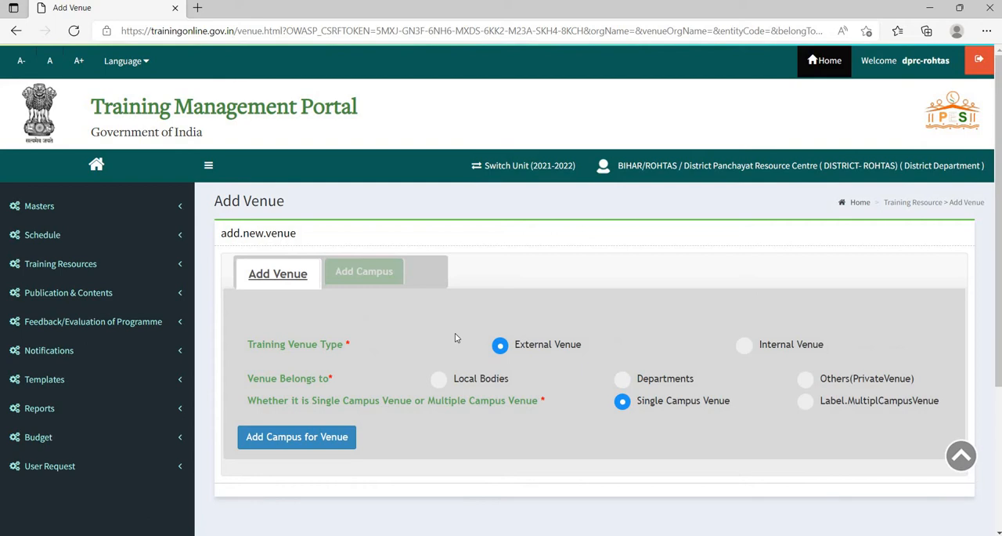
- Assign the external venue to Departments and set its organization level to District
scroll(376, 353, "down", 1)
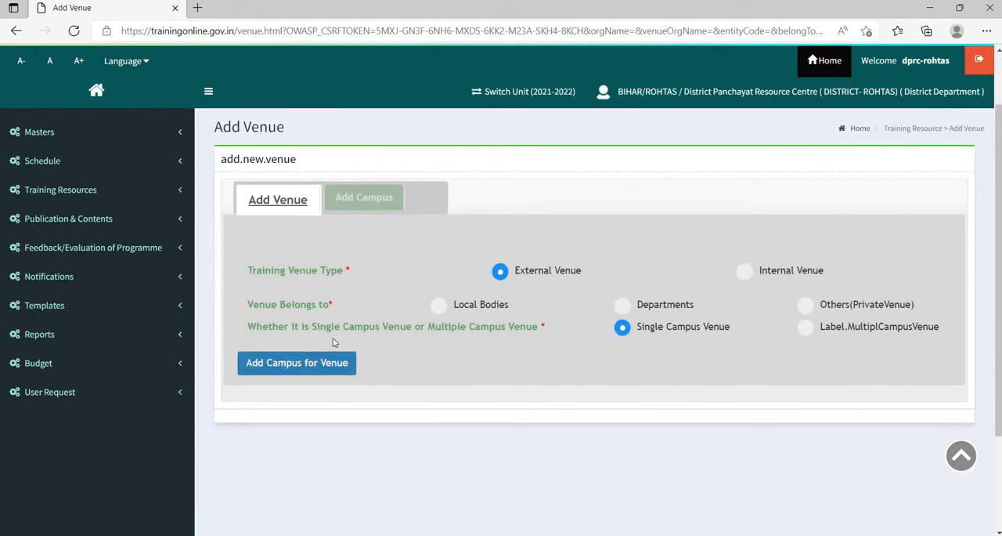
left_click(622, 304)
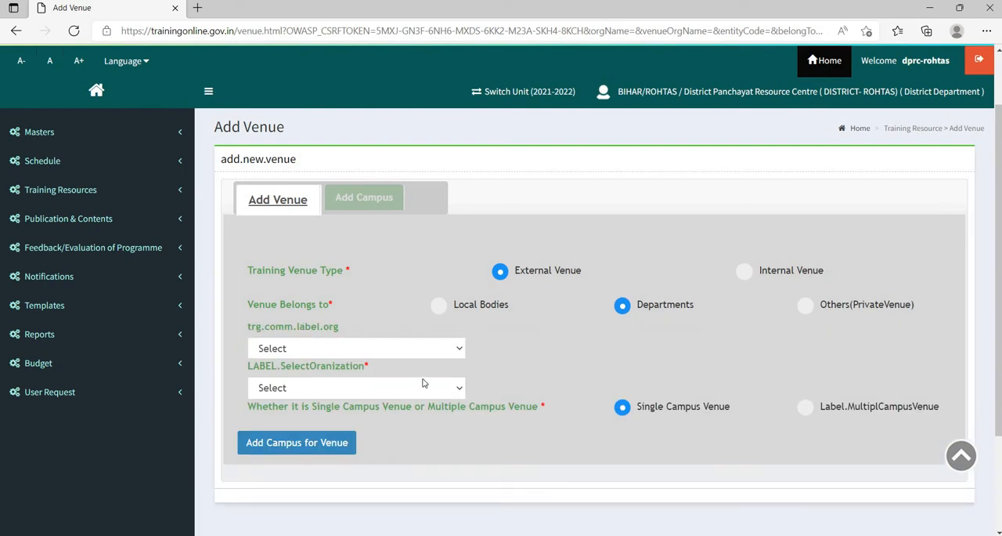
left_click(388, 353)
left_click(358, 401)
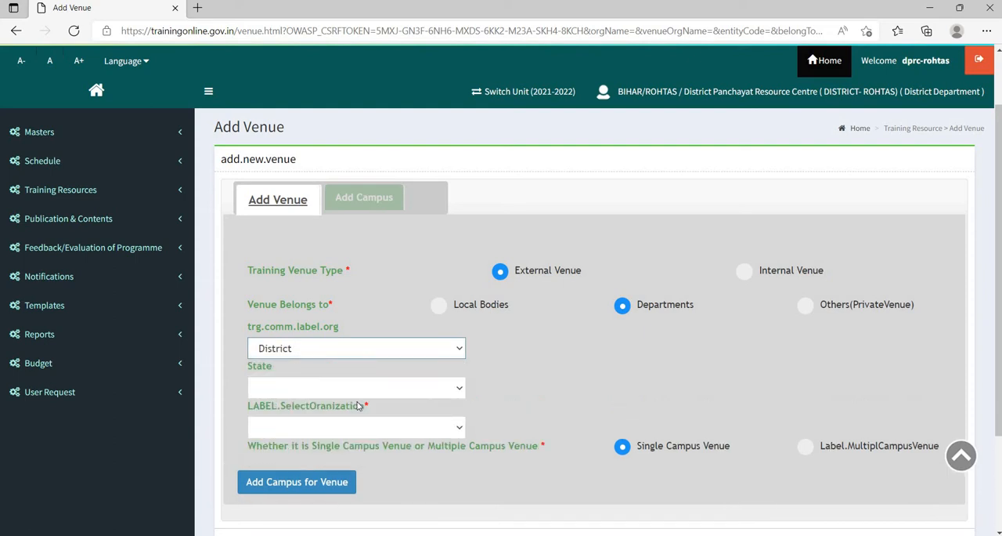
- Set the department's state to BIHAR and its district to ROHTAS
left_click(363, 388)
left_click(362, 391)
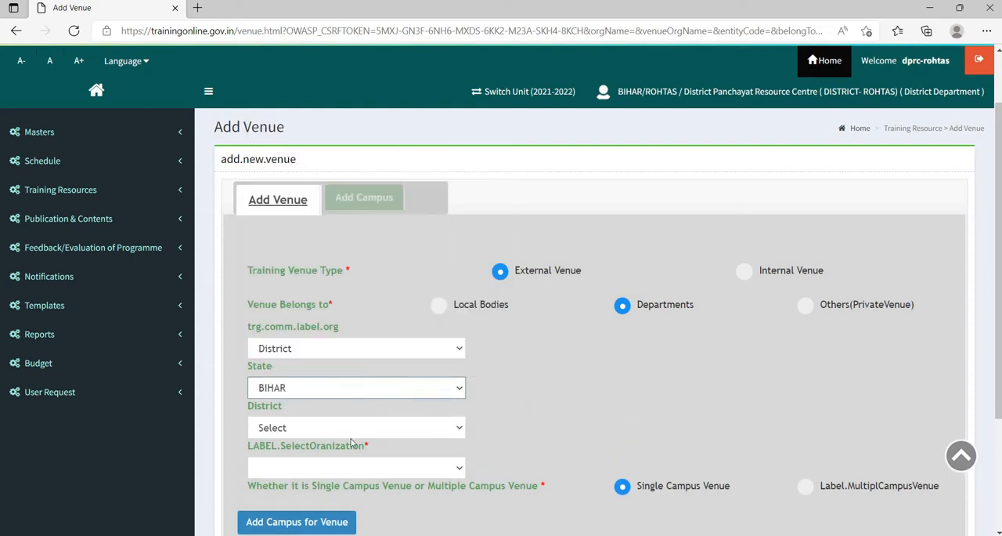
left_click(352, 431)
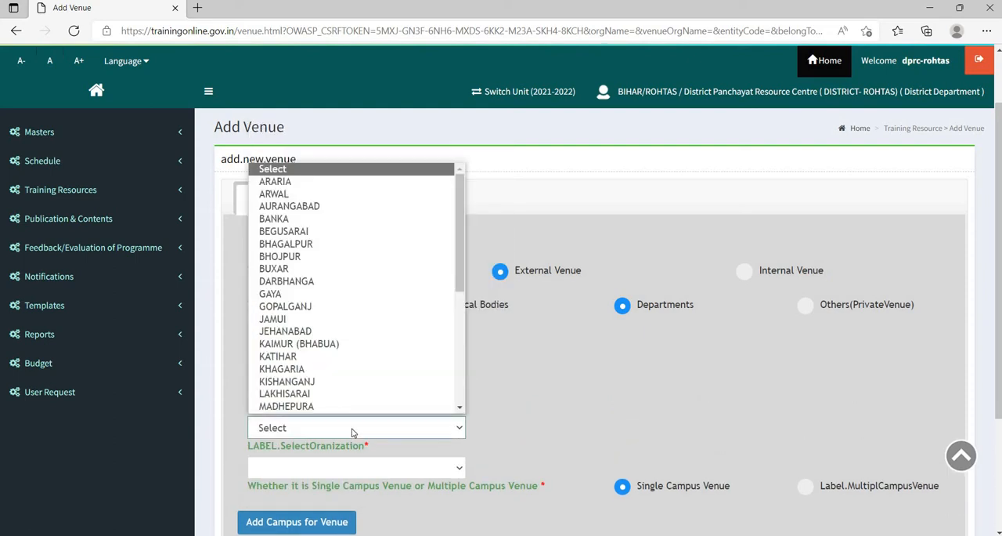
key("r")
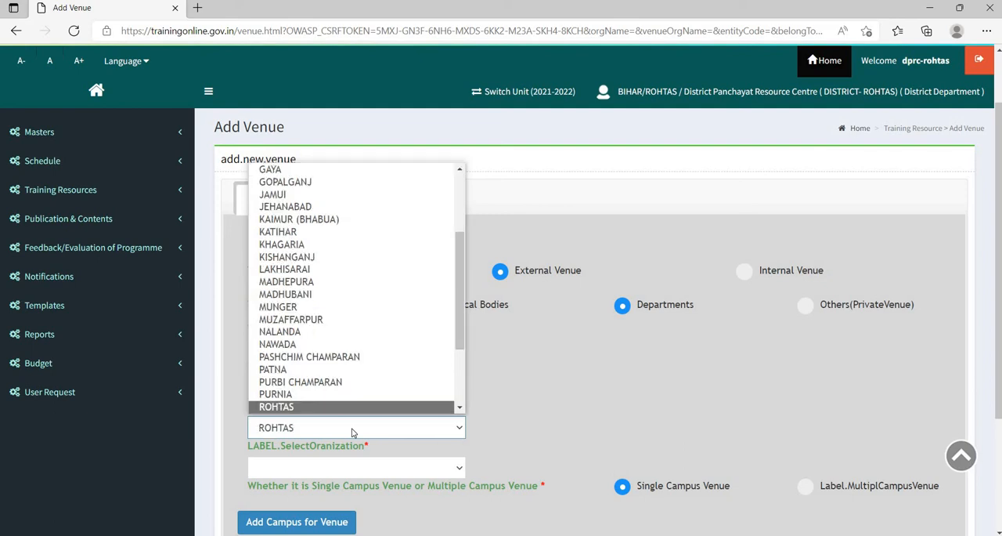
left_click(302, 435)
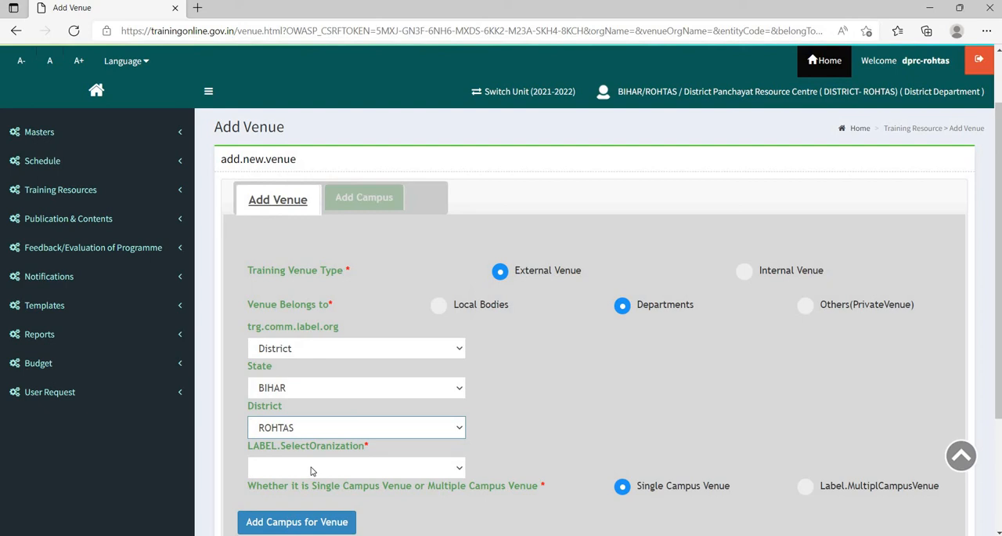
- Choose District Panchayat Resource Centre as the organization and proceed to adding a campus for the single-campus venue
left_click(310, 469)
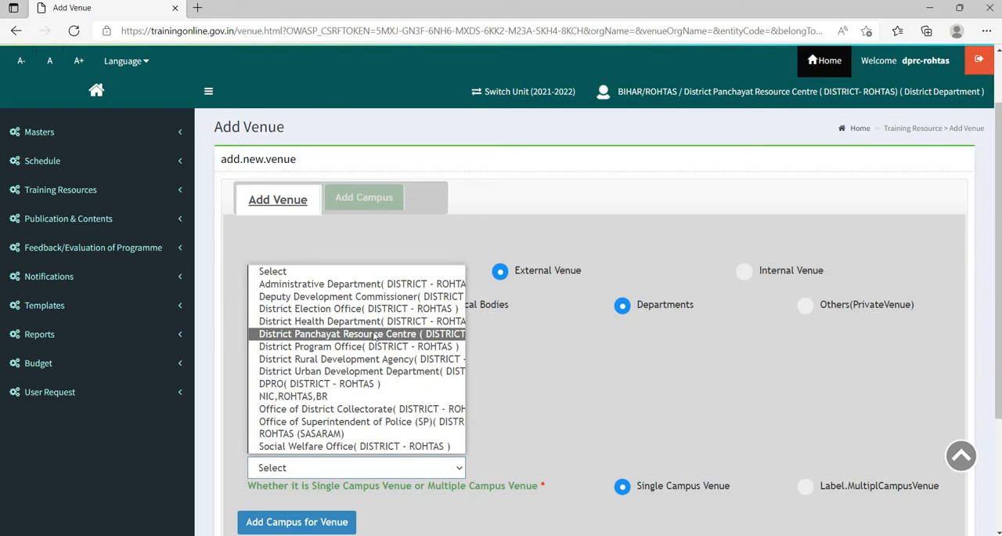
left_click(374, 336)
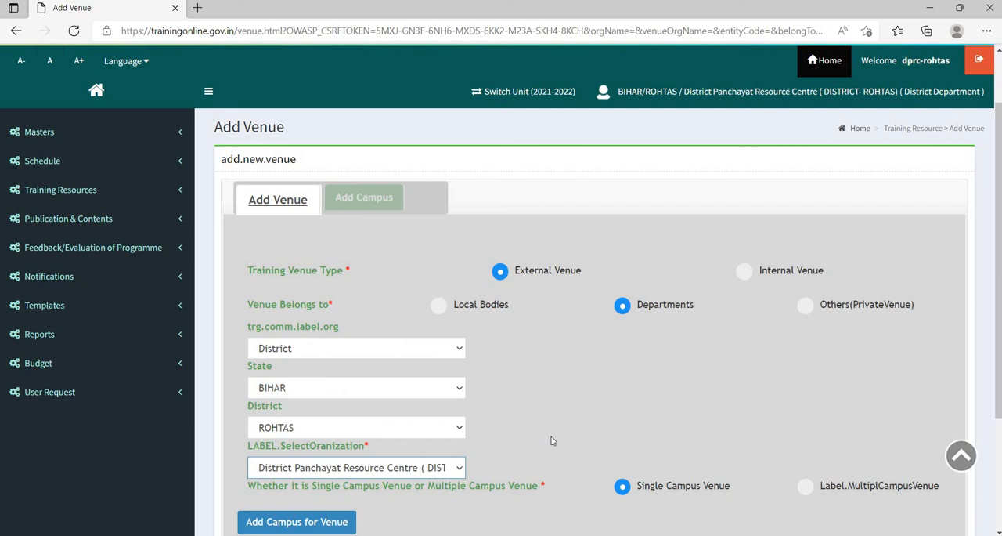
scroll(551, 441, "down", 1)
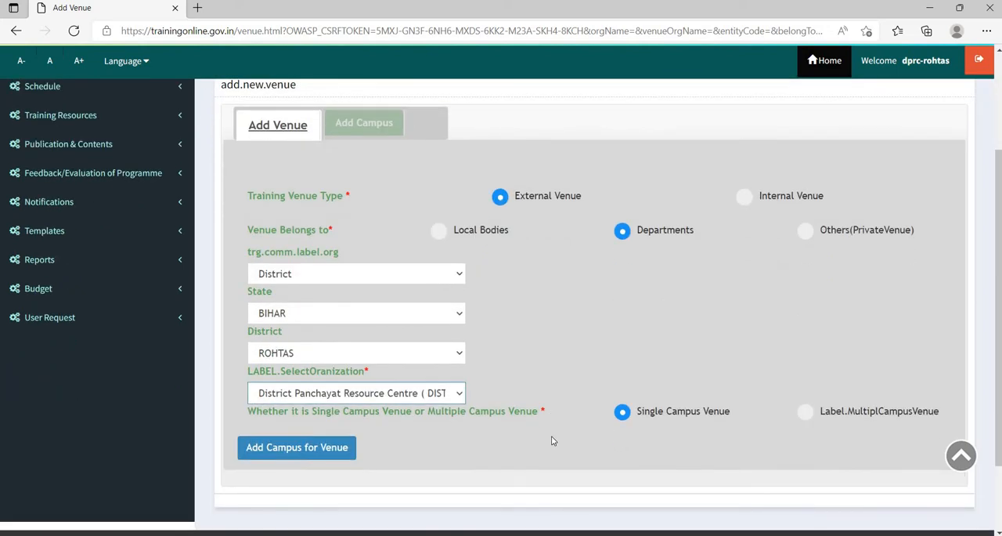
scroll(551, 440, "down", 1)
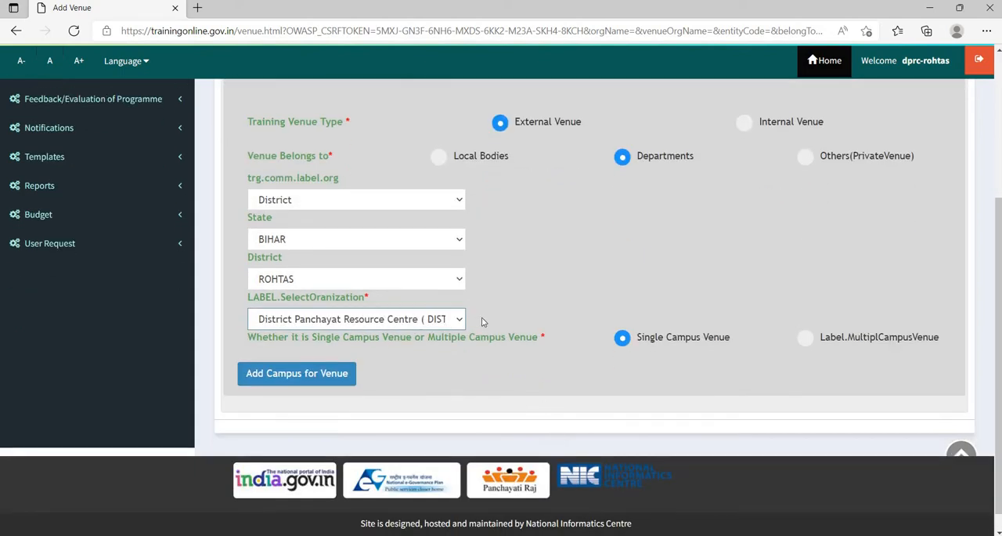
left_click(284, 373)
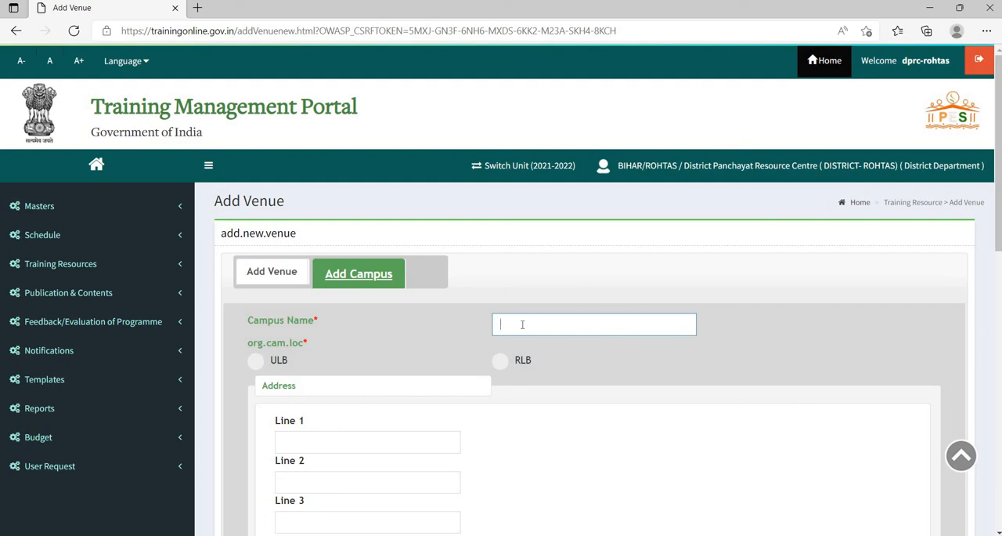
- Name the campus DPRC and set its location type to ULB
type("Dp")
key("BackSpace")
type("PRC")
left_click(329, 373)
scroll(337, 373, "down", 2)
left_click(302, 290)
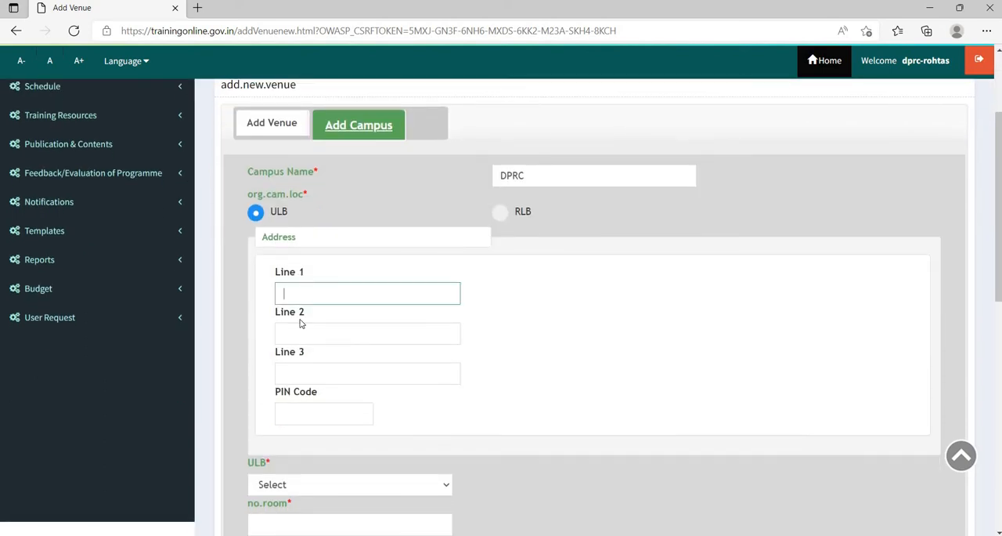
left_click(300, 332)
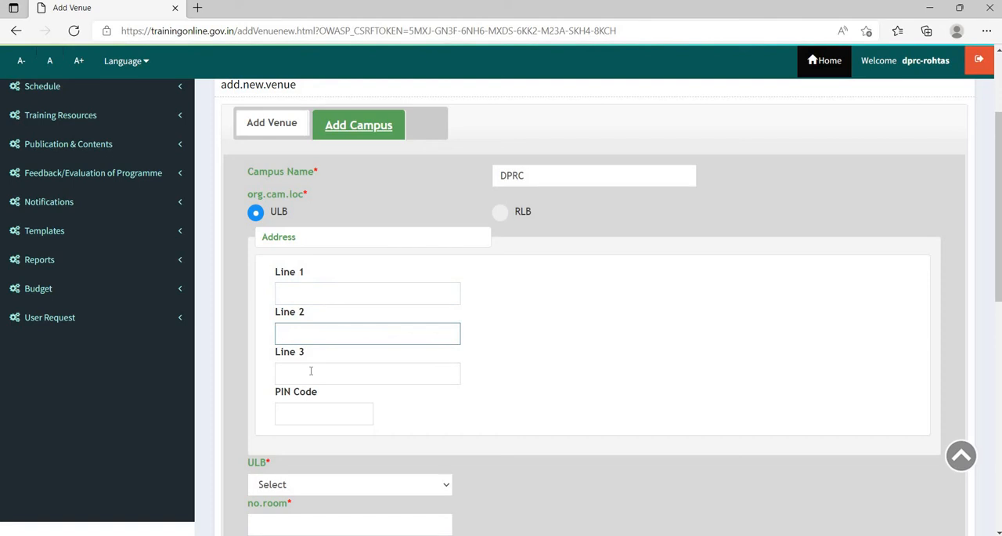
left_click(307, 373)
scroll(317, 313, "down", 2)
left_click(304, 270)
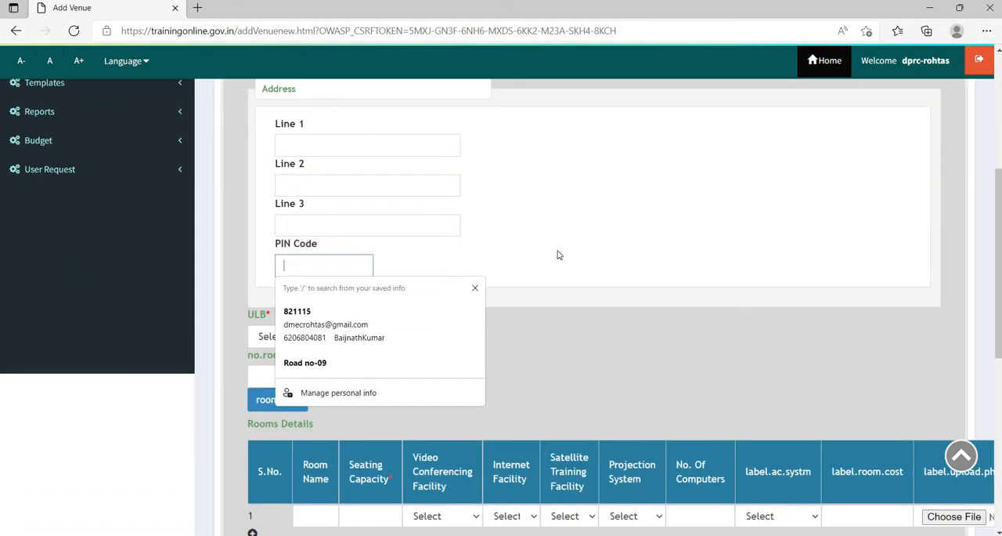
double_click(628, 245)
- Select Sasaram as the campus's ULB
left_click(292, 349)
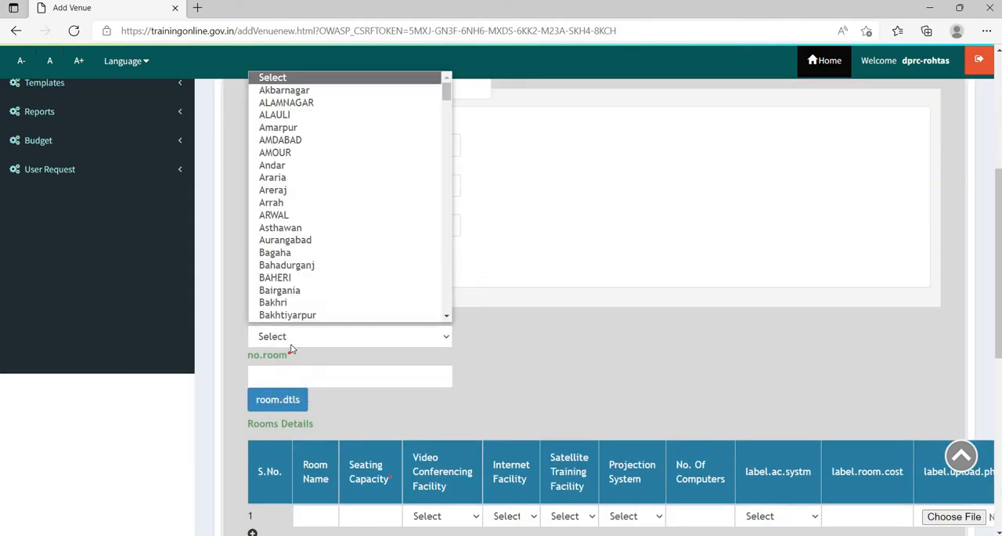
key("r")
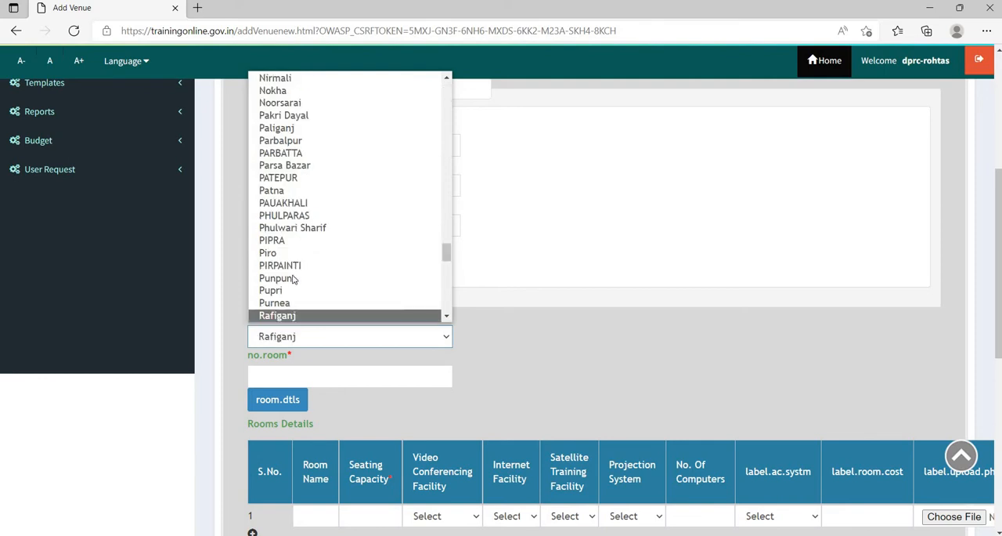
scroll(295, 282, "down", 1)
scroll(294, 287, "down", 5)
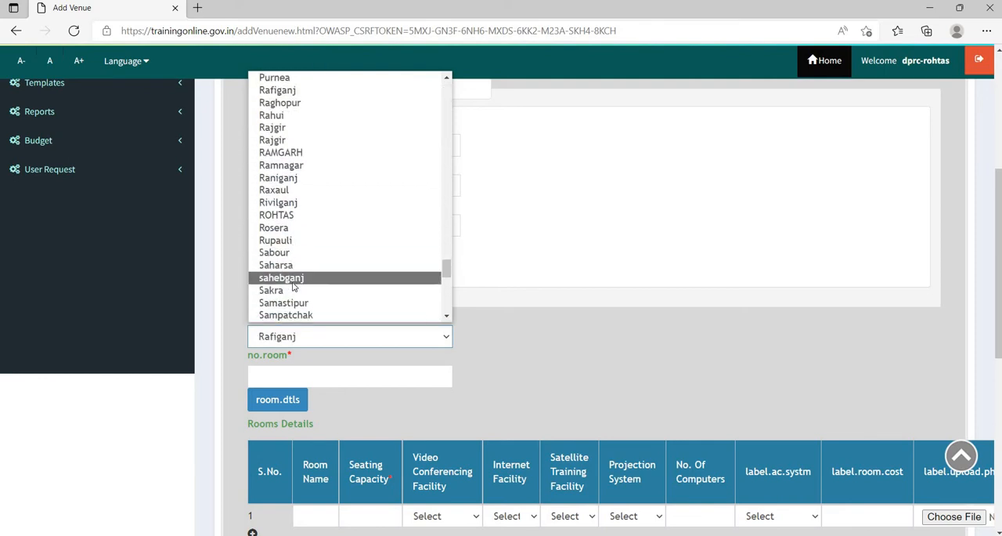
key("Down")
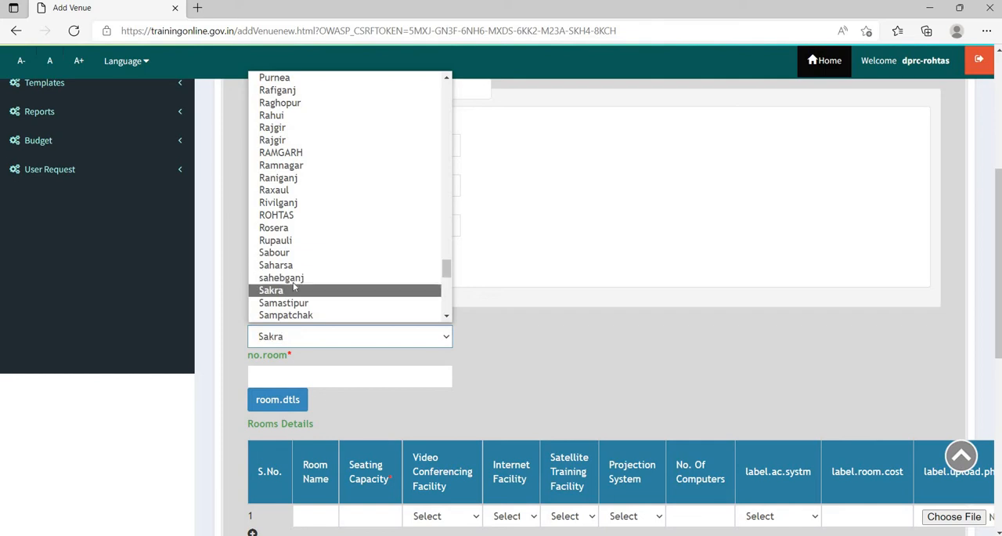
key("Down")
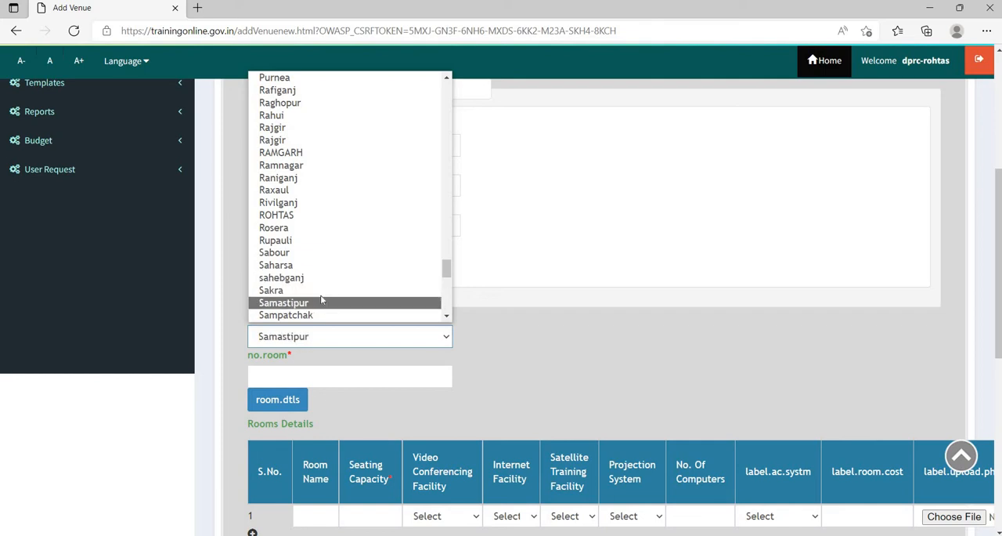
scroll(318, 298, "down", 2)
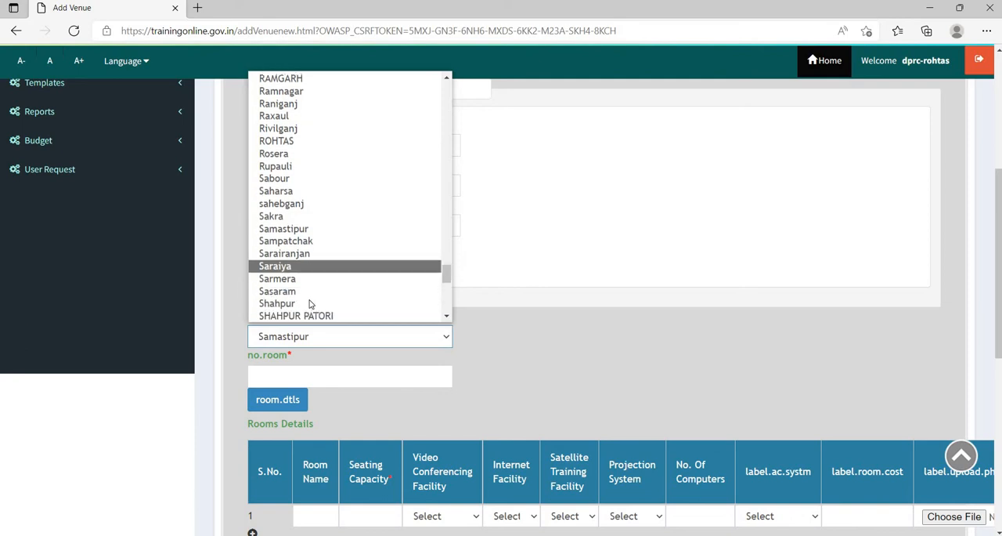
left_click(309, 292)
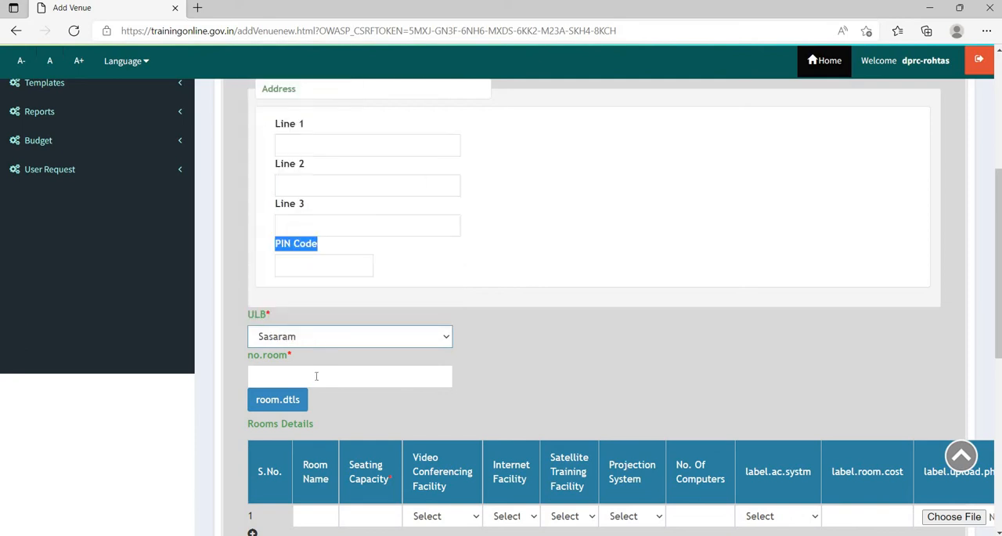
- Set the number of rooms to 1 and enter Training as the first room's name
left_click(317, 376)
type("1")
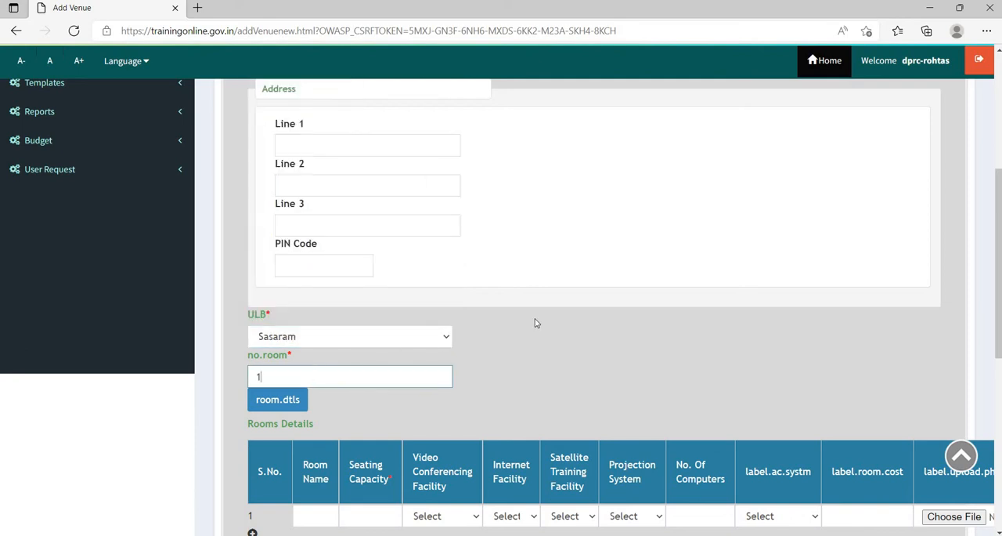
scroll(536, 322, "down", 2)
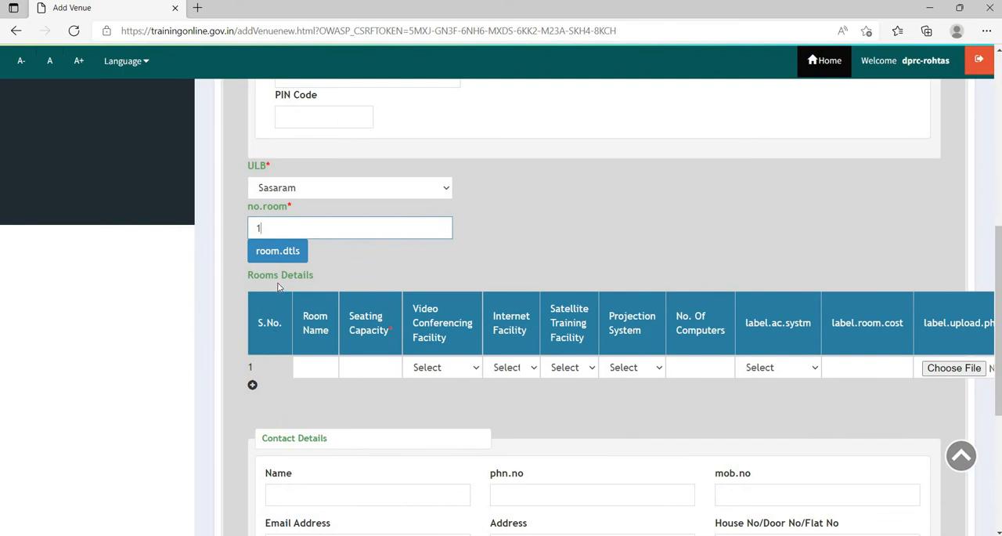
left_click(315, 366)
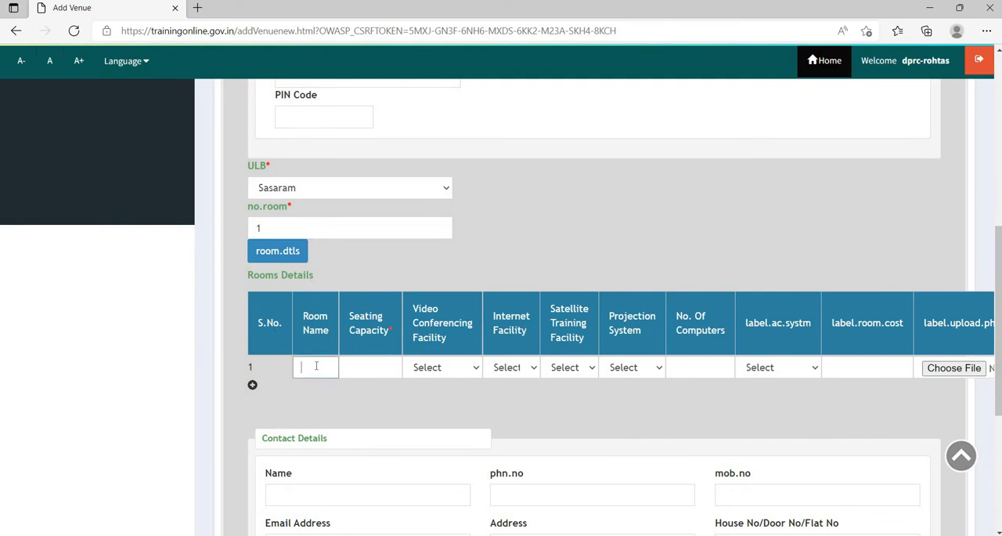
type("Training")
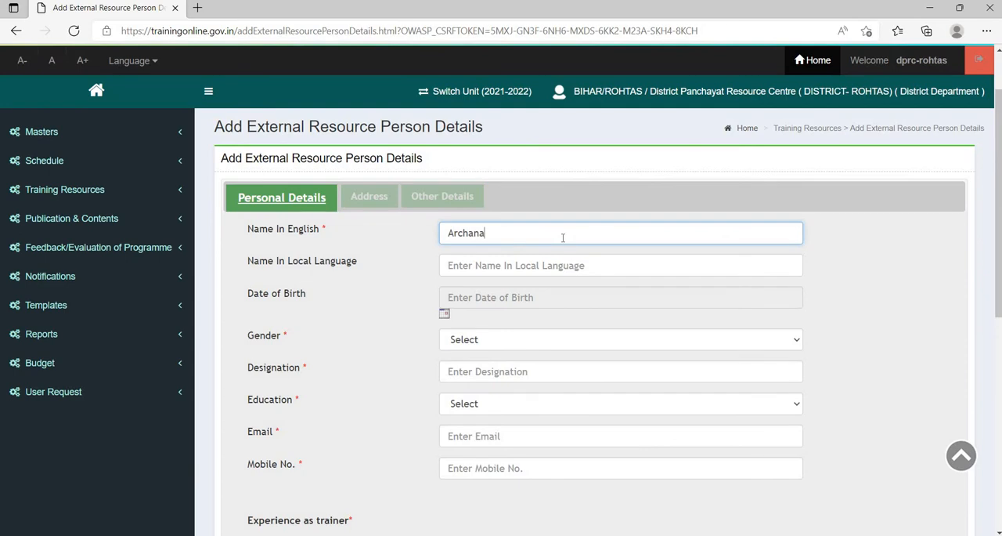
- Switch text input to Hindi and enter the external resource person's name in the local language field
left_click(478, 264)
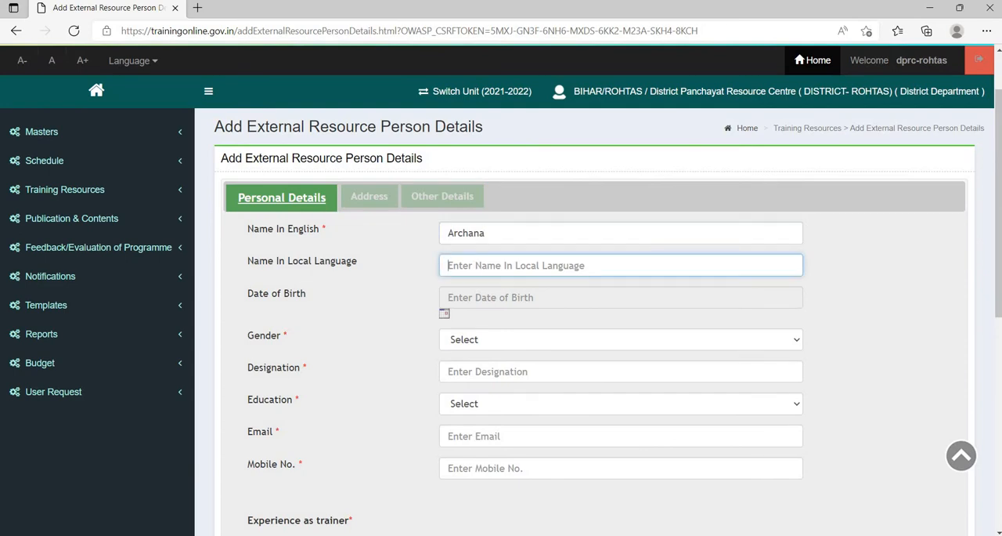
left_click(903, 534)
left_click(895, 479)
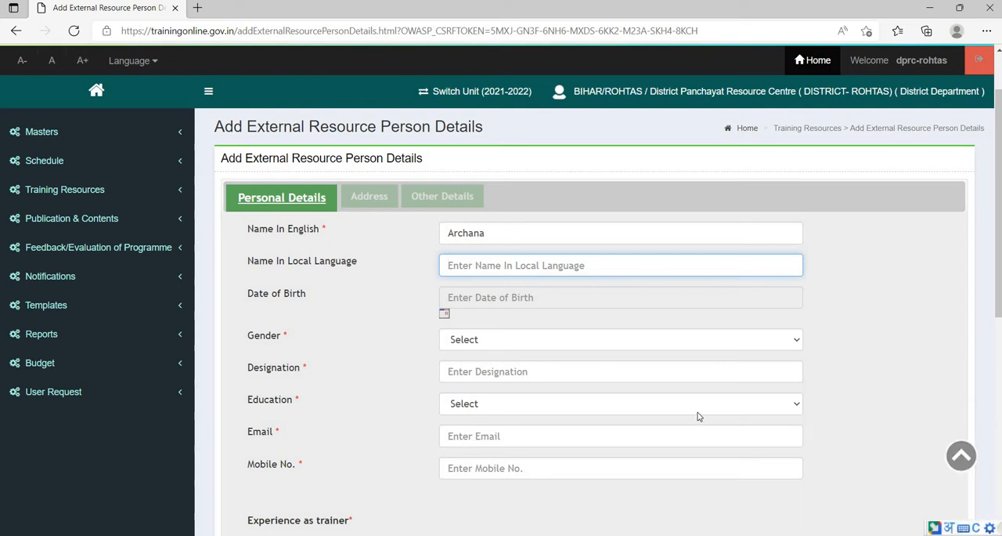
type("Archana")
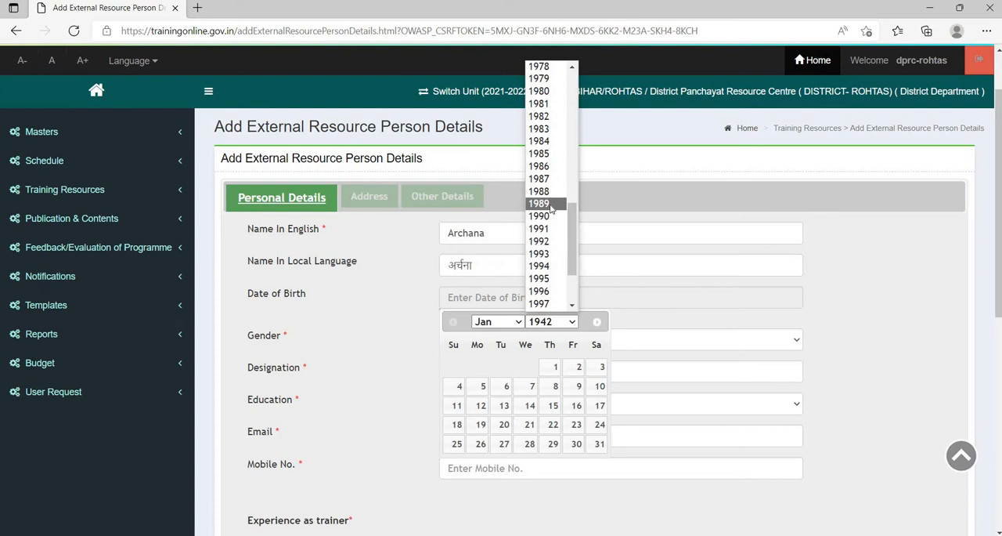
- Fill in the resource person's date of birth using the calendar
scroll(550, 208, "down", 1)
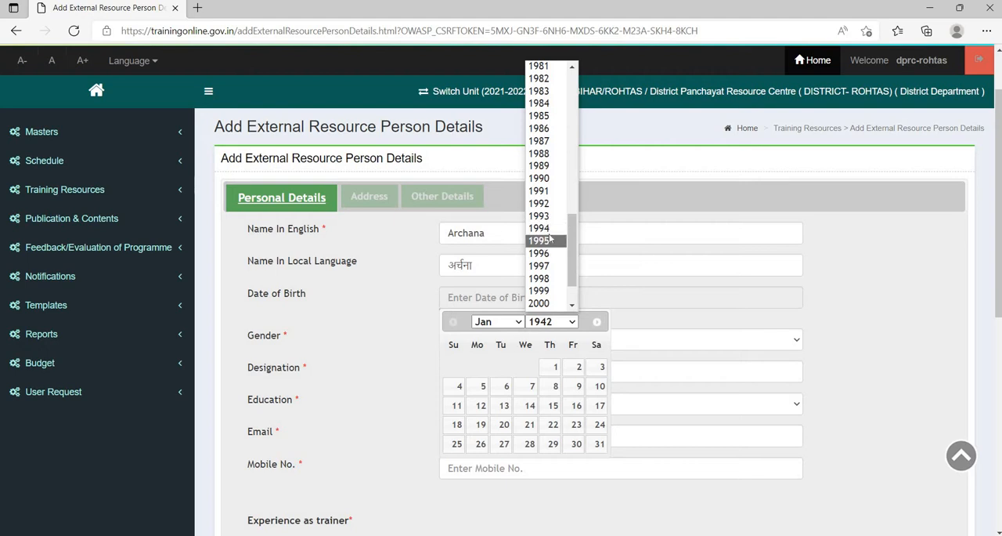
left_click(542, 228)
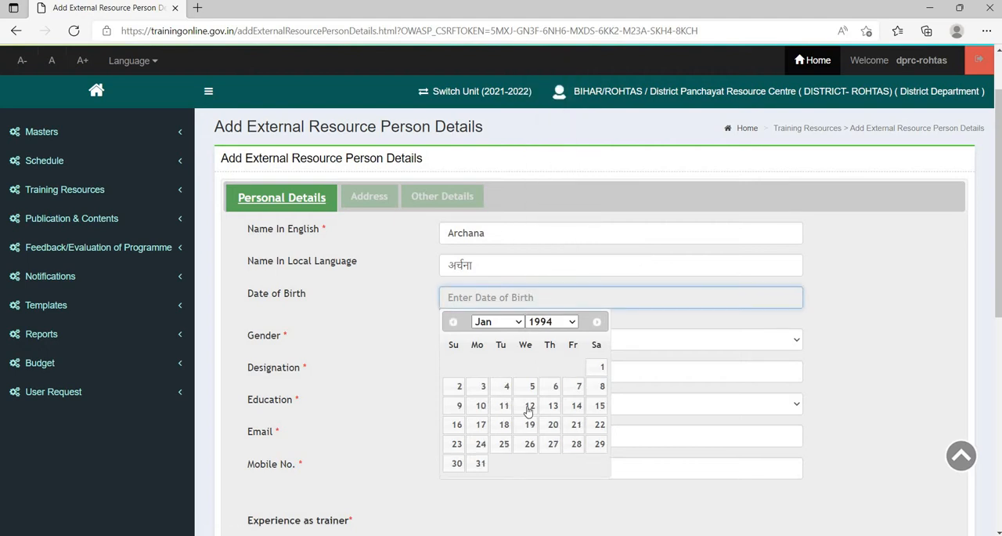
left_click(529, 406)
- Set the resource person's gender to Female and the designation to BPM
scroll(462, 231, "down", 2)
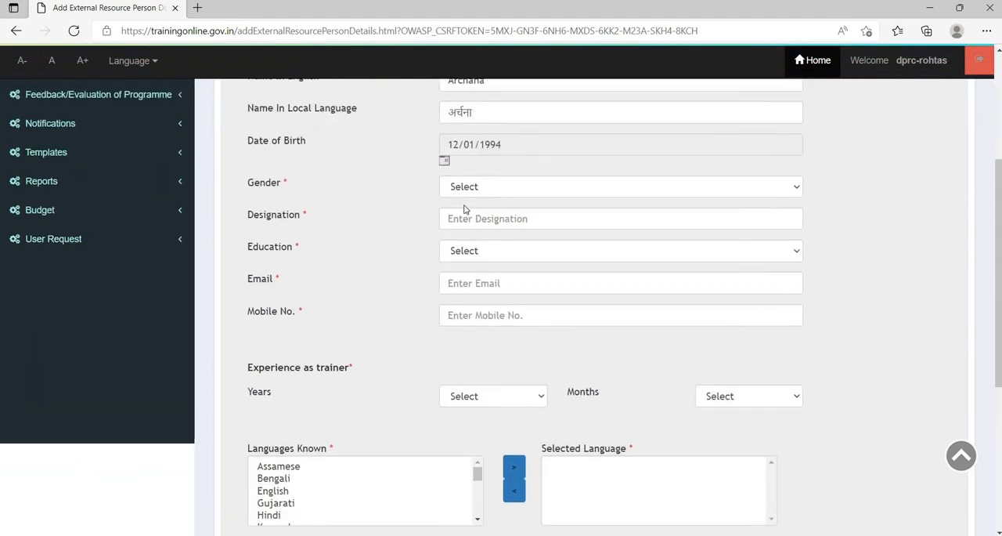
left_click(470, 195)
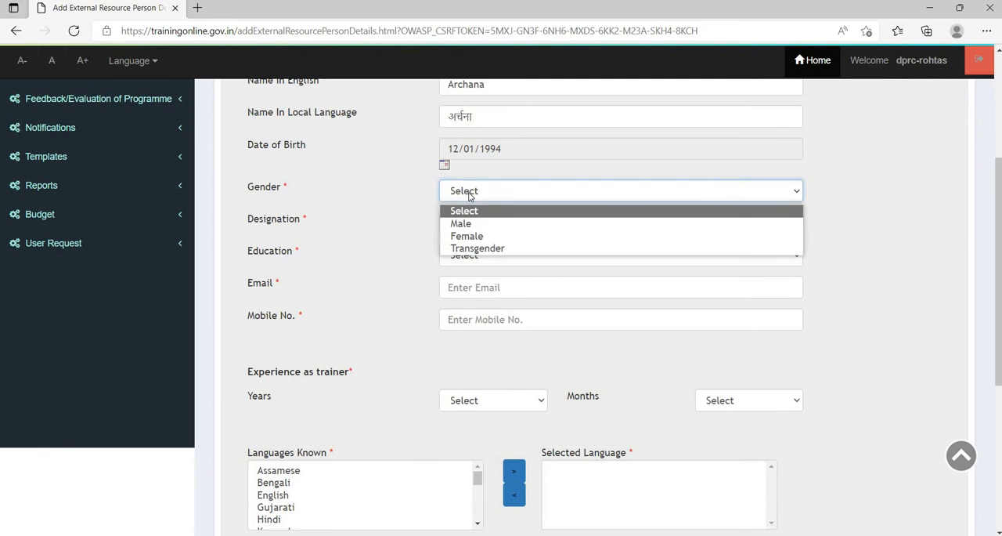
left_click(484, 237)
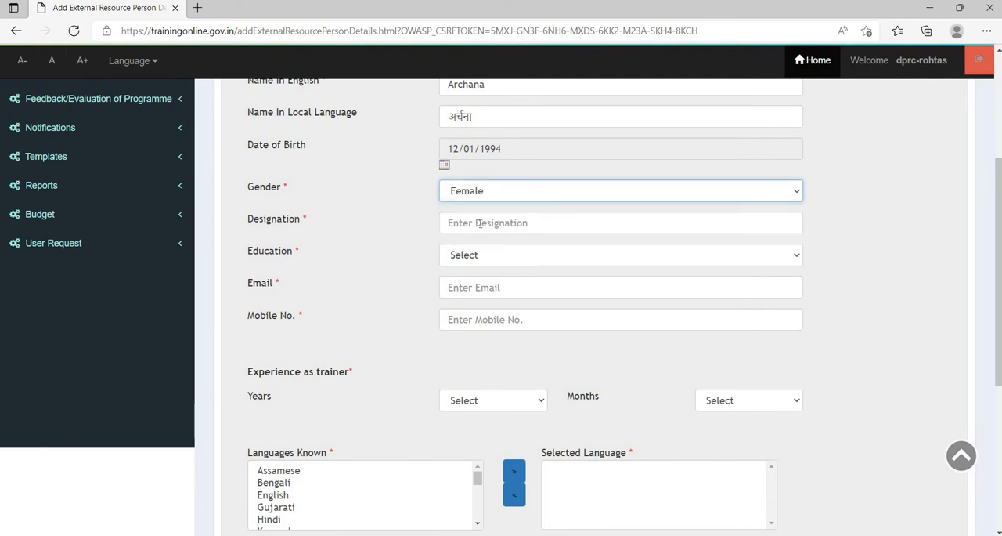
left_click(478, 223)
type("BPM")
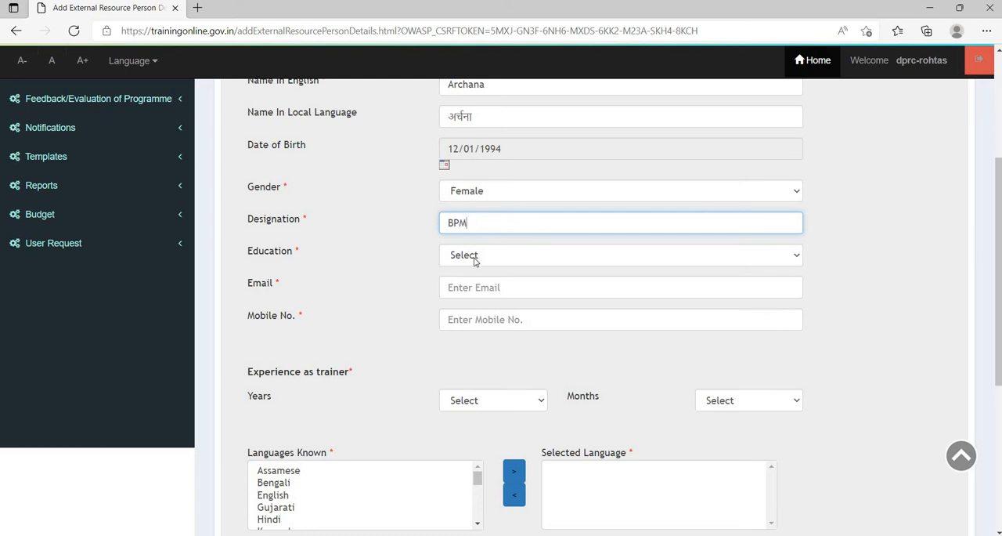
- Set the resource person's education to Masters
left_click(474, 259)
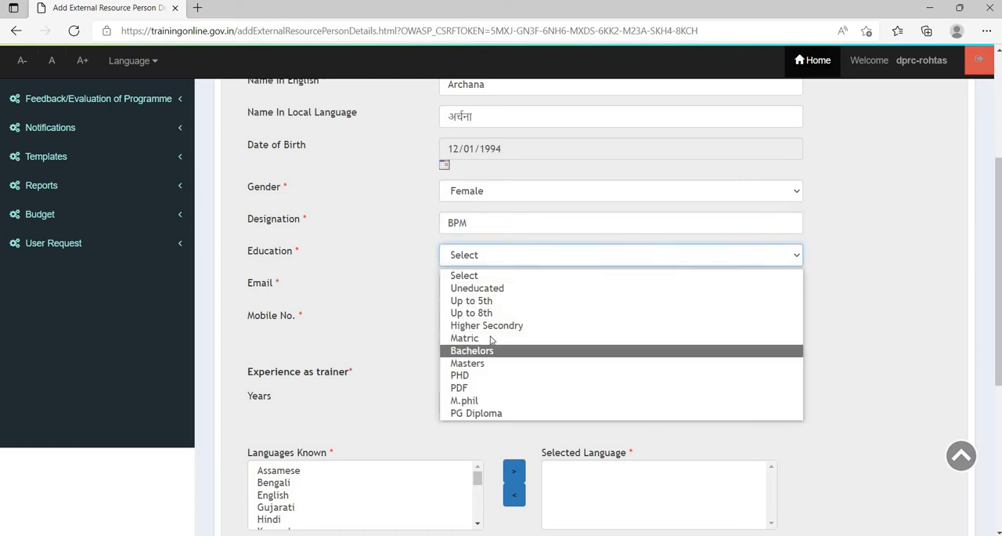
left_click(475, 363)
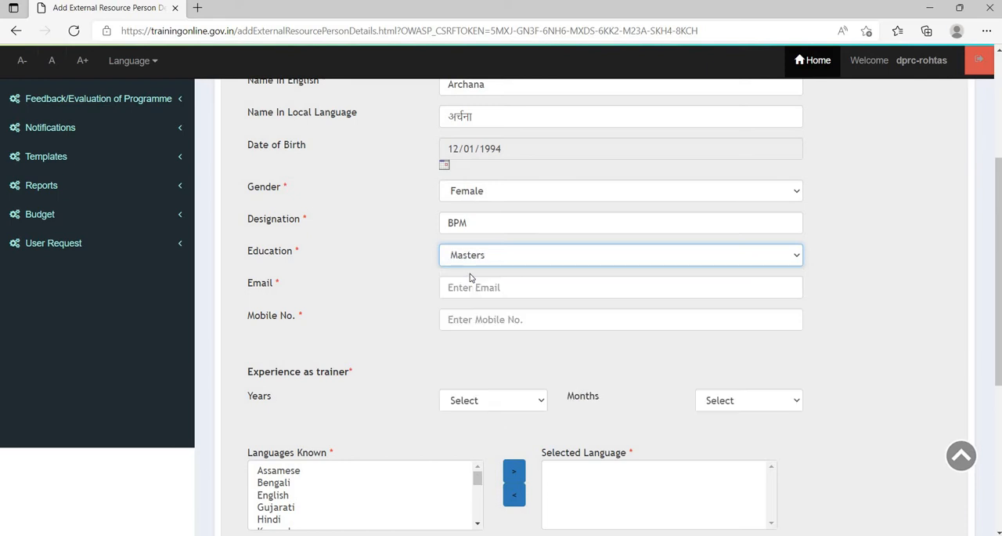
left_click(484, 259)
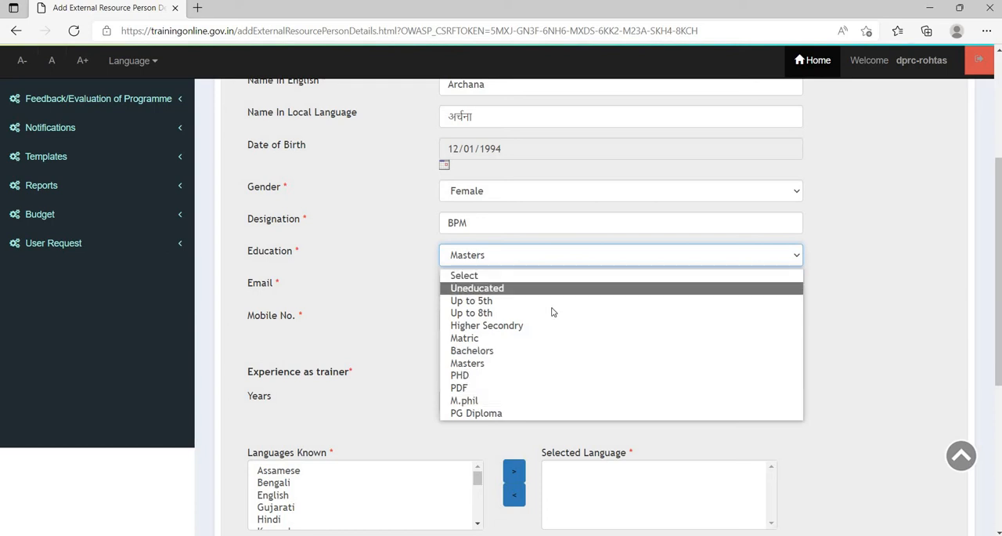
left_click(510, 259)
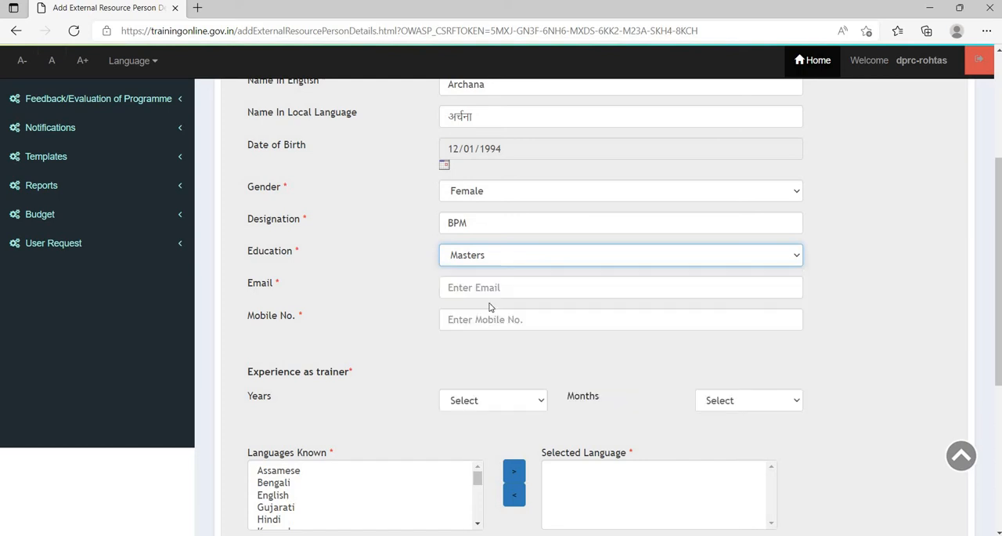
left_click(492, 285)
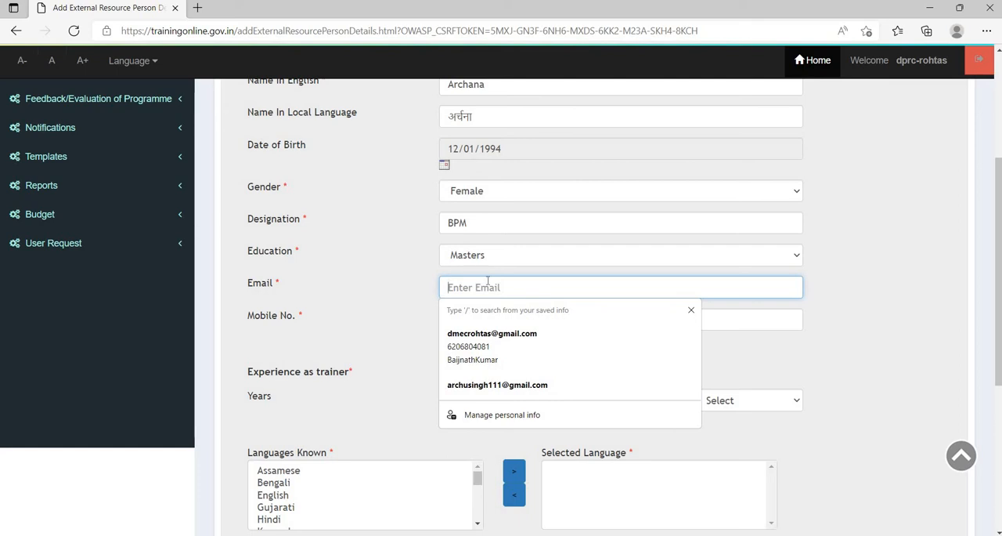
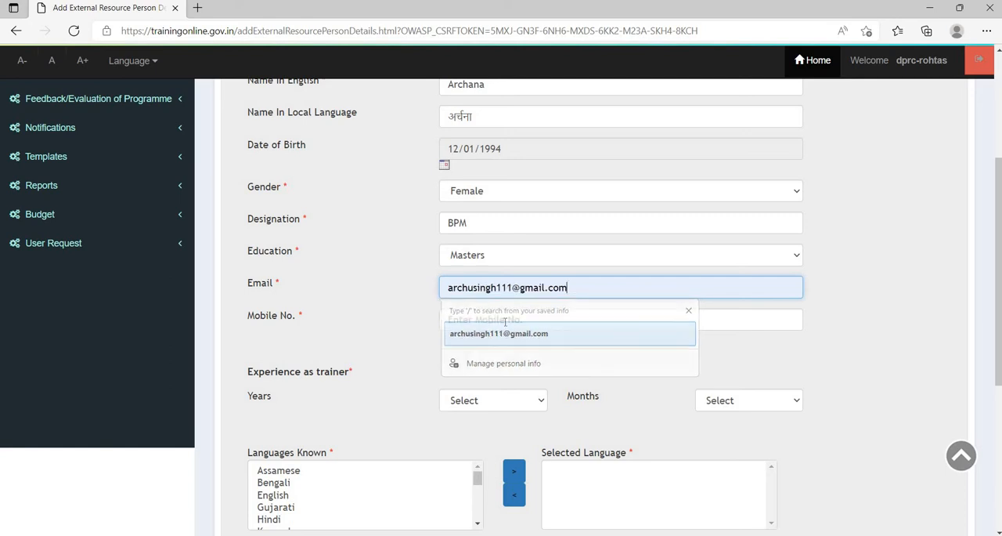
left_click(492, 335)
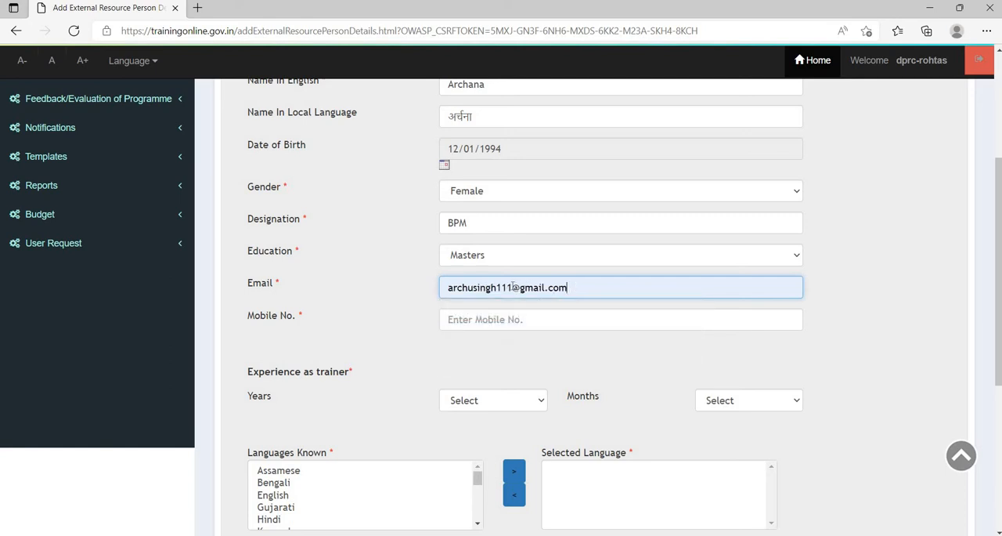
left_click_drag(569, 290, 424, 302)
key("BackSpace")
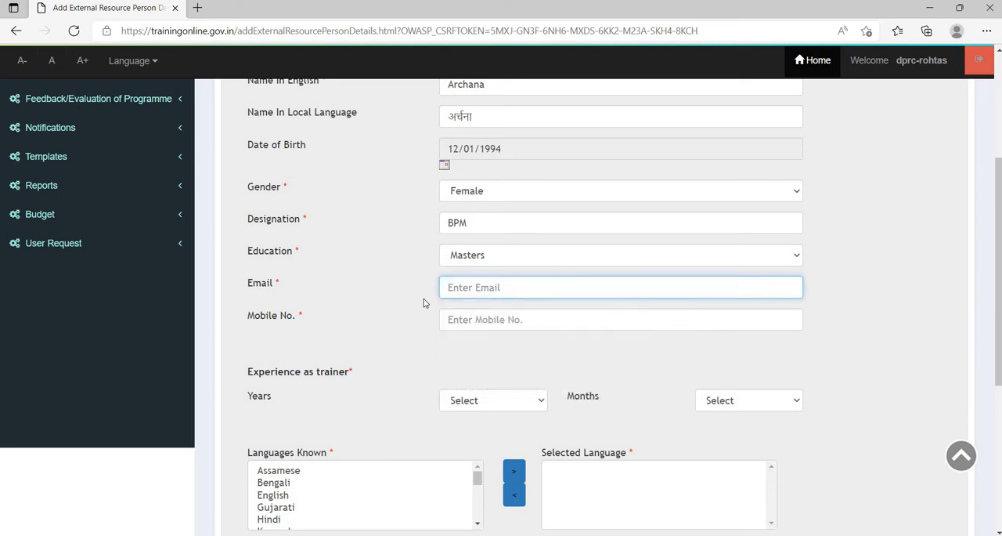
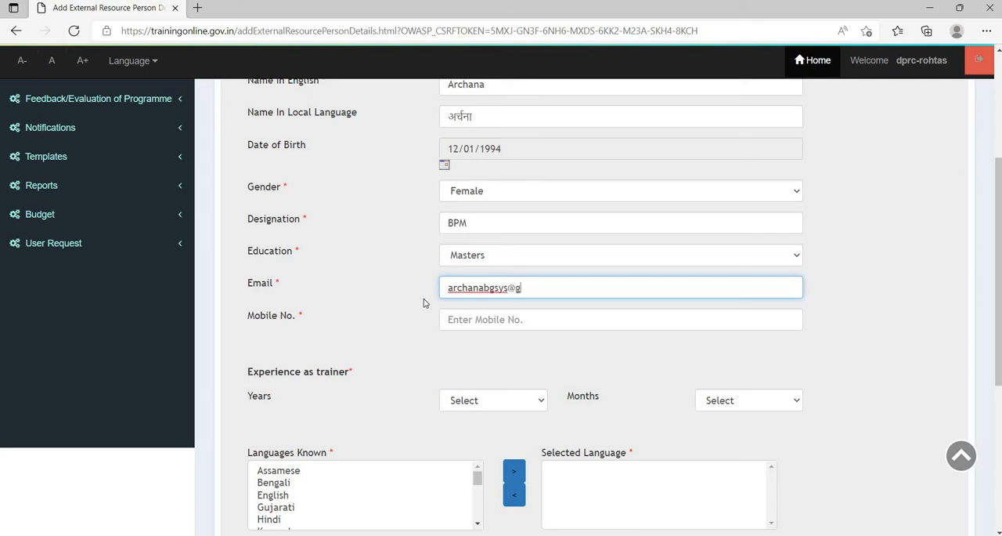
- Enter the resource person's mobile number in the personal details
left_click(470, 321)
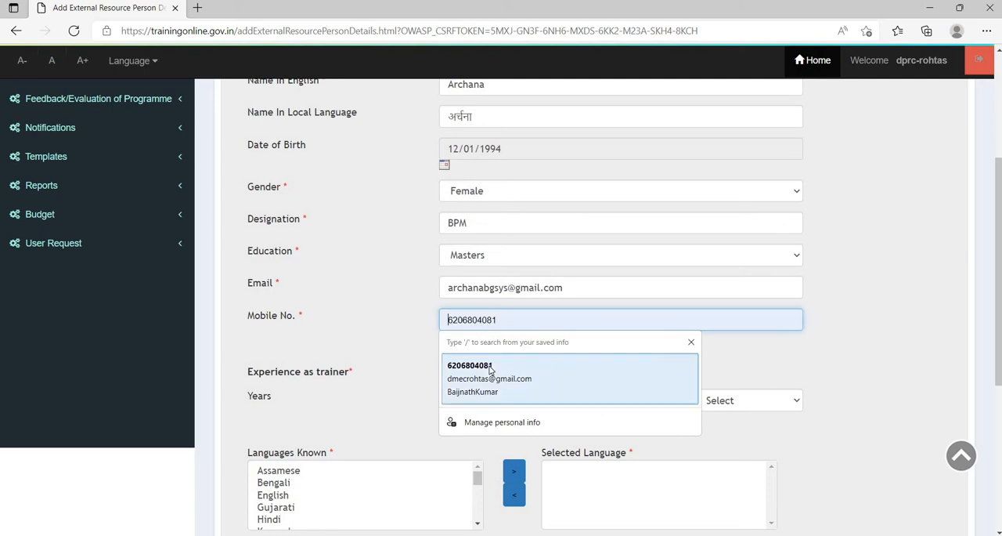
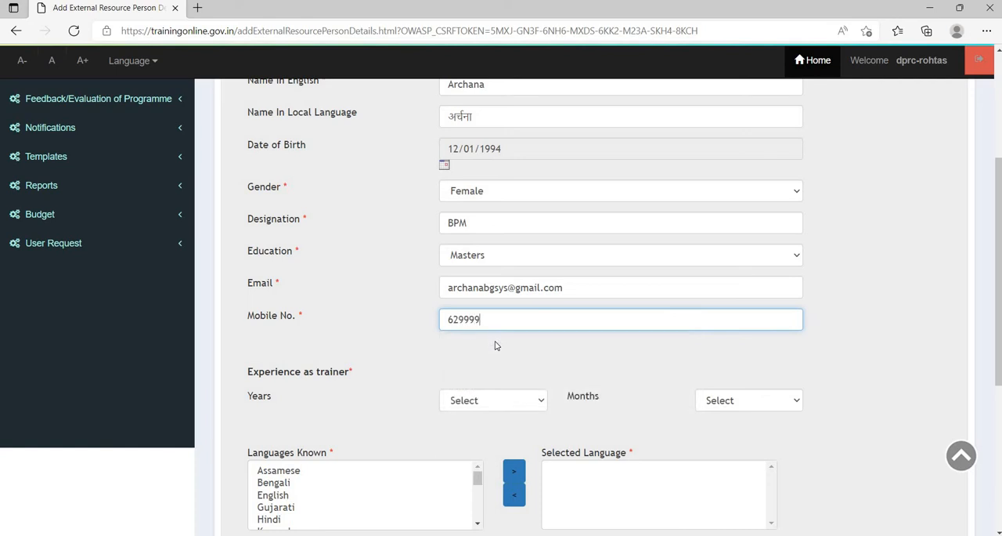
- Set the resource person's experience as trainer to 5 years and 0 months
scroll(497, 321, "down", 2)
left_click(487, 252)
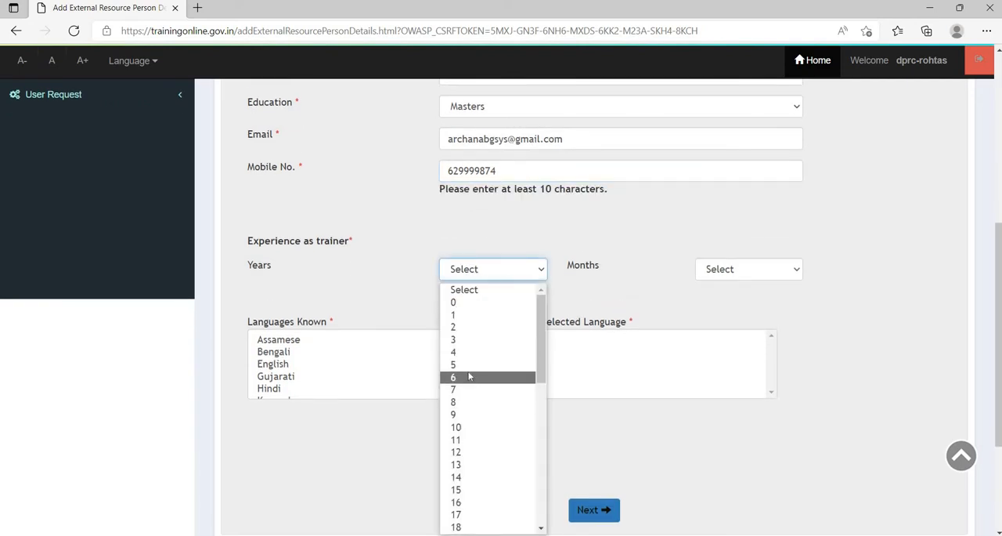
left_click(470, 364)
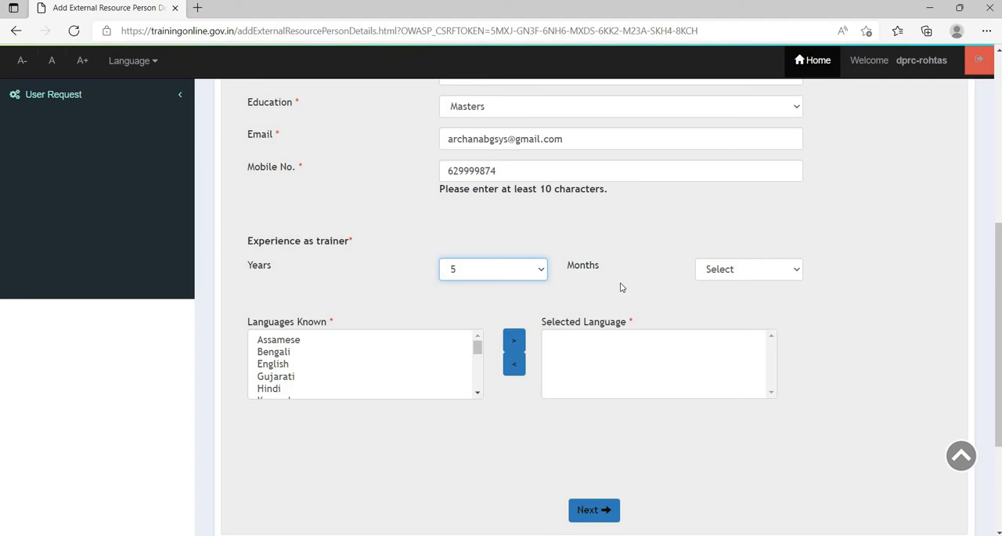
left_click(721, 273)
scroll(270, 296, "down", 1)
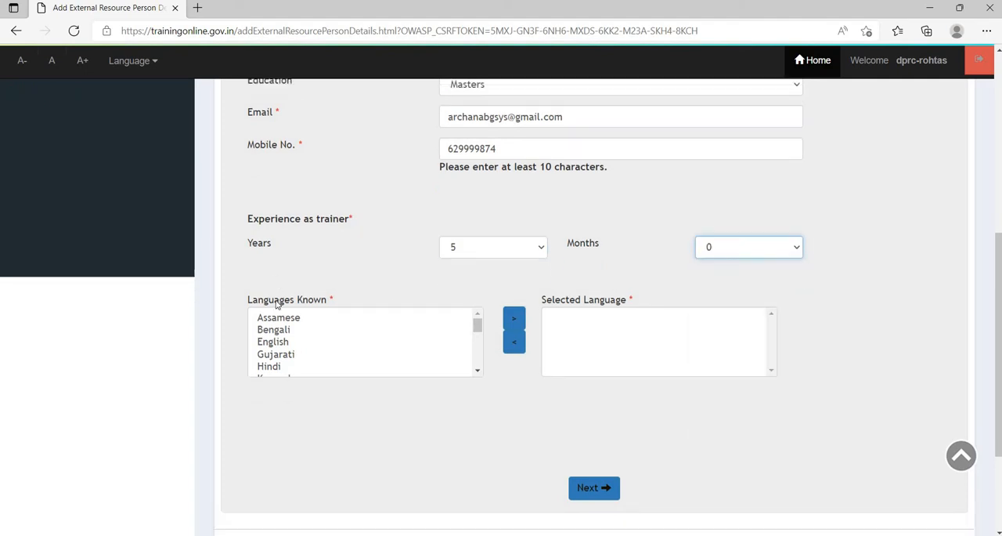
- Add English and Hindi to the selected languages and proceed to the address section
left_click(270, 290)
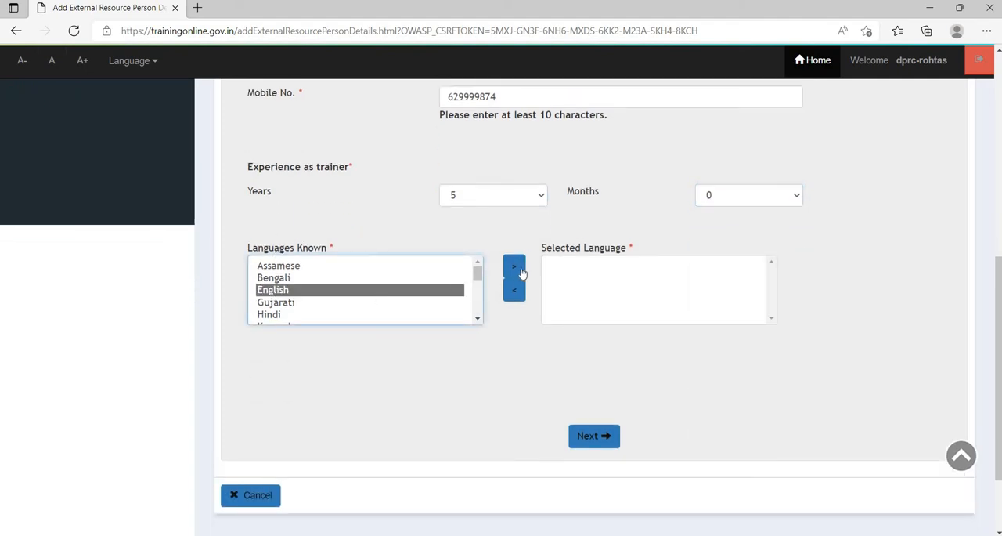
left_click(287, 301)
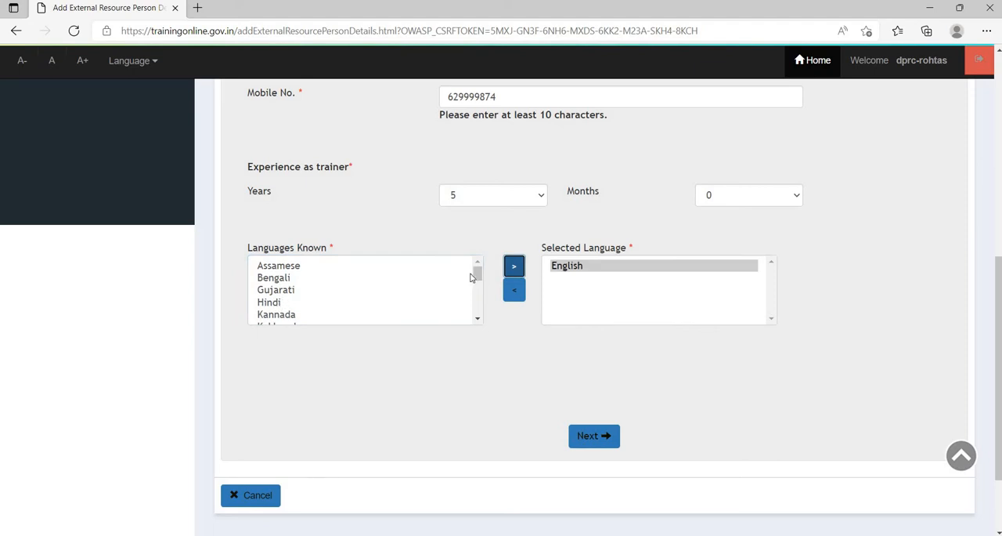
left_click(516, 273)
scroll(460, 338, "down", 2)
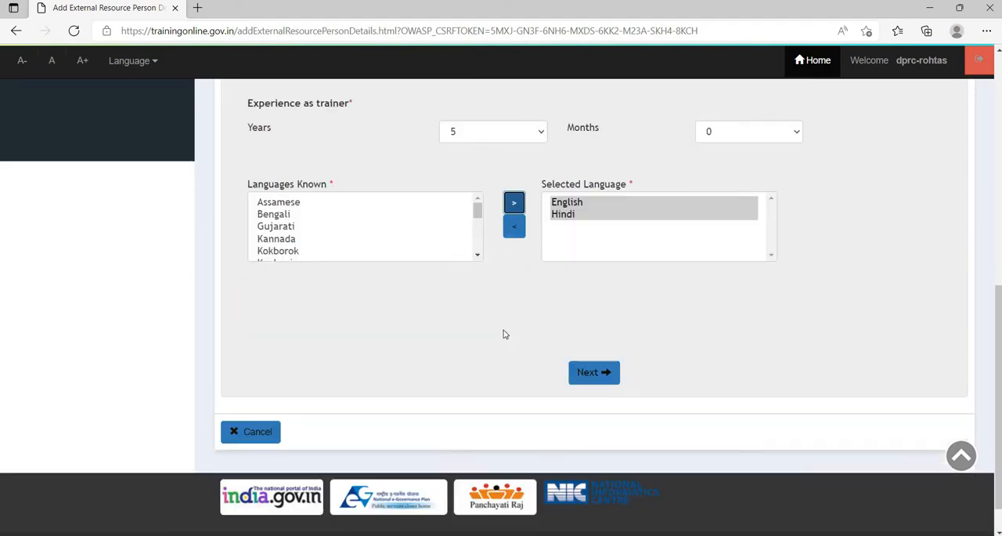
left_click(591, 336)
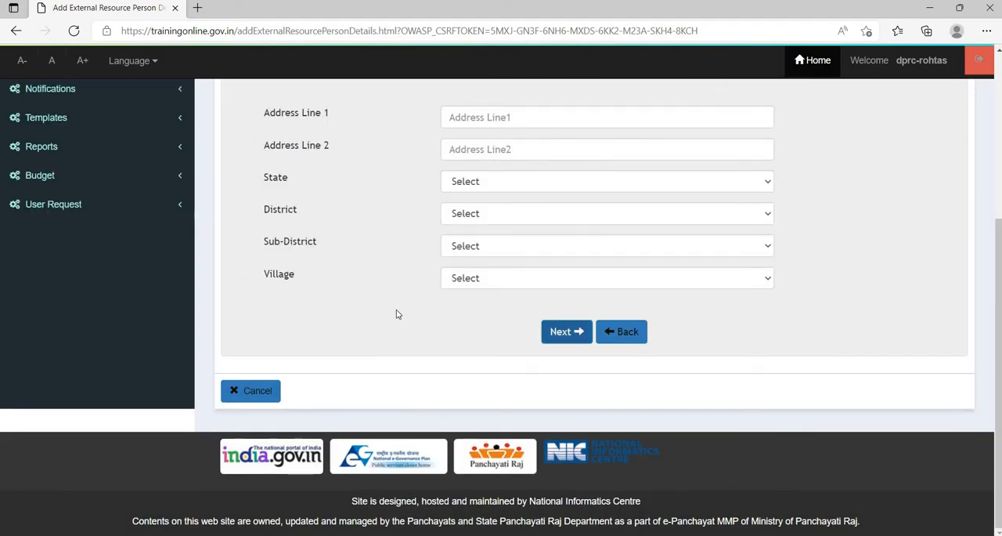
- Switch the resource person's address type to ULB and set the state to BIHAR
scroll(397, 311, "up", 2)
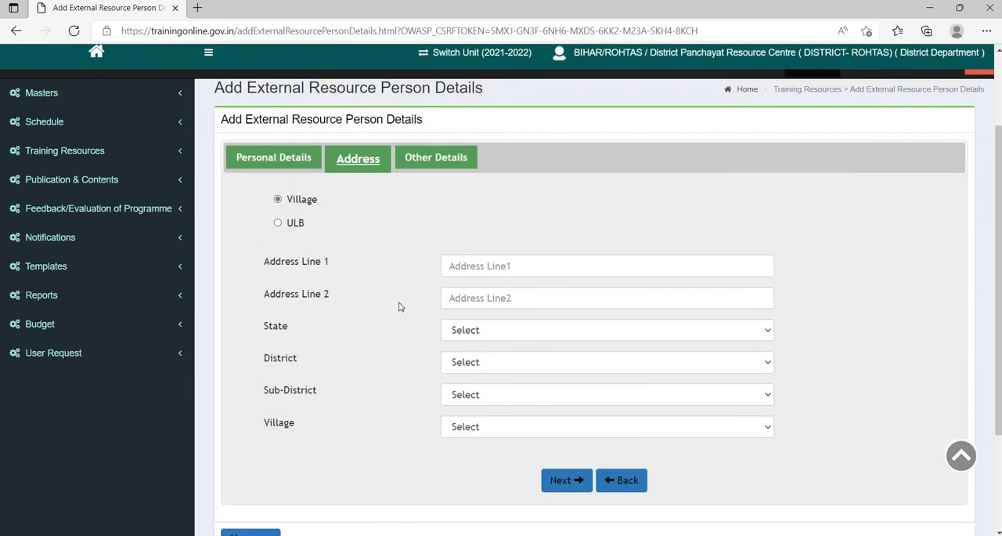
left_click(278, 224)
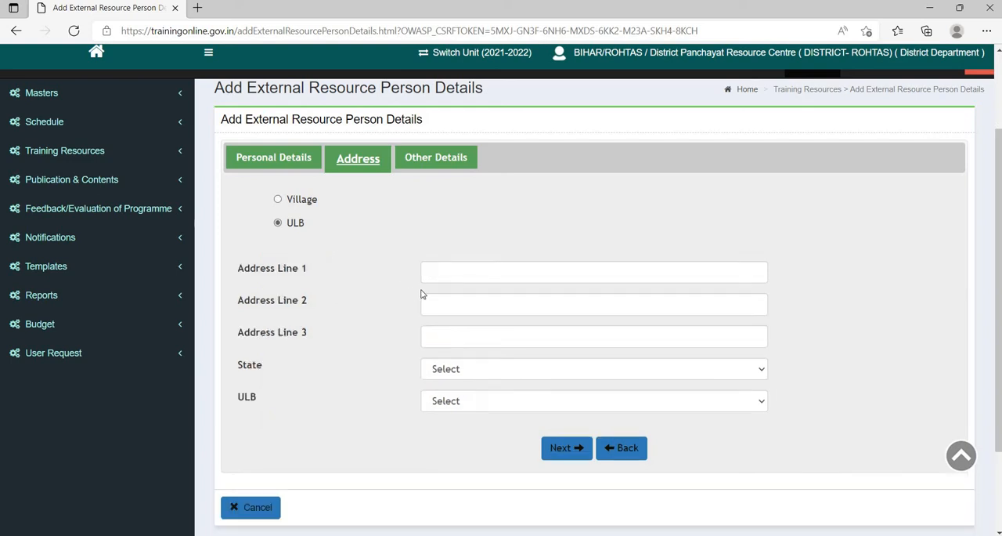
left_click(454, 269)
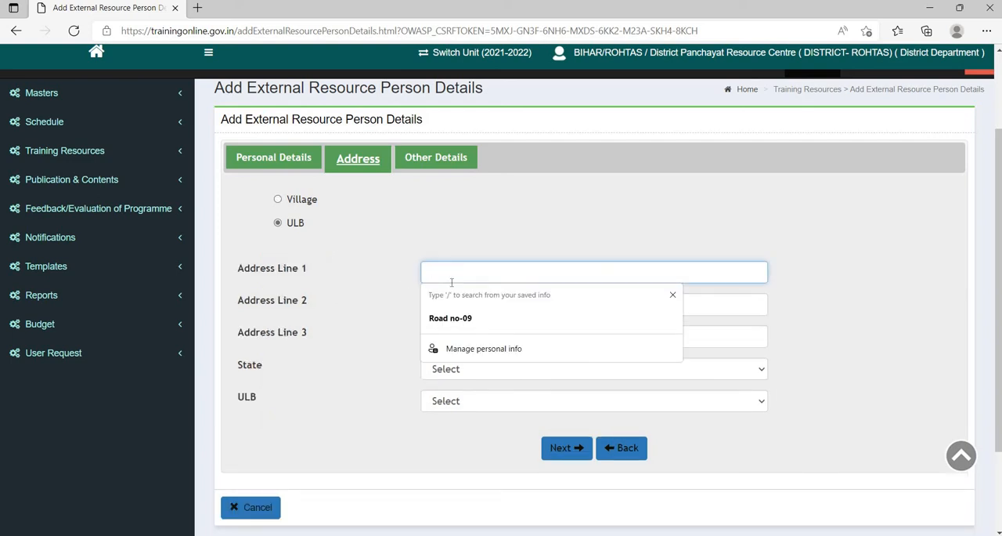
left_click(442, 376)
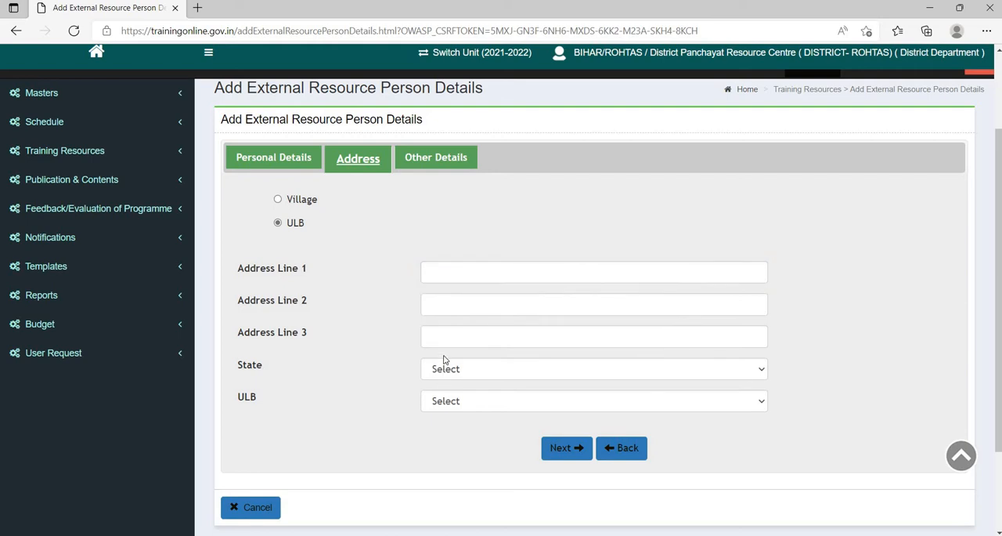
left_click(448, 370)
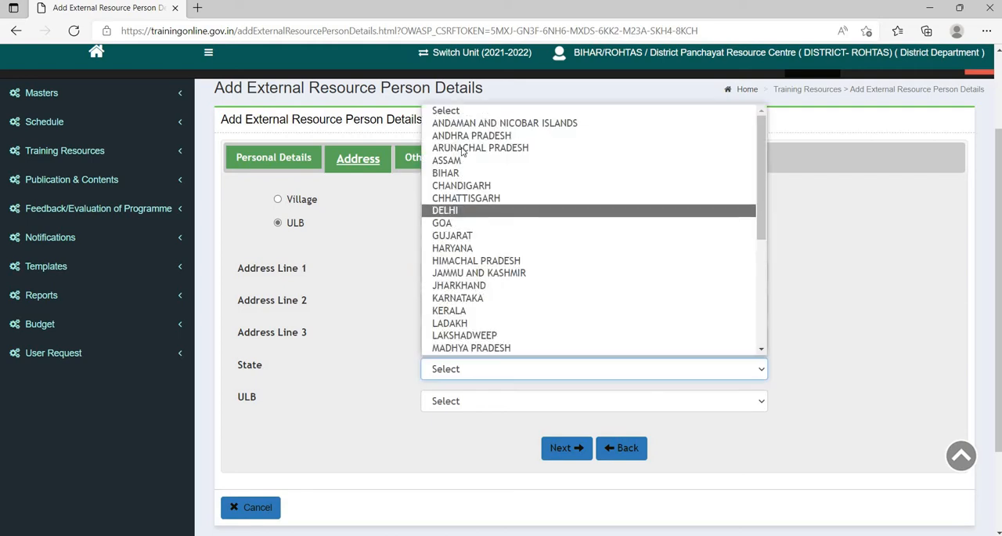
left_click(458, 174)
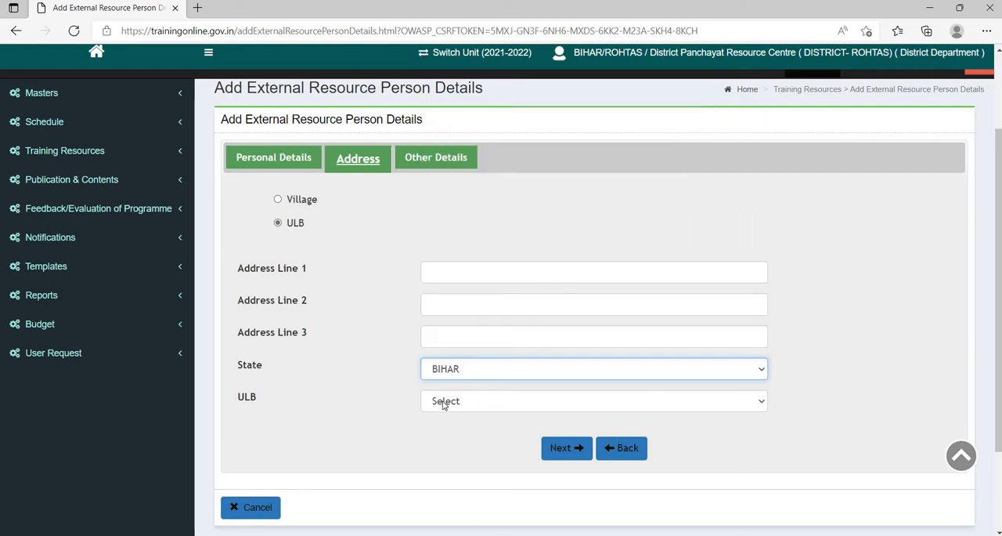
- Choose Patna as the ULB of the address and proceed to the Other Details section
left_click(444, 401)
left_click(443, 401)
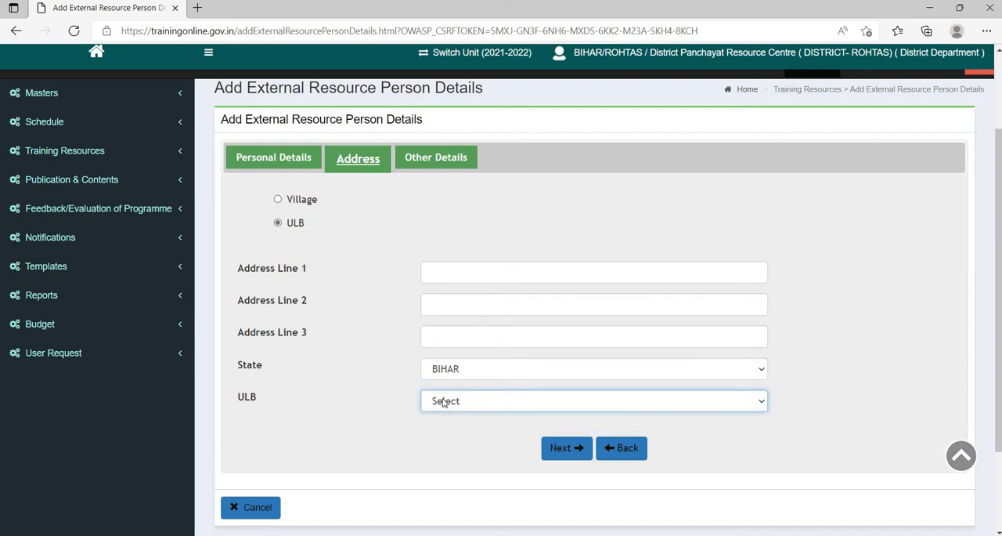
left_click(445, 401)
left_click(481, 407)
left_click(478, 405)
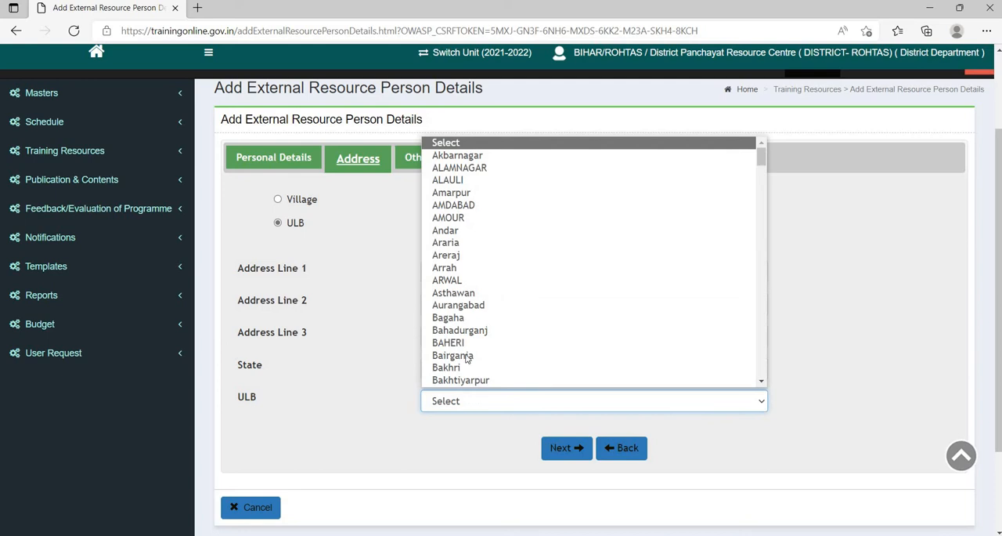
scroll(467, 358, "down", 10)
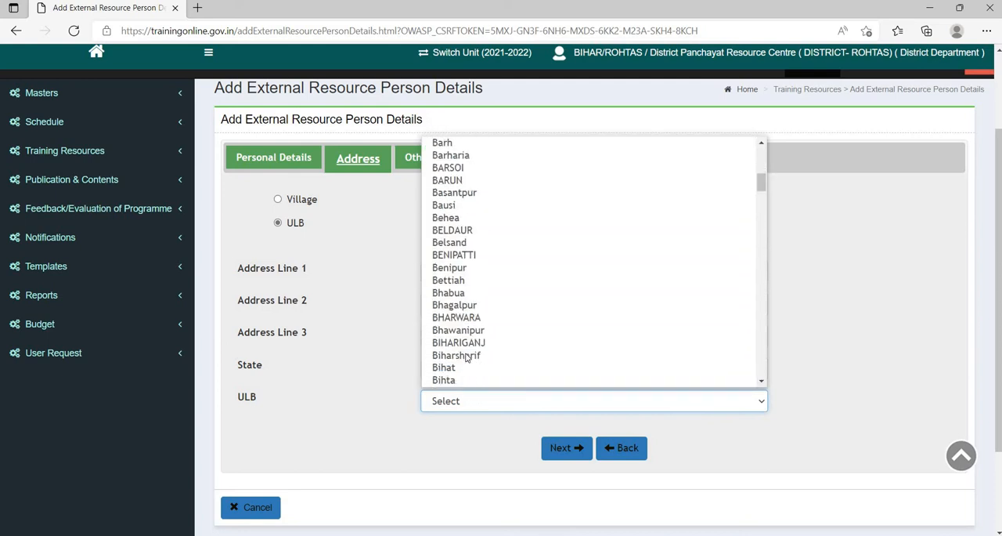
scroll(467, 358, "down", 4)
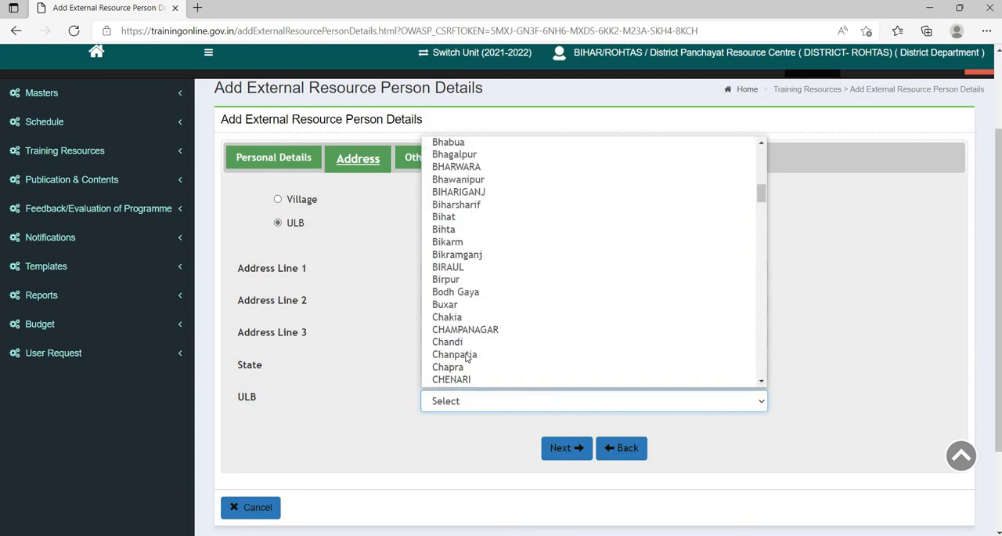
scroll(467, 358, "down", 15)
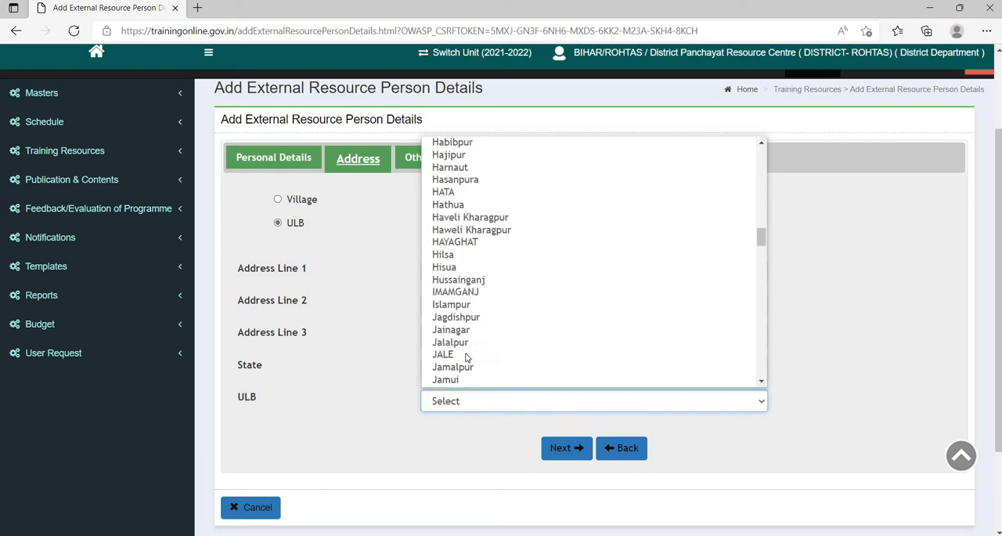
key("p")
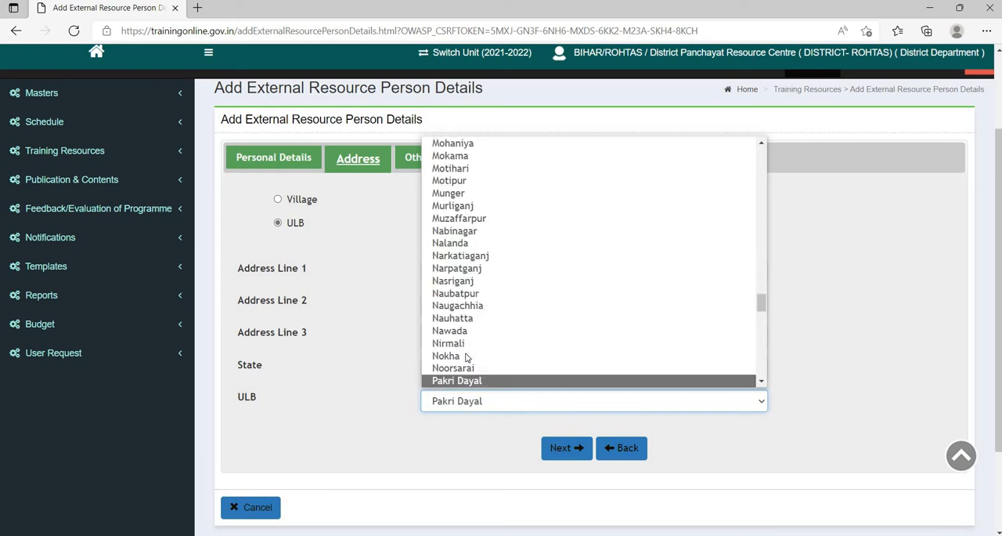
type("ppatn")
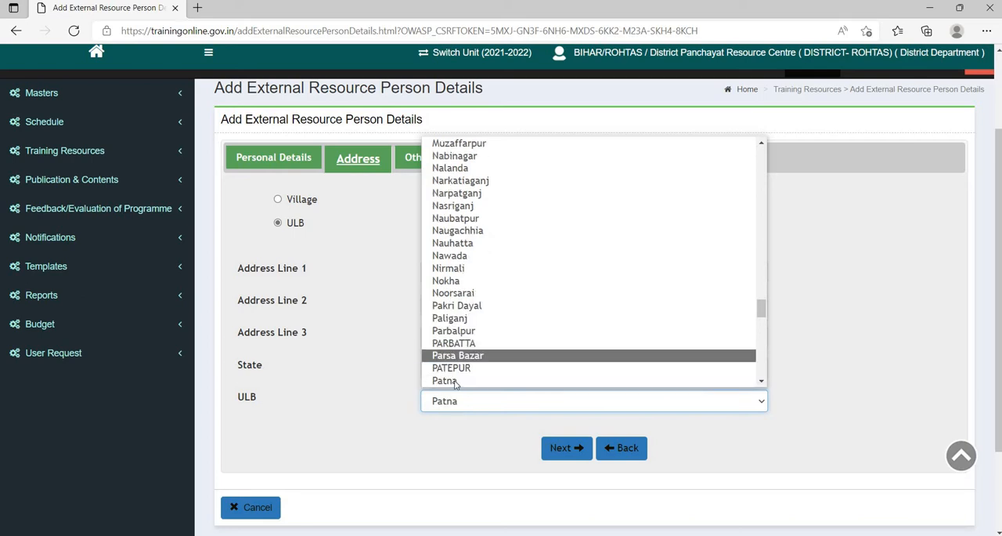
left_click(454, 383)
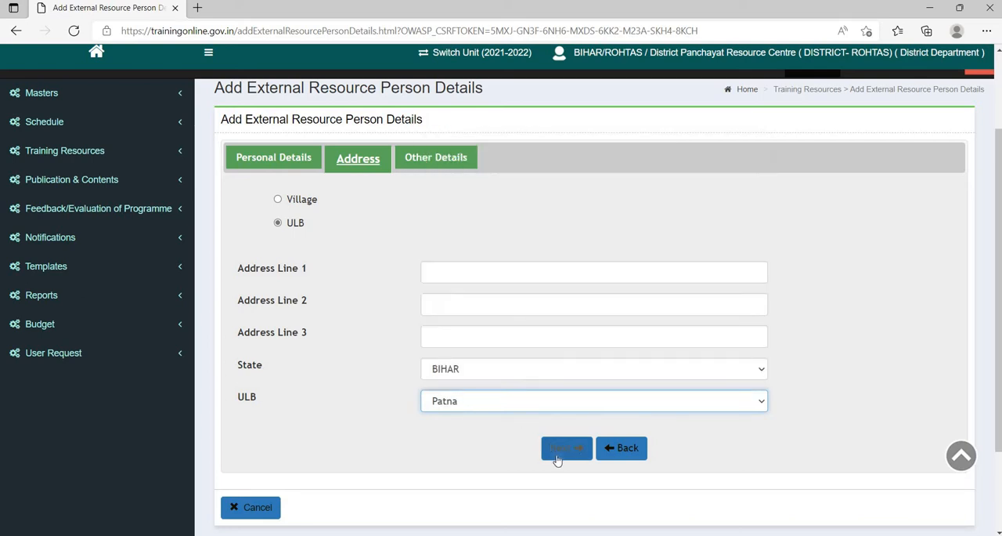
left_click(443, 281)
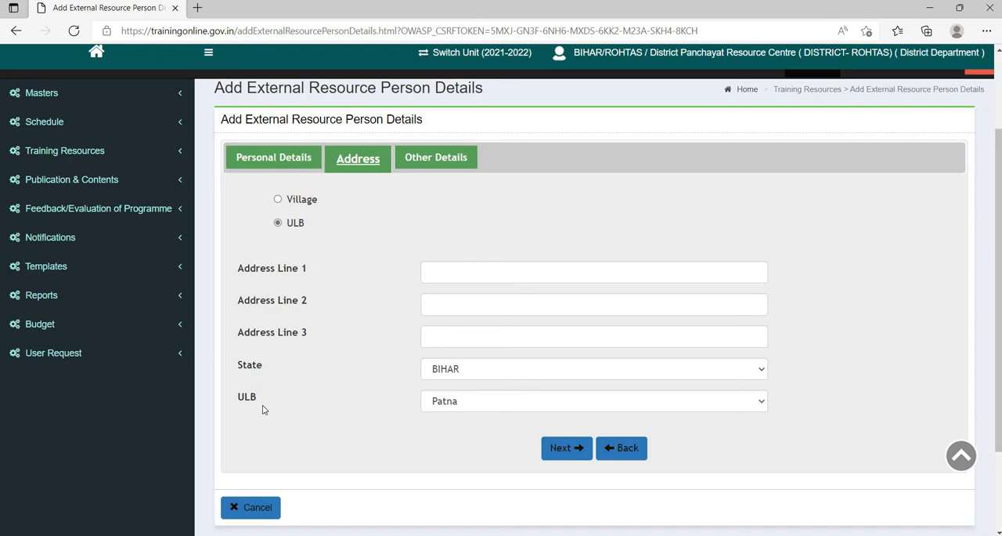
left_click(549, 454)
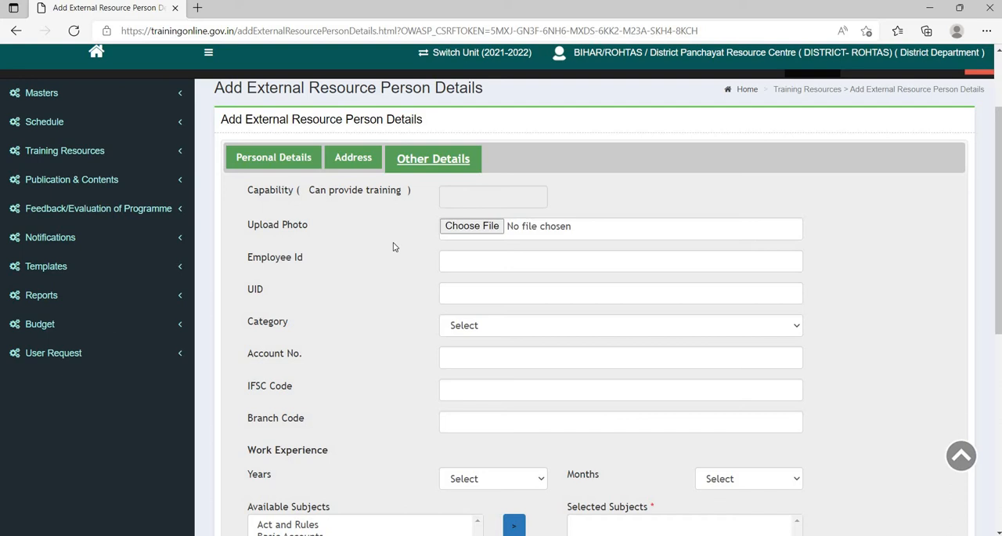
- Set the resource person's category to General and work experience to 5 years and 0 months
left_click(457, 330)
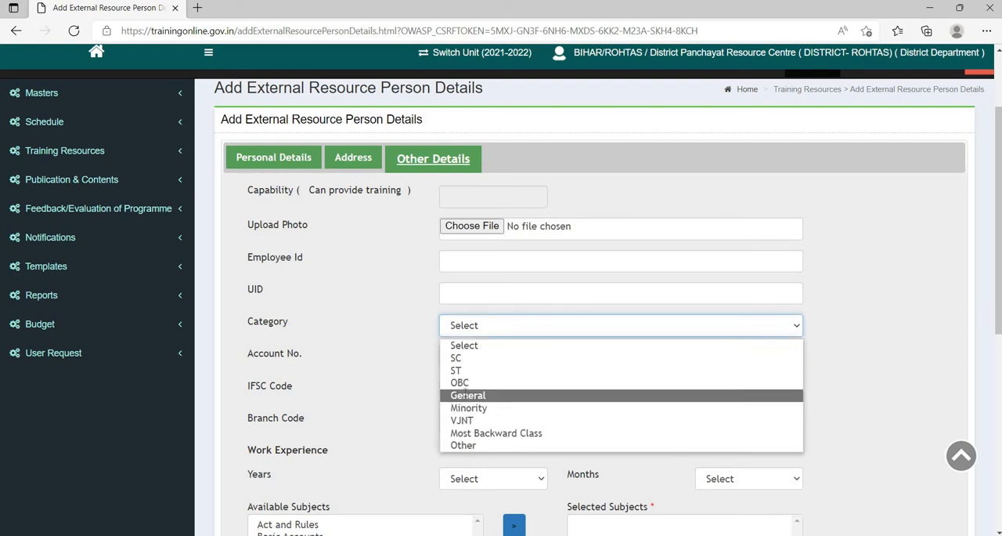
left_click(468, 395)
scroll(451, 286, "down", 1)
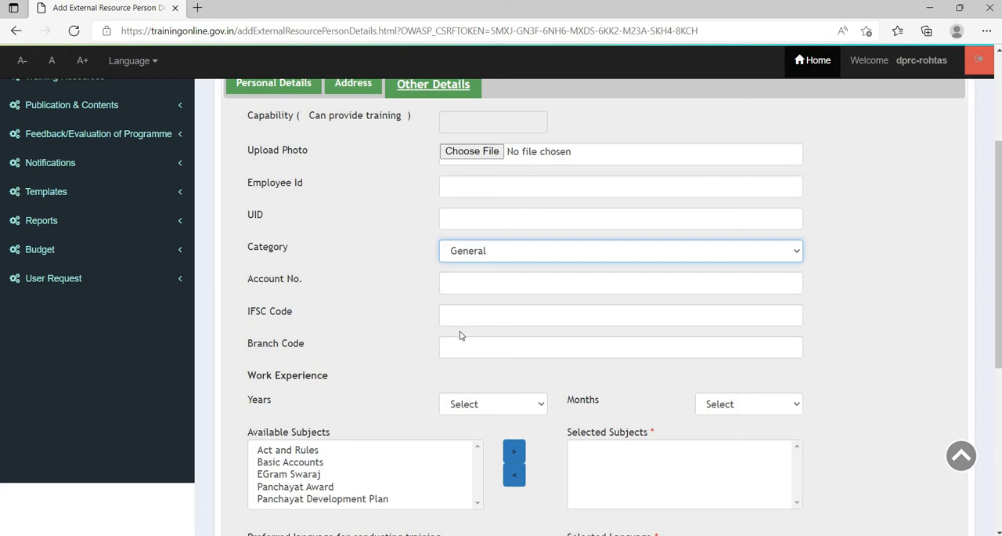
scroll(466, 355, "down", 1)
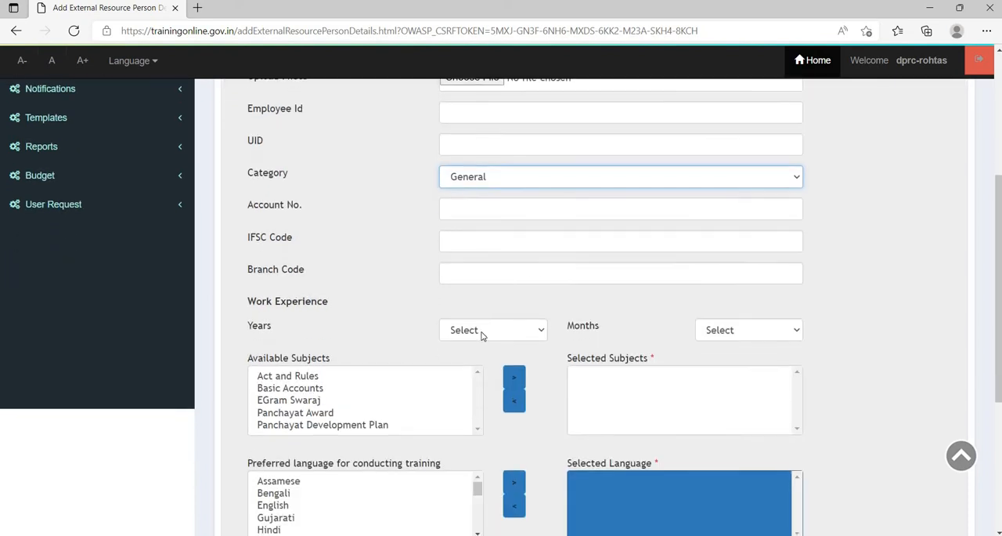
left_click(483, 335)
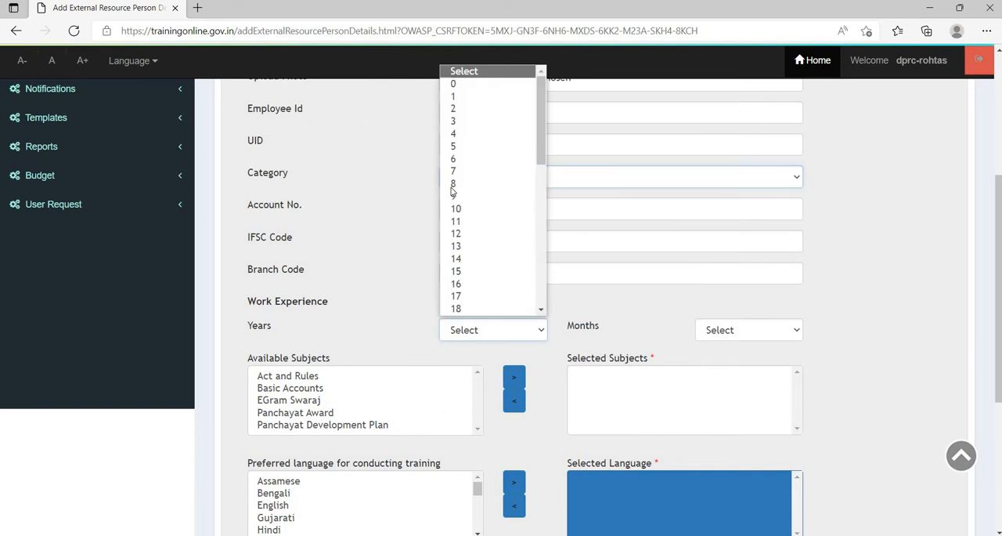
left_click(462, 146)
left_click(713, 332)
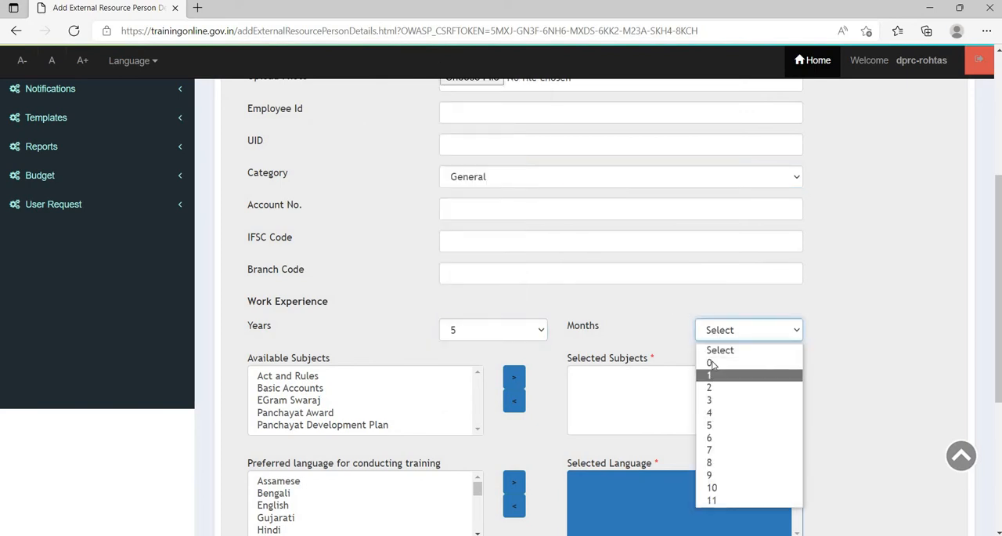
- Add EGram Swaraj, Panchayat Award and Panchayat Development Plan to the resource person's selected subjects
scroll(580, 352, "down", 2)
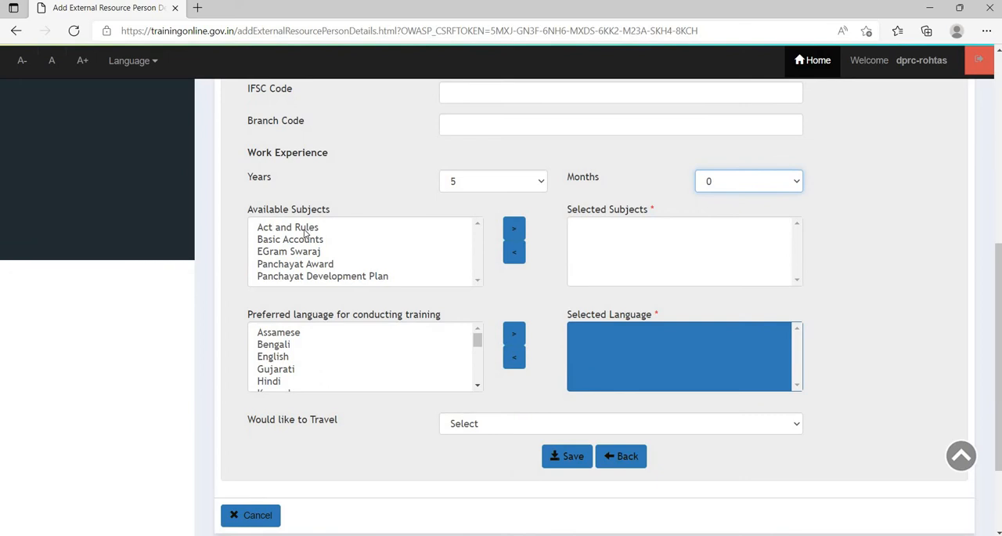
left_click(306, 232)
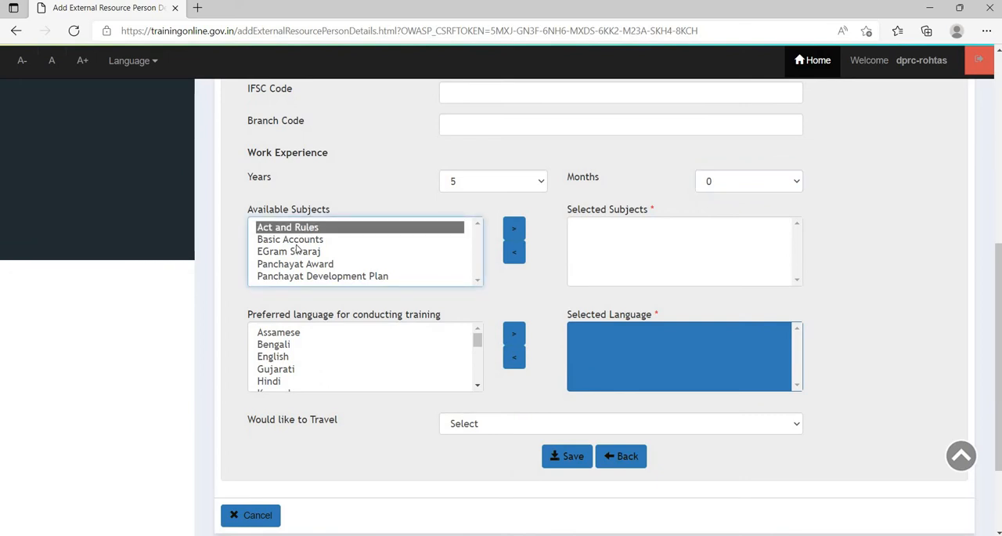
key("Down")
left_click(340, 251)
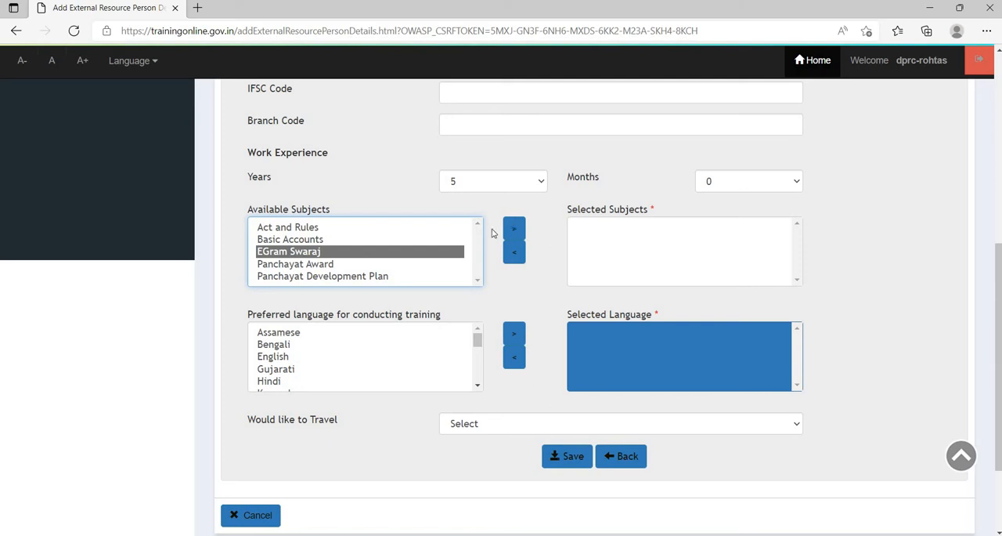
left_click(514, 228)
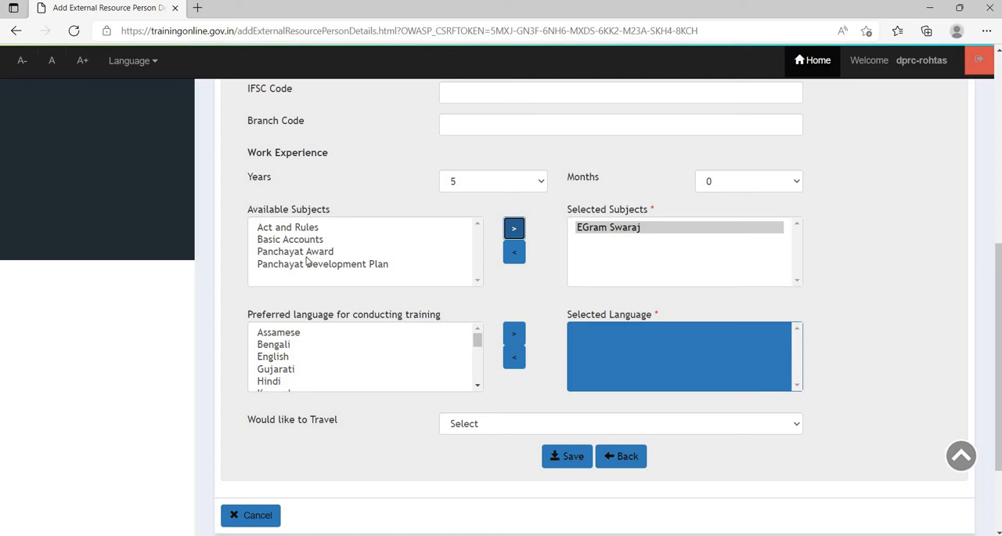
left_click(309, 254)
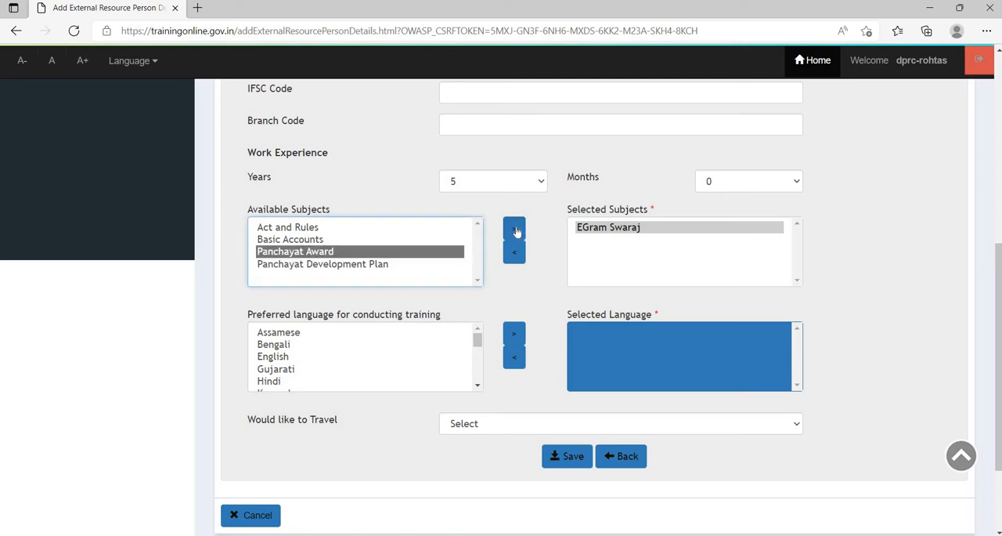
left_click(514, 228)
left_click(454, 250)
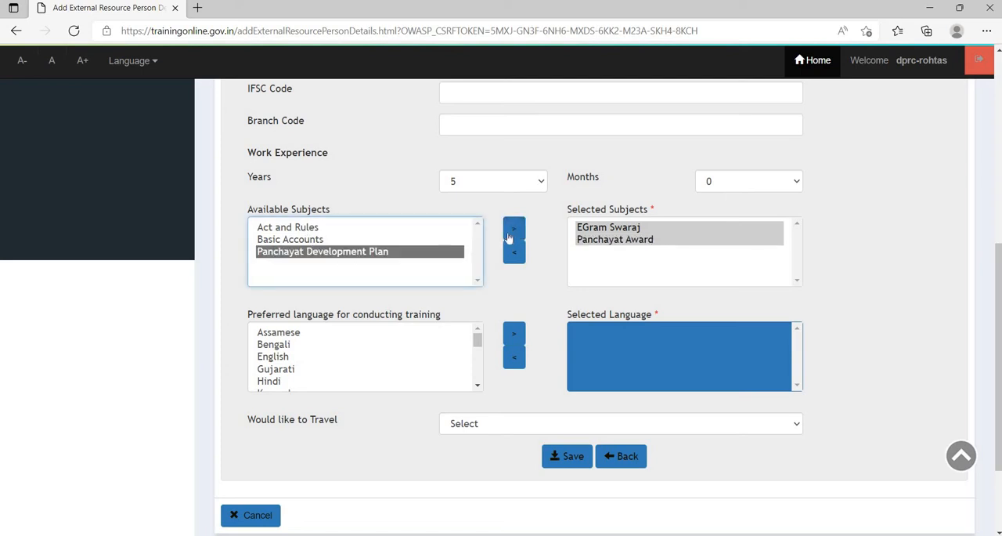
left_click(511, 237)
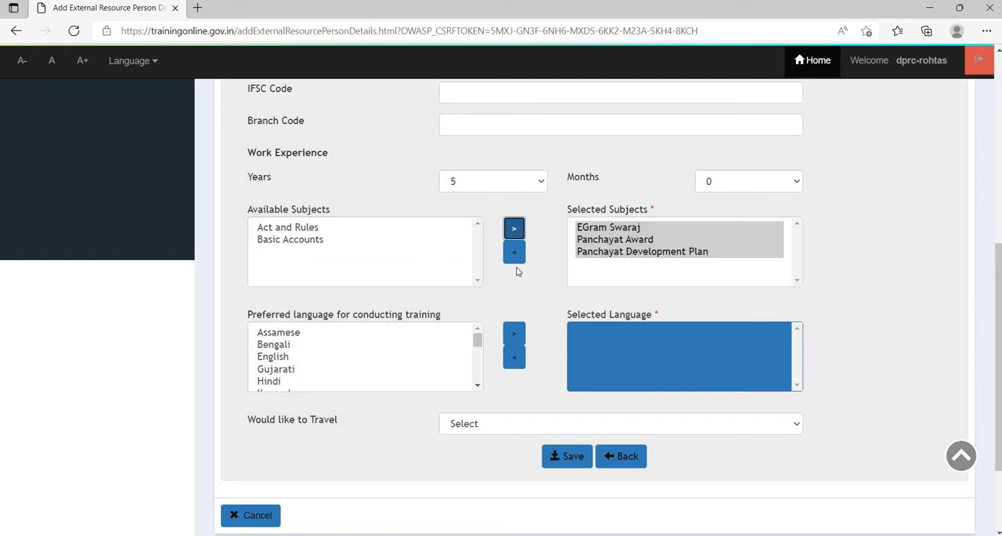
- Add English and Hindi as preferred training languages and set the willingness to travel to No
scroll(458, 279, "down", 2)
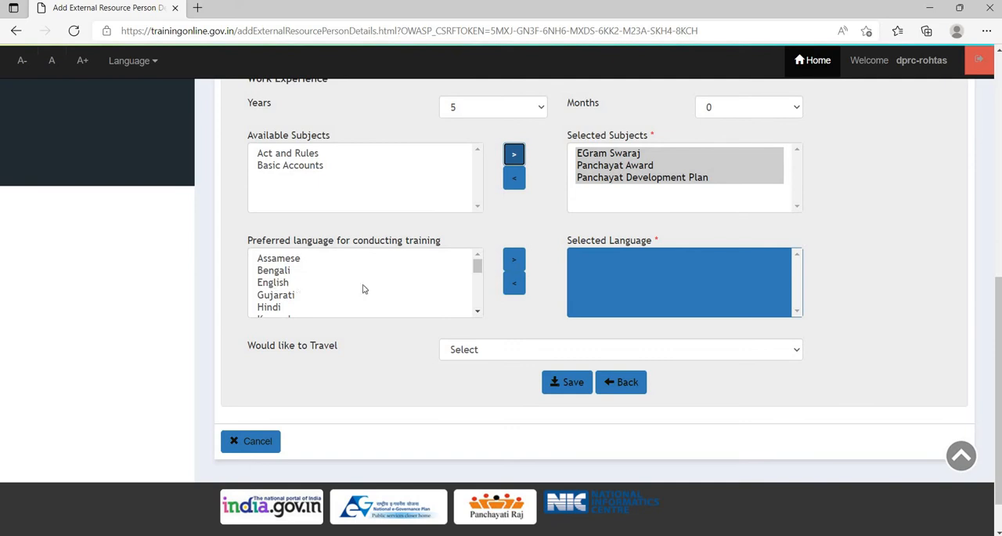
left_click(364, 283)
left_click(514, 260)
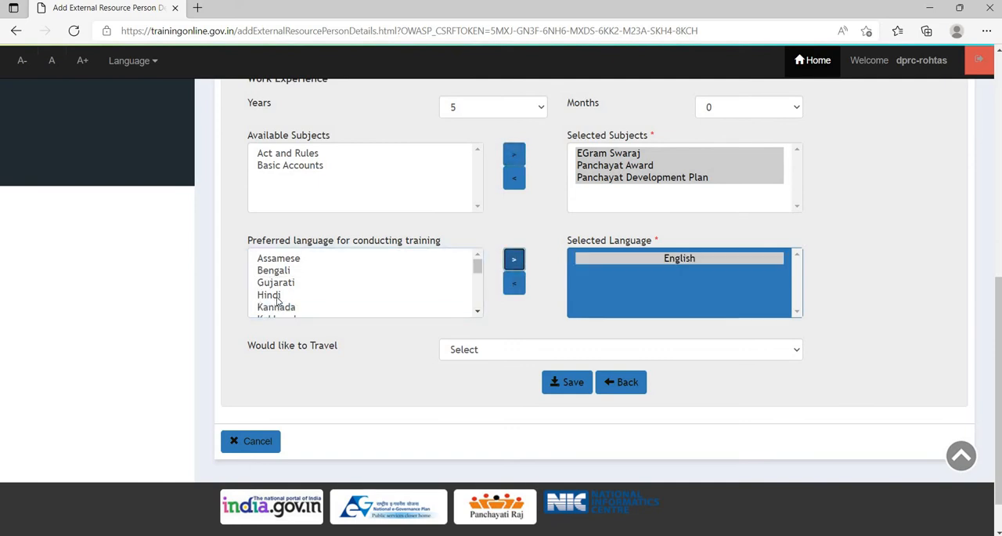
left_click(278, 295)
left_click(514, 262)
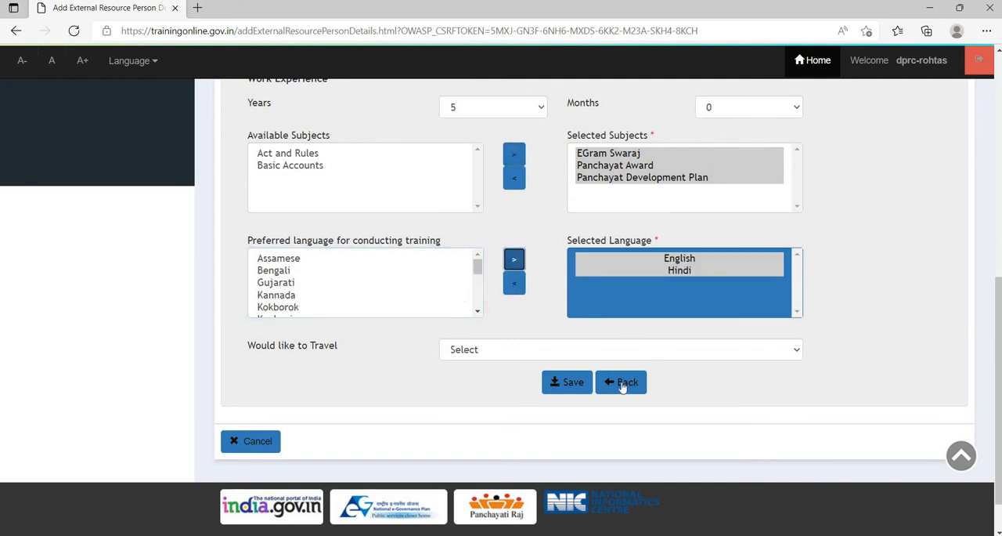
left_click(472, 349)
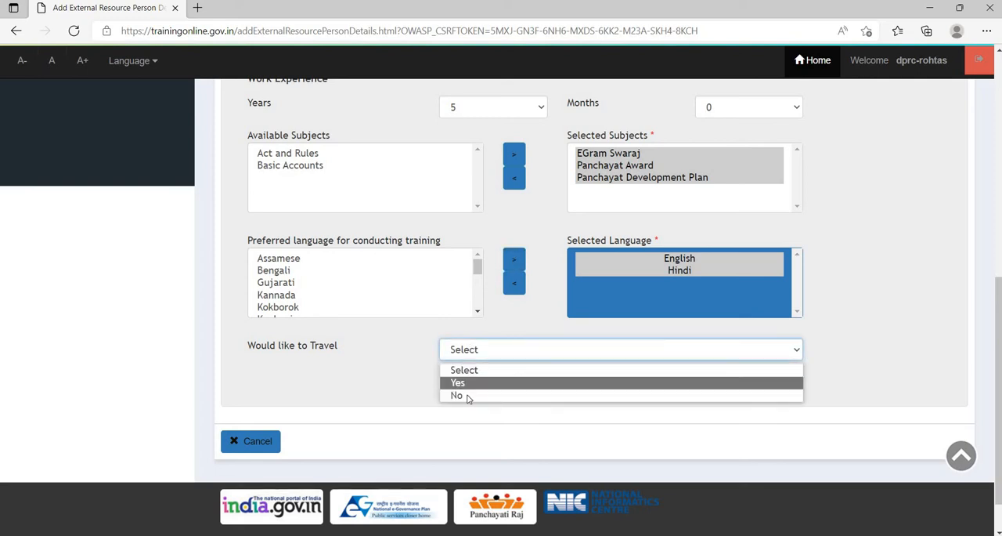
left_click(468, 395)
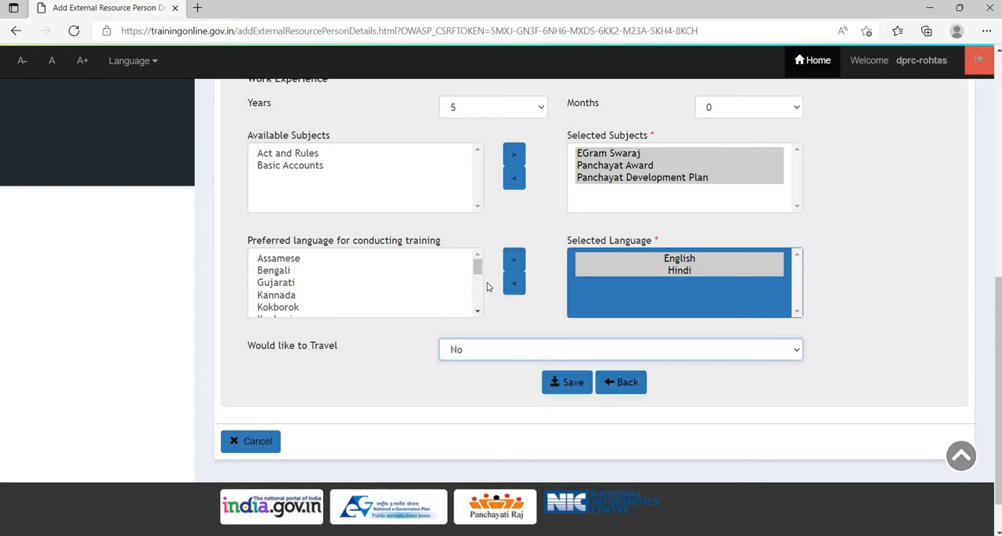
- Review the Other Details form and open the list for managing external resource person details
scroll(502, 299, "down", 1)
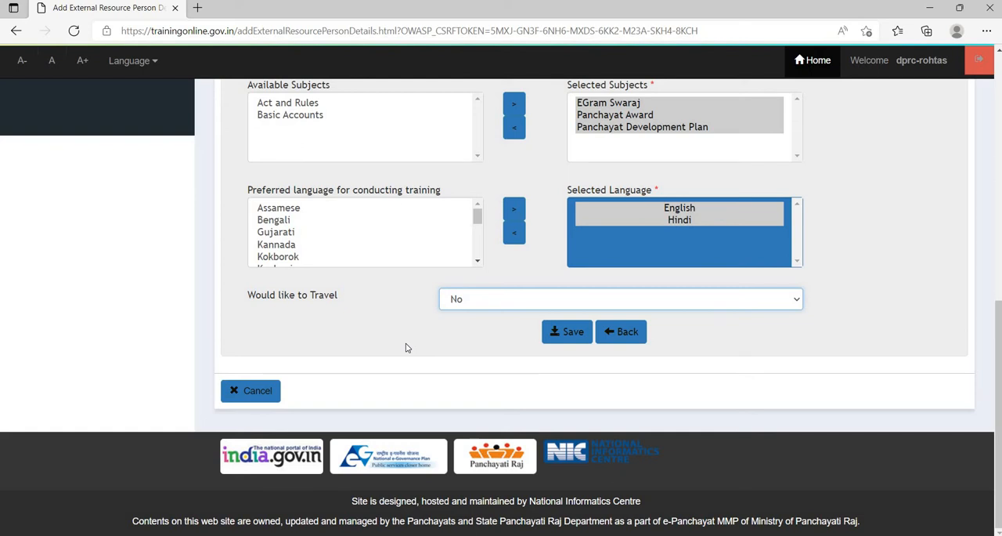
scroll(406, 347, "up", 10)
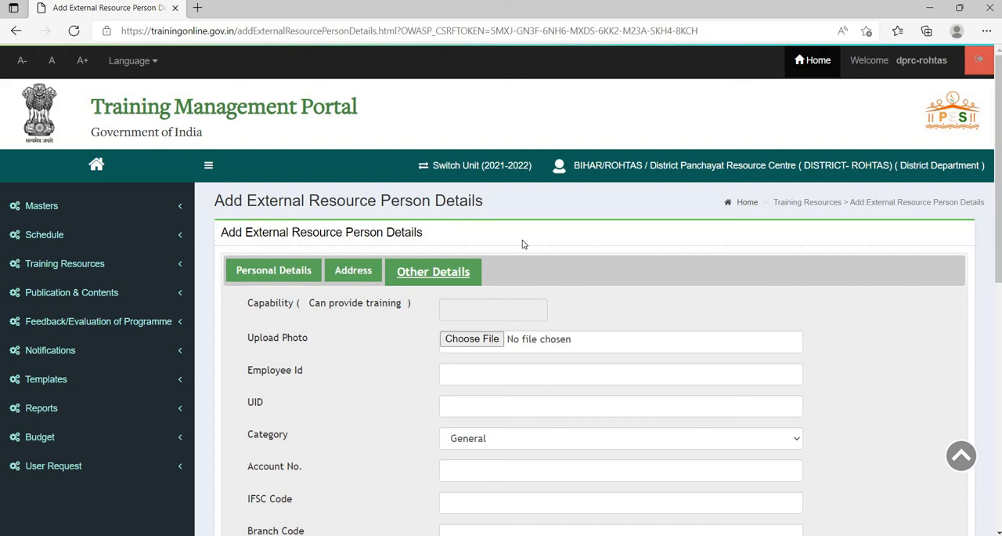
scroll(524, 244, "down", 1)
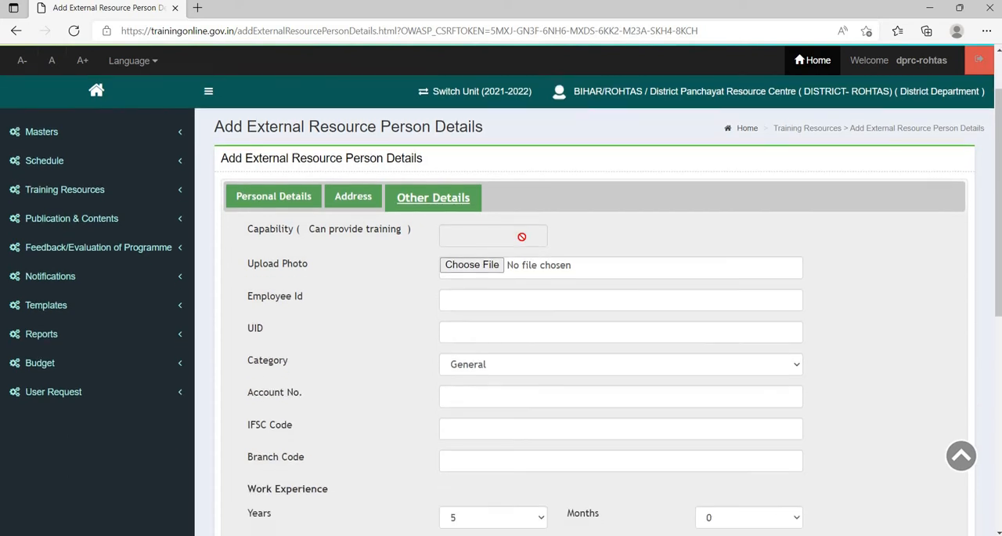
scroll(522, 236, "down", 5)
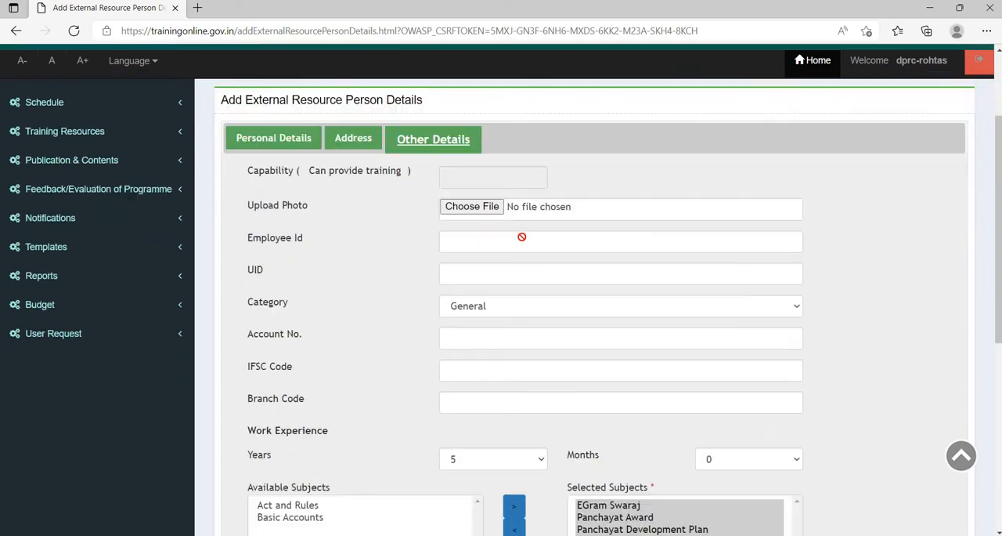
scroll(524, 241, "up", 6)
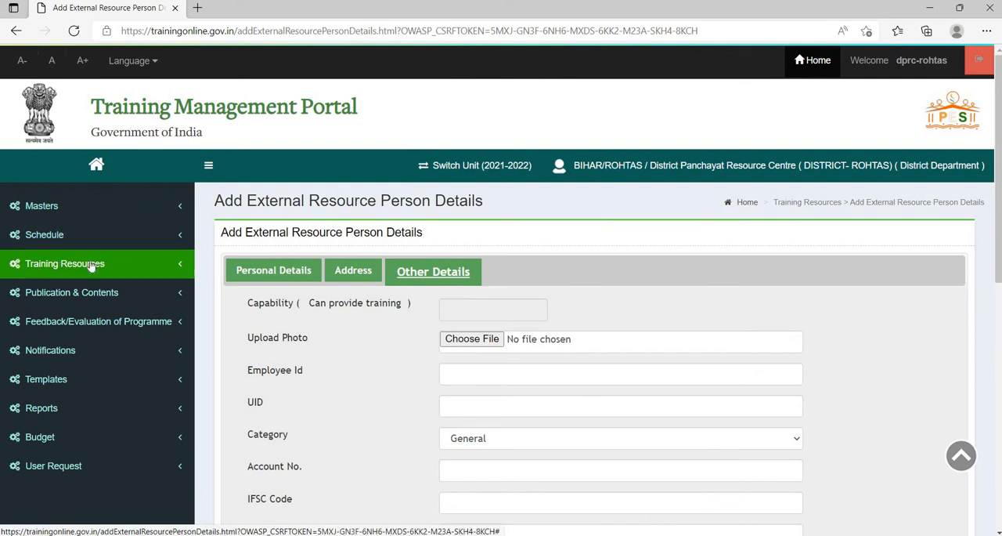
left_click(90, 264)
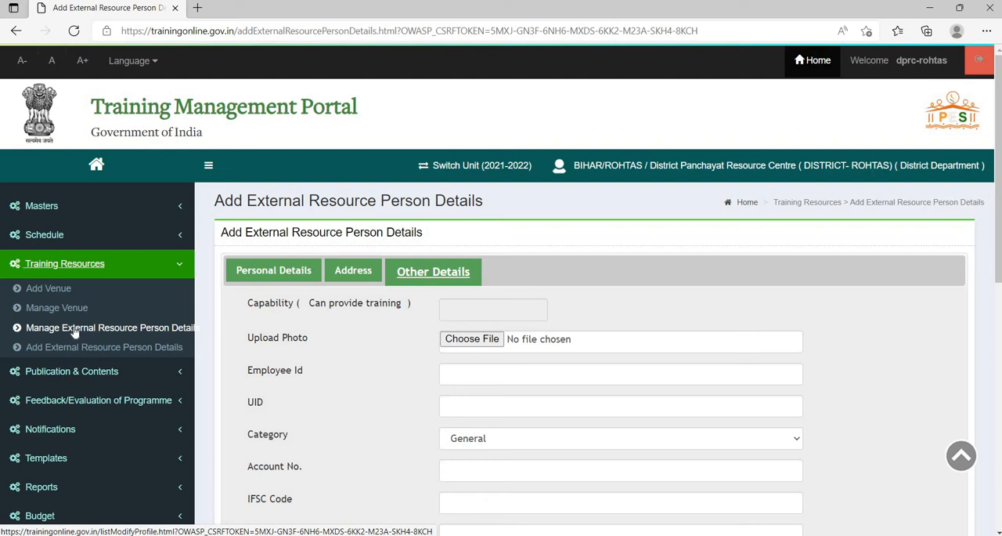
left_click(73, 329)
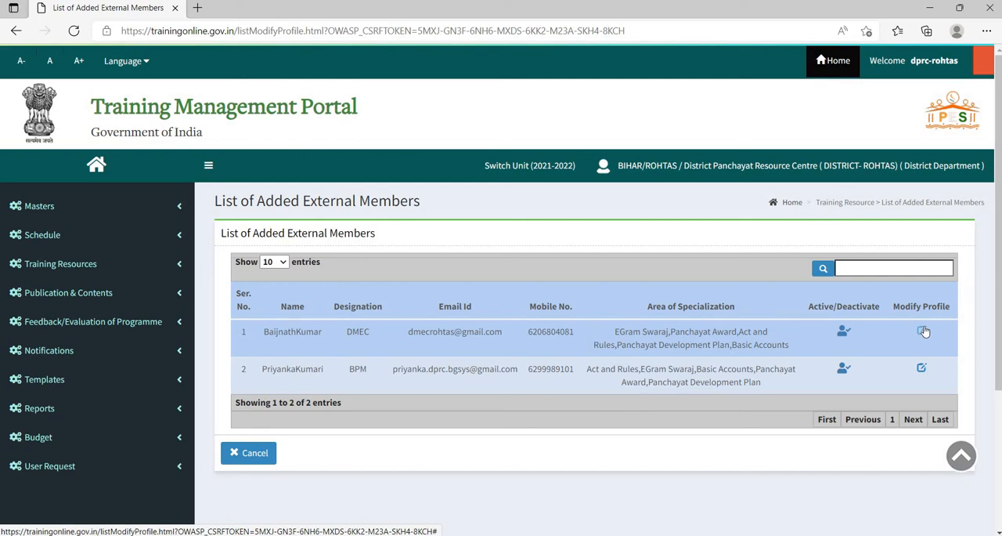
- Open the form for adding a new training to the schedule
left_click(100, 268)
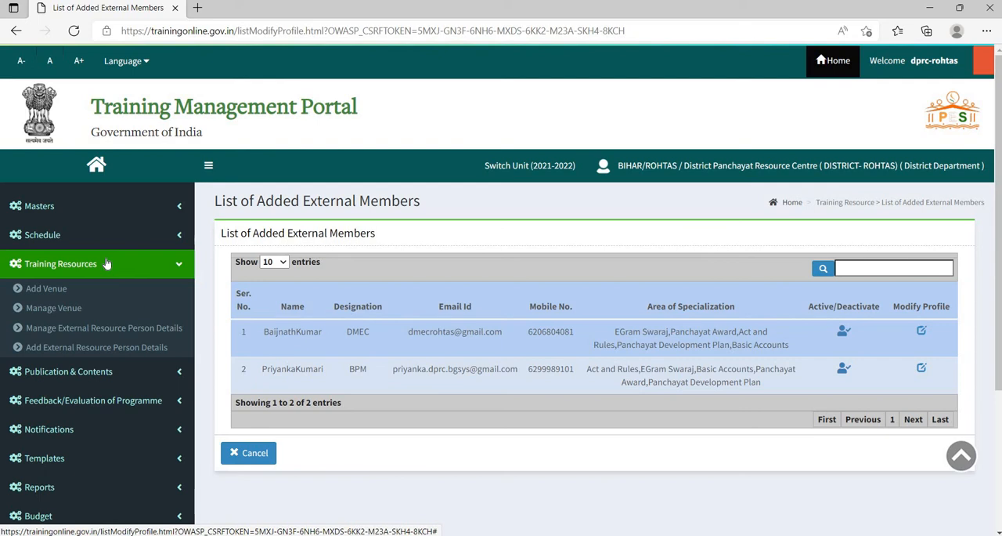
left_click(65, 236)
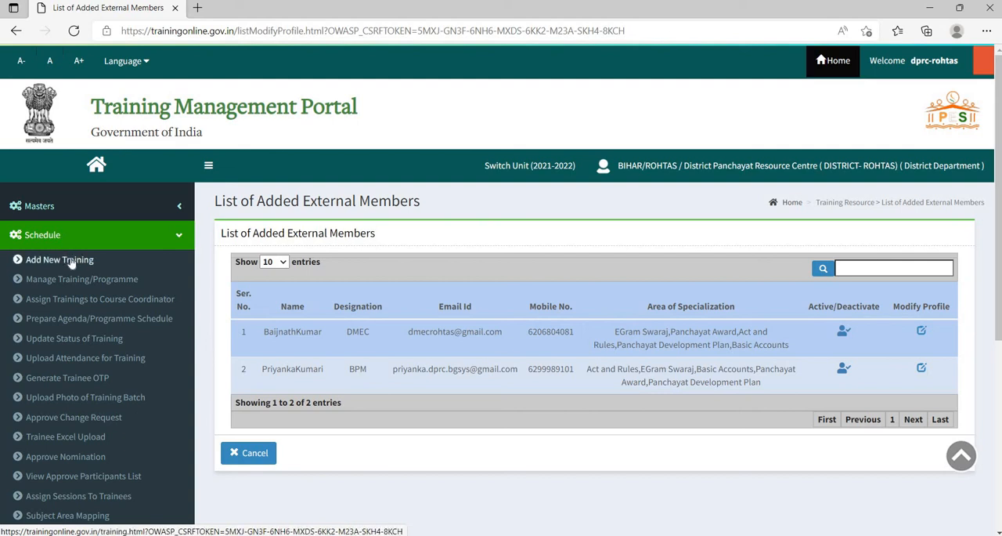
left_click(70, 261)
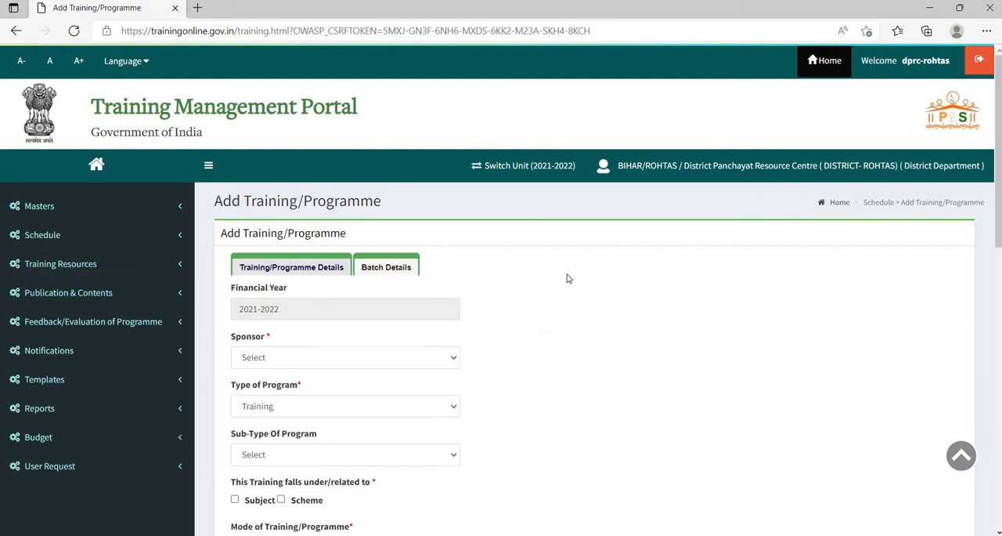
- Set the training's sponsor to Rashtriya Gram Swaraj Abhiyan and its training category to e-Governance Trainings
scroll(548, 272, "down", 1)
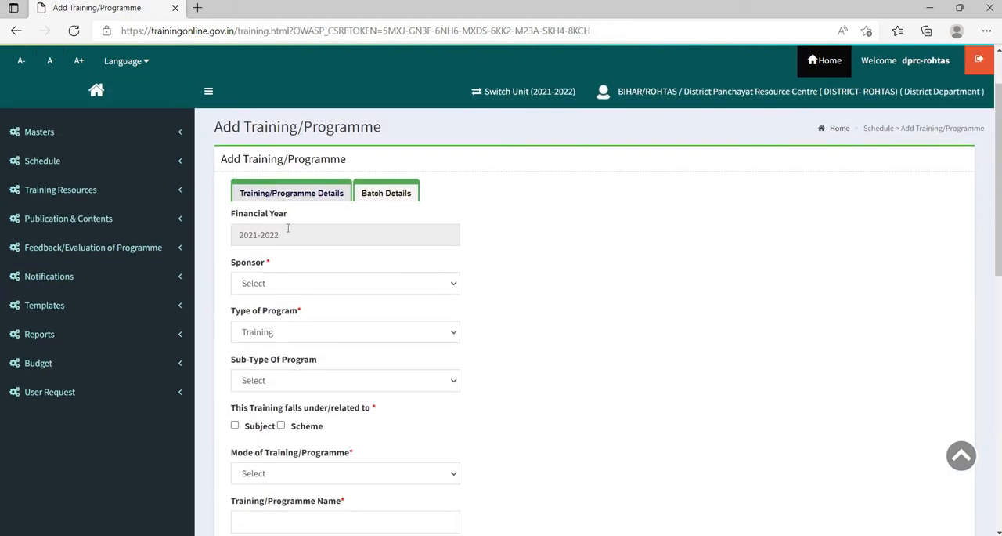
scroll(289, 235, "down", 1)
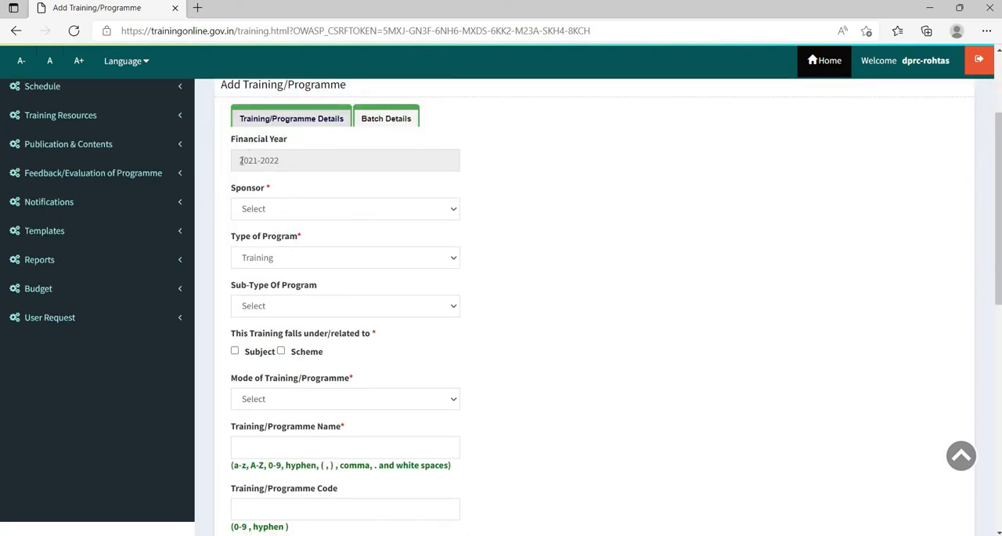
left_click_drag(241, 160, 280, 163)
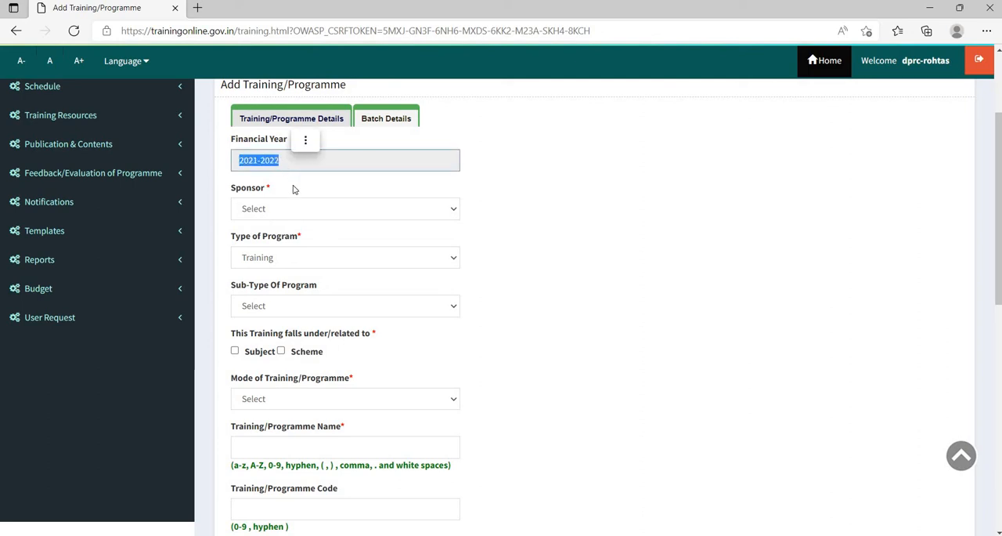
left_click(295, 188)
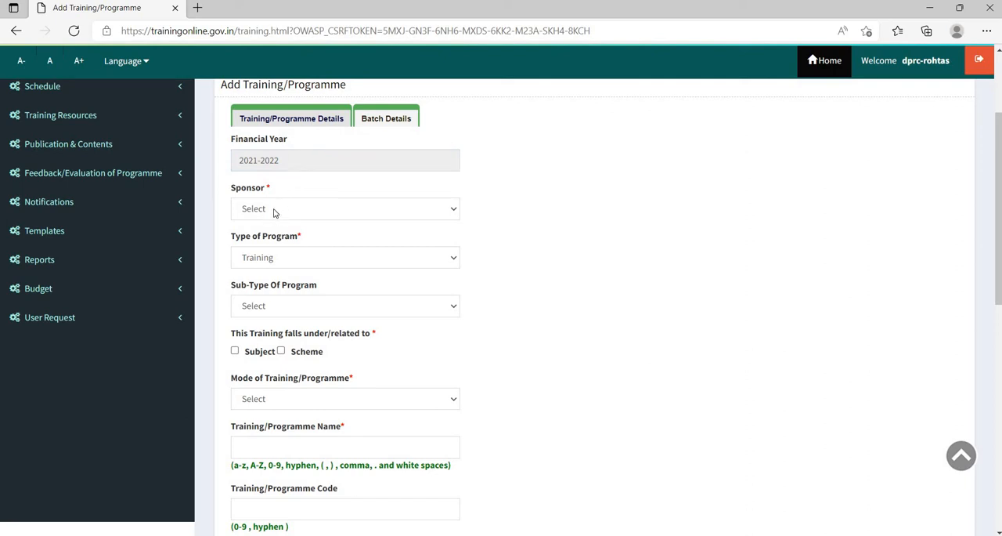
left_click(276, 209)
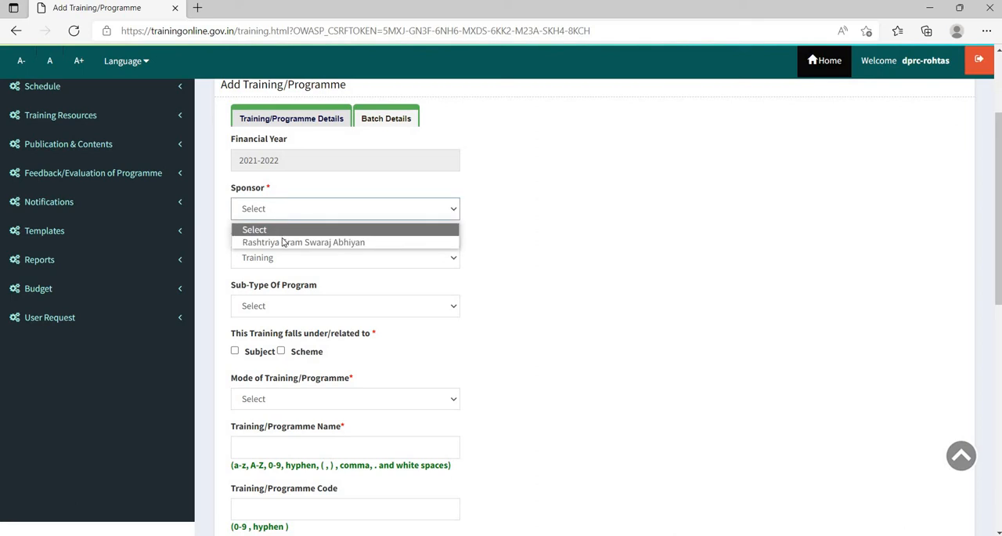
left_click(286, 244)
scroll(302, 212, "down", 1)
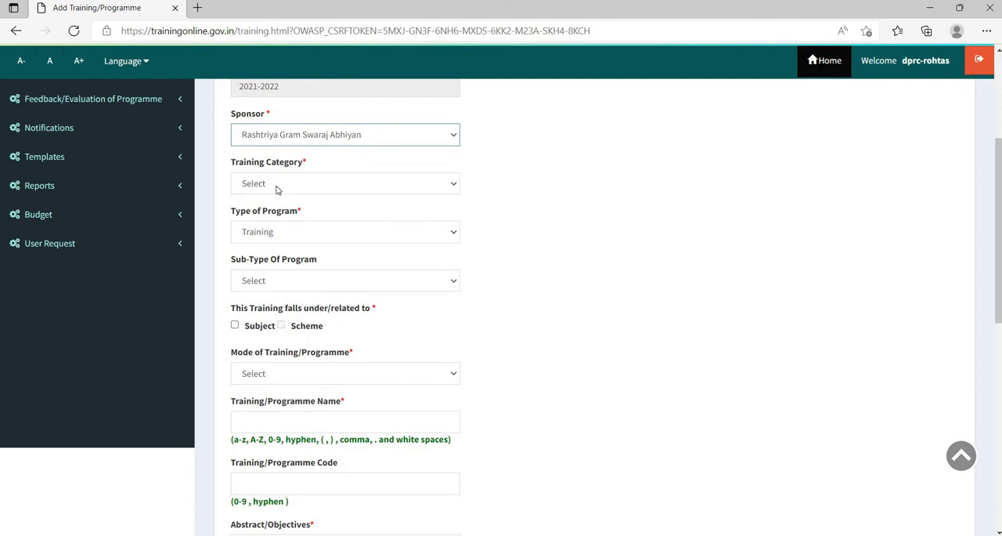
left_click(277, 189)
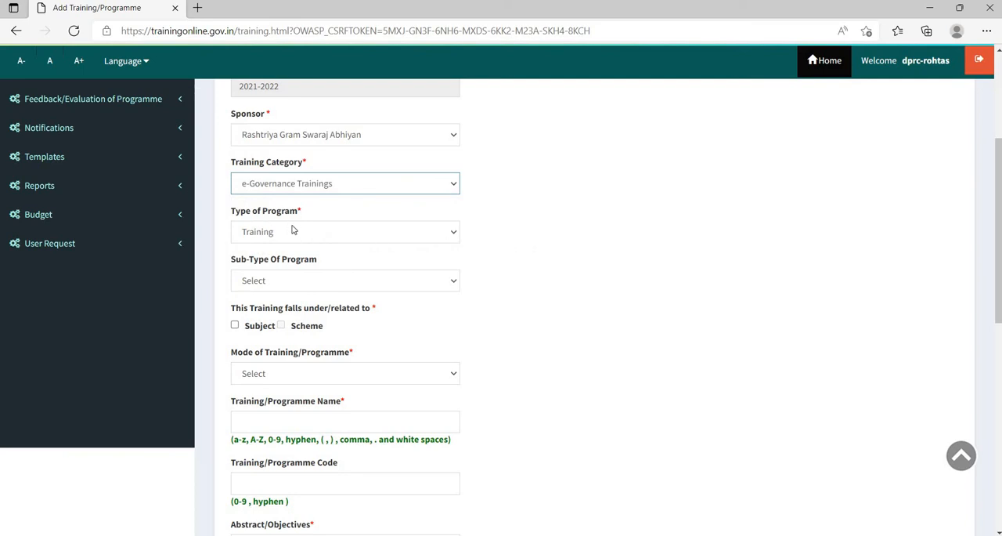
- Set the type of program to Training and its sub-type to National Panchayat Award
left_click(294, 233)
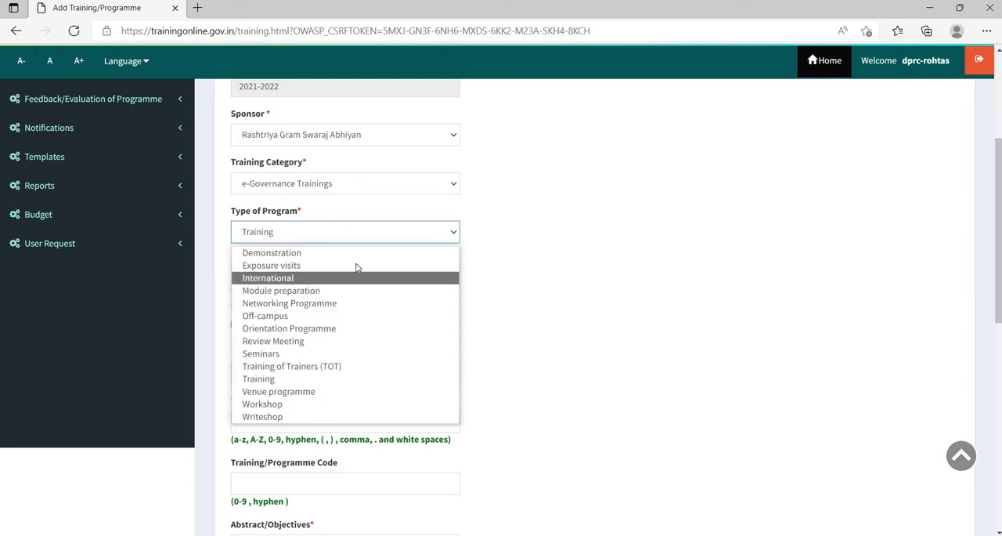
left_click(346, 379)
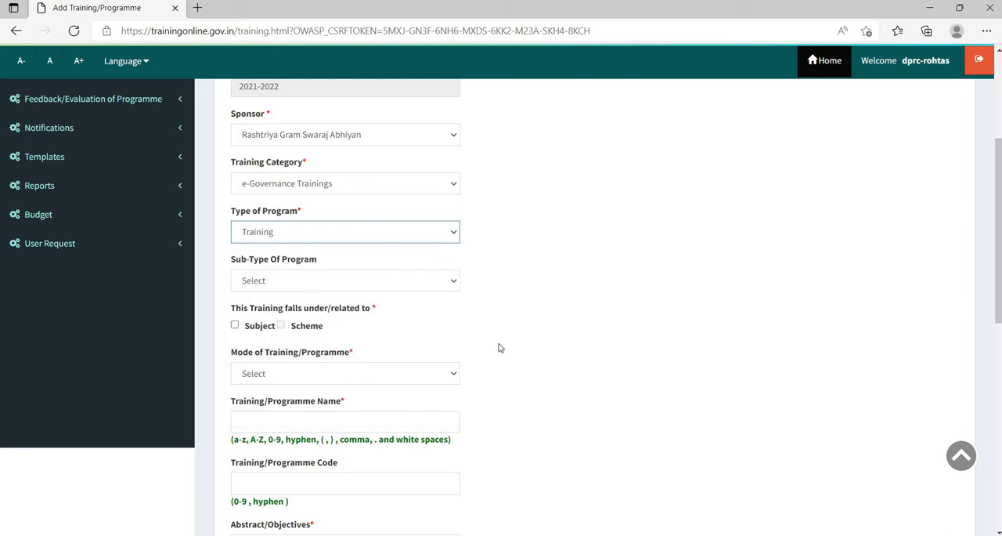
scroll(499, 347, "down", 1)
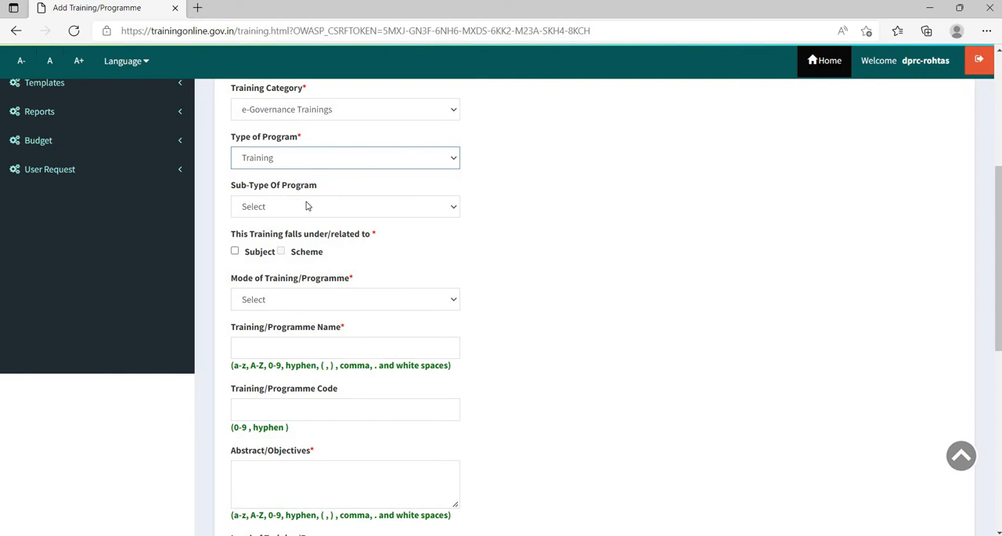
left_click(308, 206)
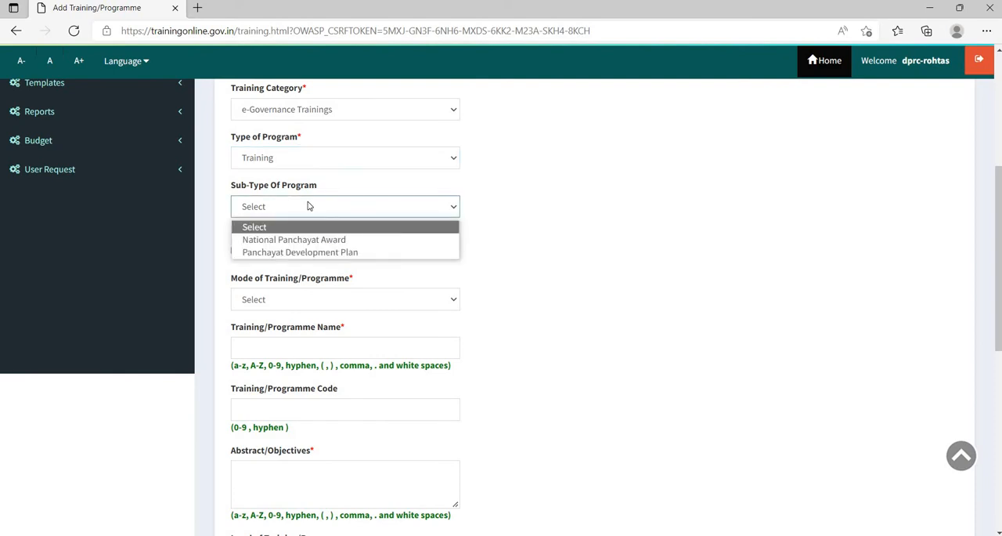
left_click(325, 240)
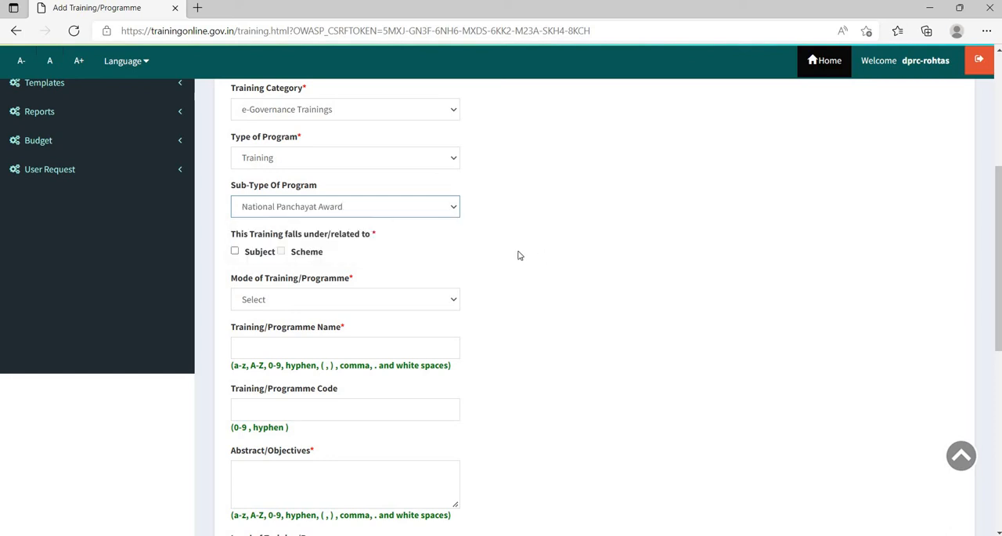
- Mark the training as subject-related and add Panchayat Award to its selected subjects
scroll(520, 253, "down", 1)
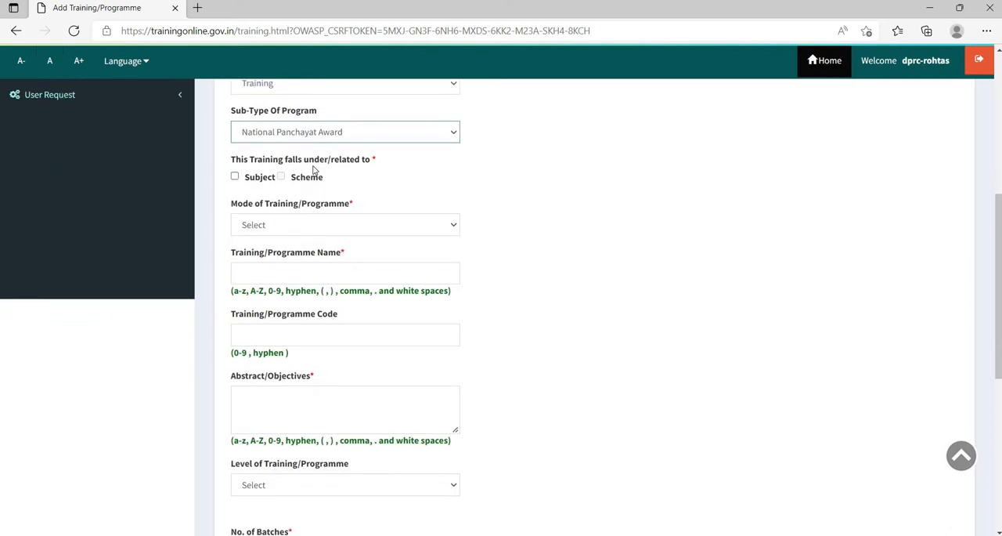
left_click(235, 178)
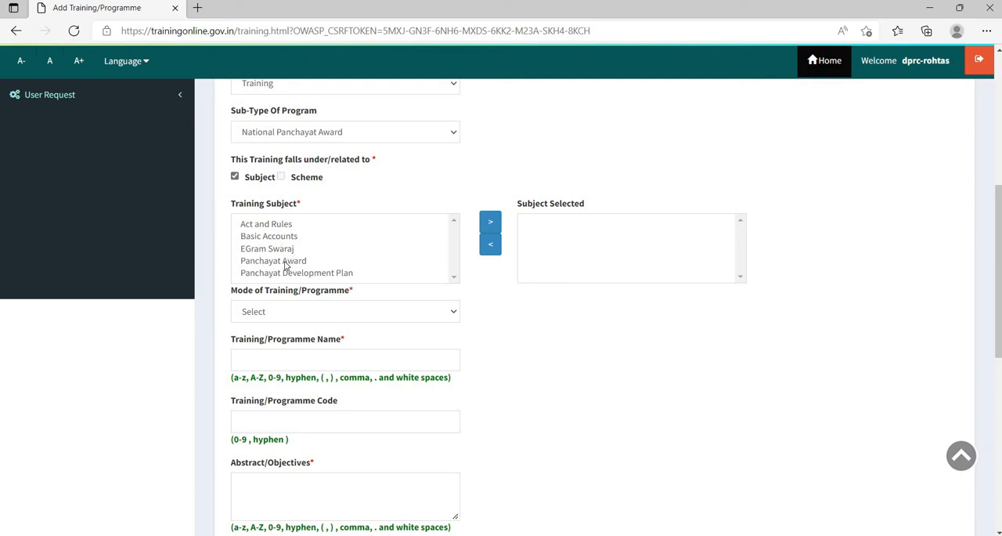
left_click(316, 260)
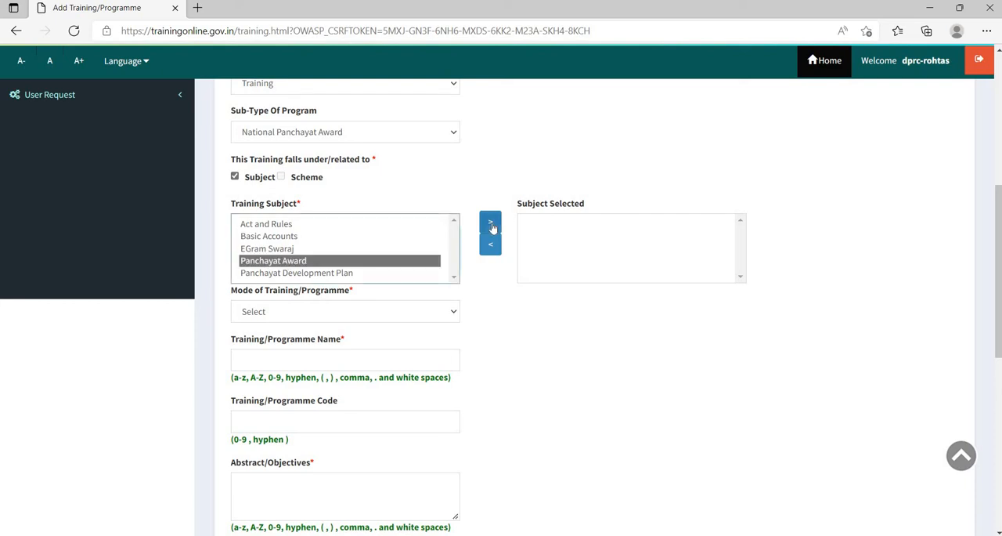
left_click(491, 225)
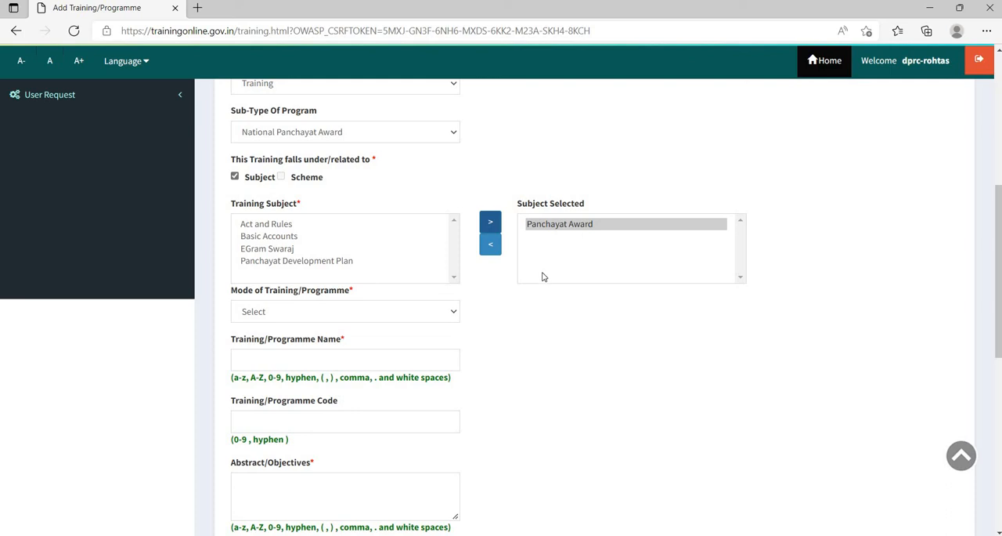
- Set the mode of training to Face to Face
scroll(536, 302, "down", 1)
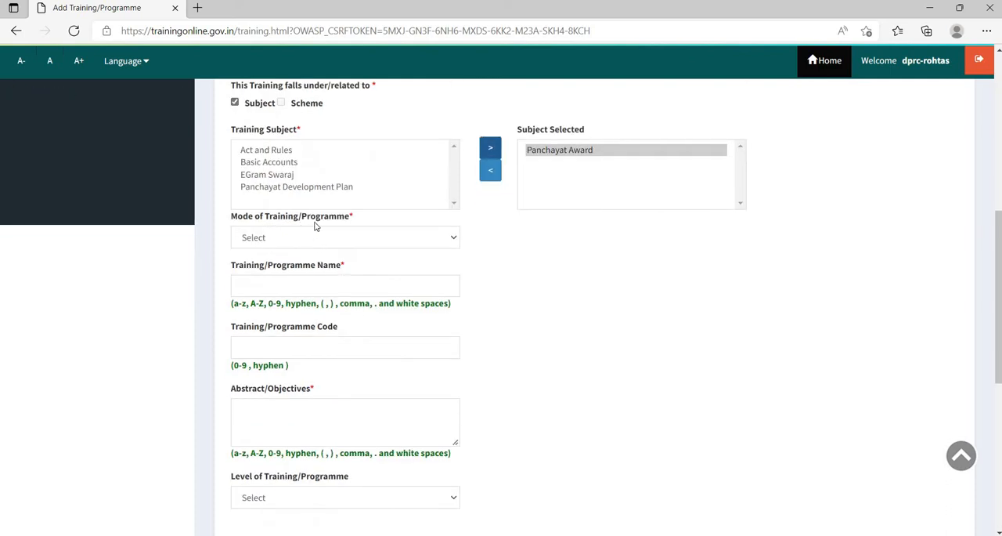
left_click(348, 243)
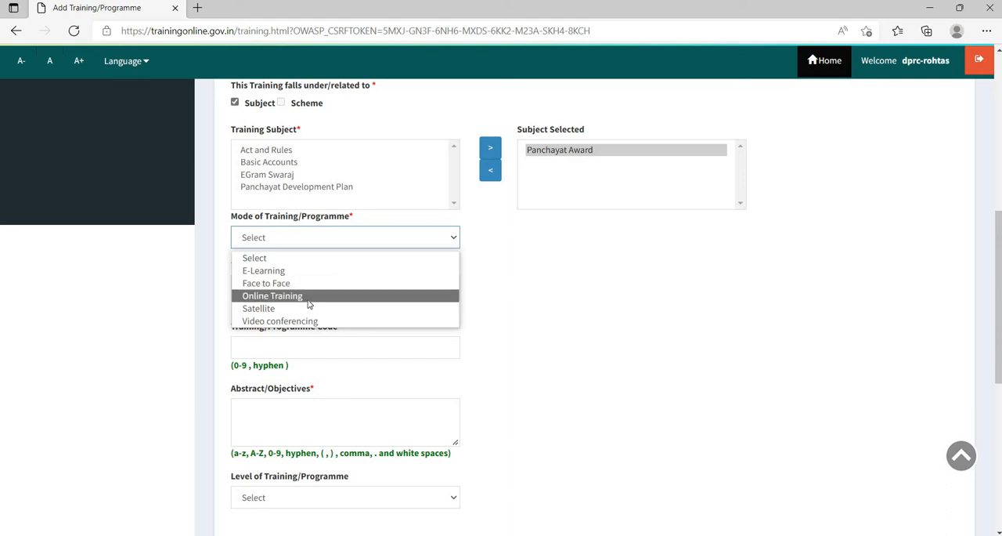
key("Up")
key("Return")
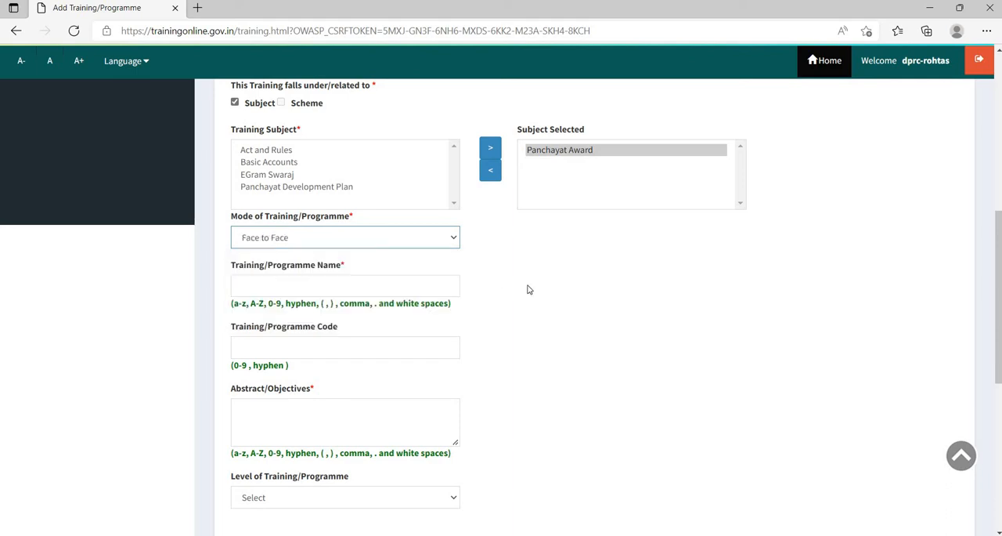
- Enter trainingOnNationalPanchayatAward as the training/programme name
scroll(248, 213, "down", 1)
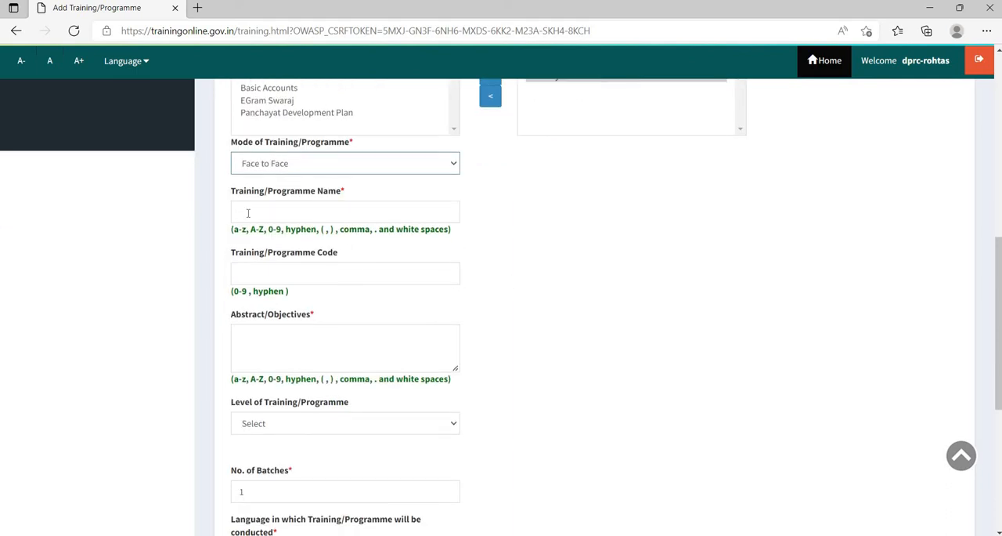
left_click(247, 213)
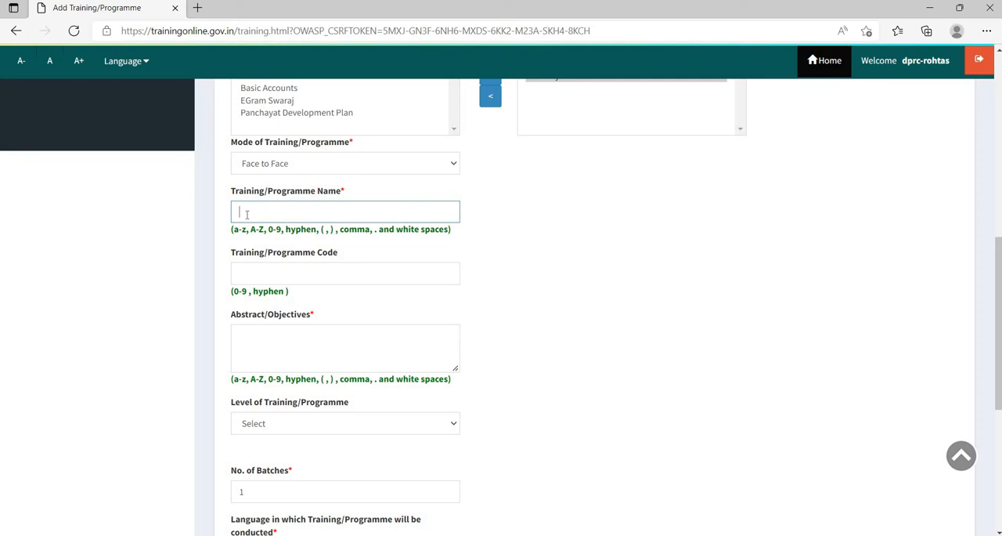
type("trainingOnNationsl")
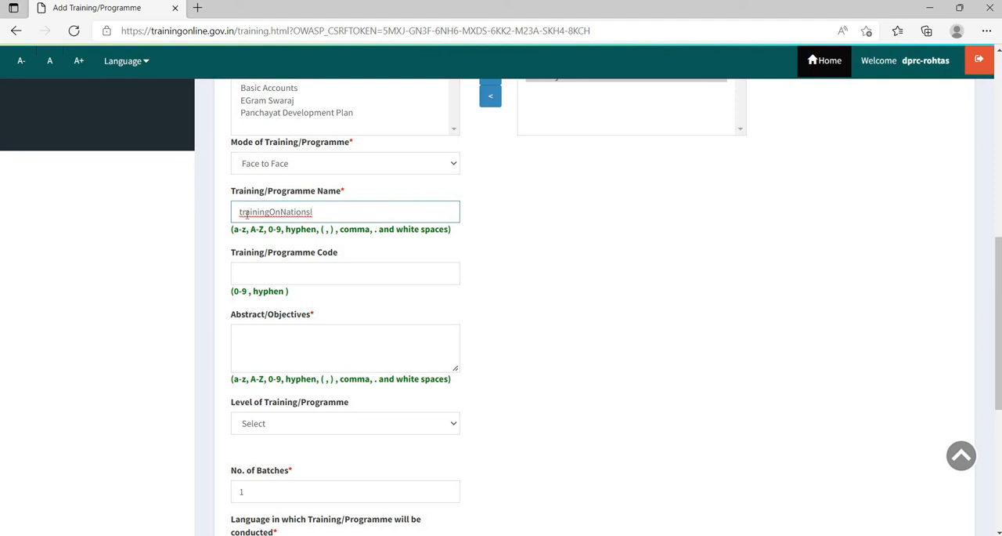
key("BackSpace")
key("BackSpace")
type("alPanchayatAward")
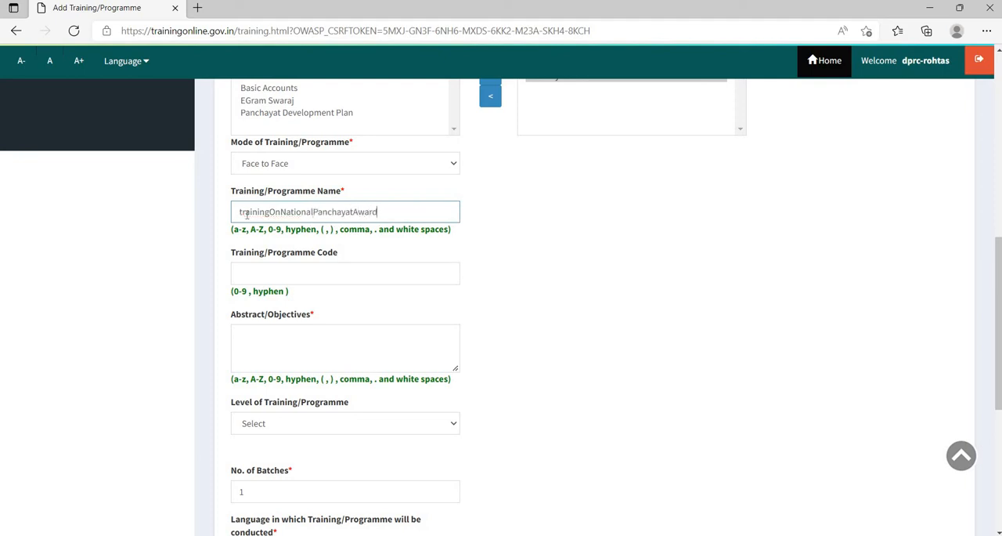
- Leave the programme code empty and enter itsaimistostrengthentheskillofpanchayatnomination as the training's abstract/objectives
left_click(278, 272)
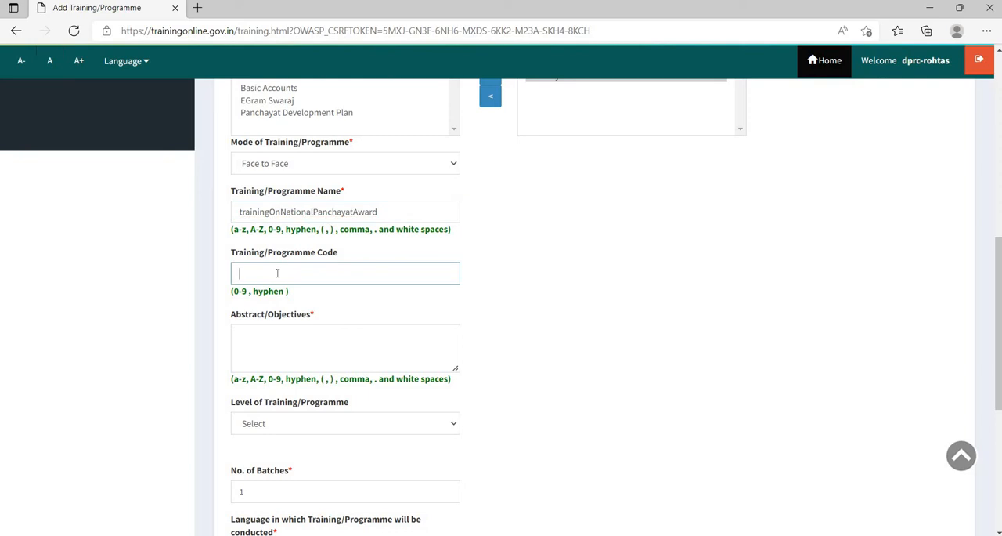
scroll(280, 267, "down", 1)
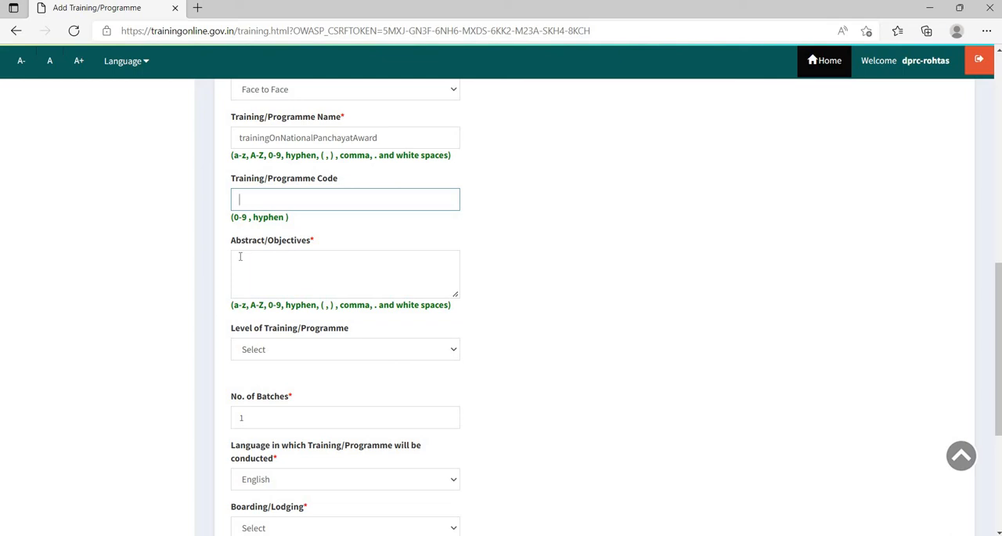
left_click(250, 267)
type("itsai")
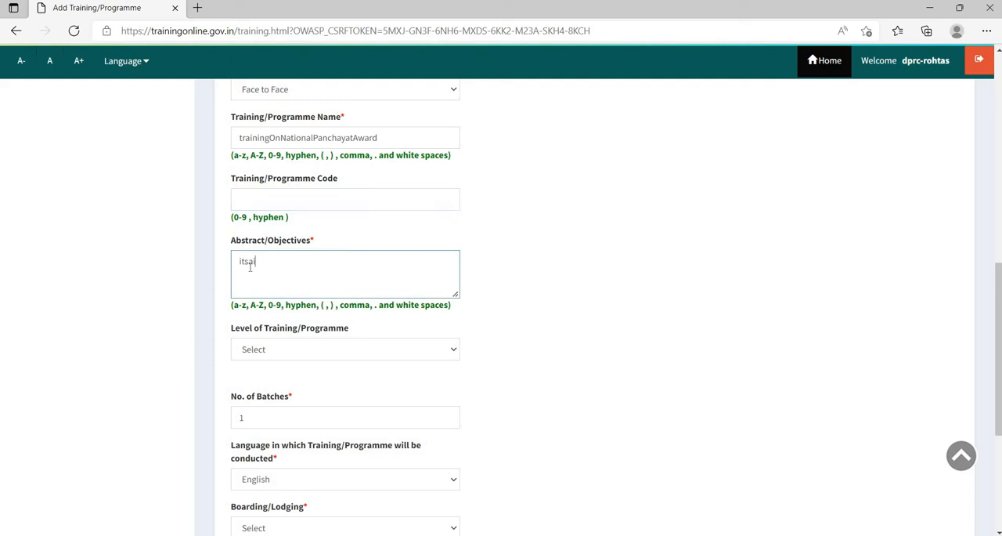
type("mistostrengthen")
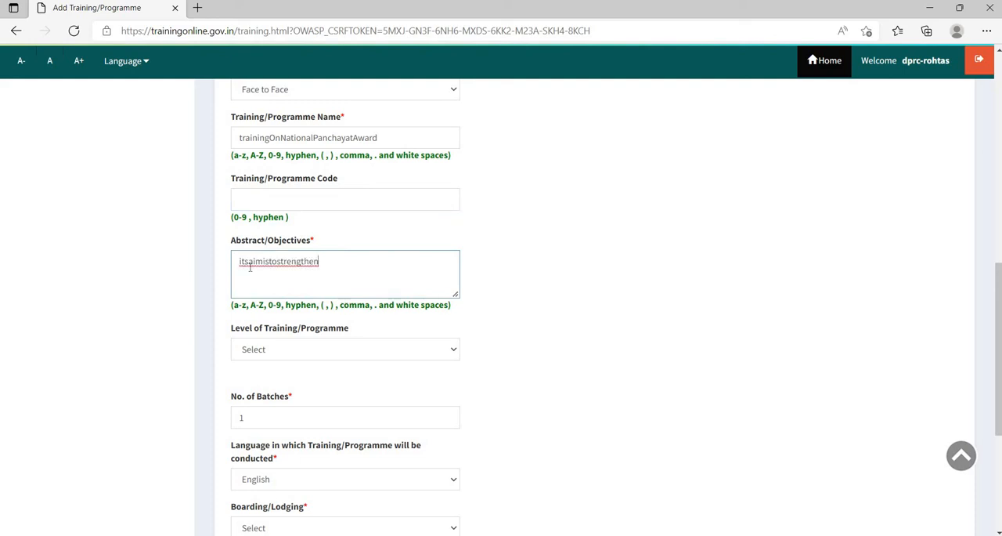
type("theskillofpanchayat")
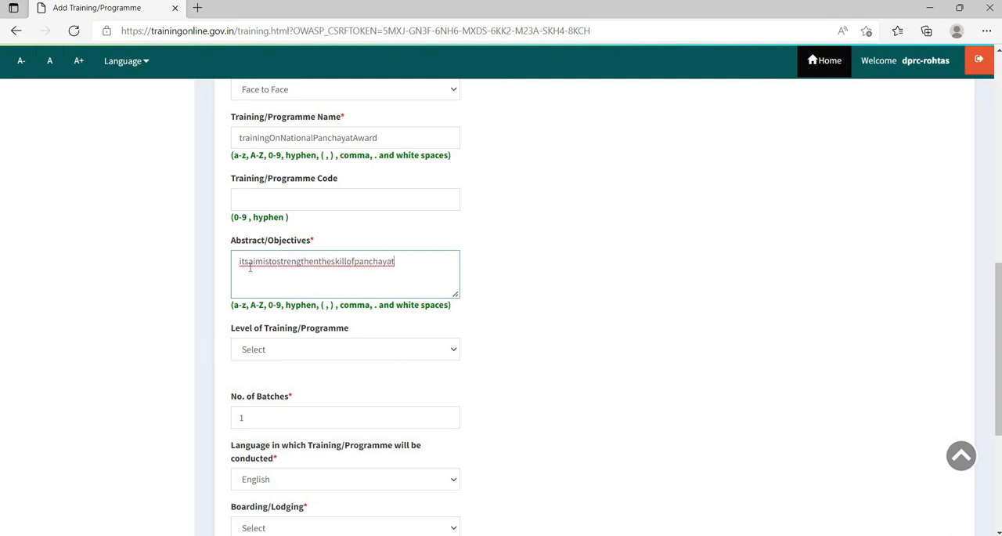
type("no")
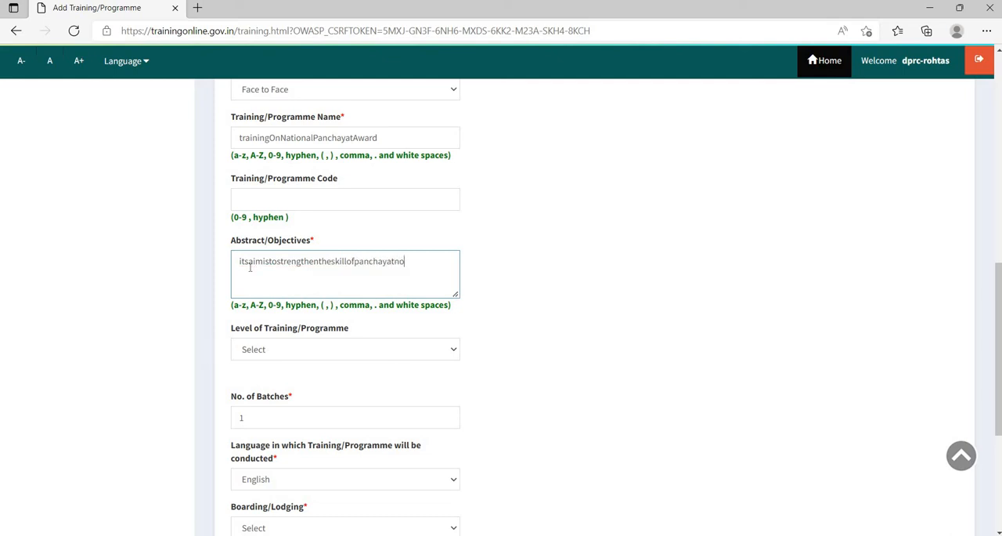
type("mination")
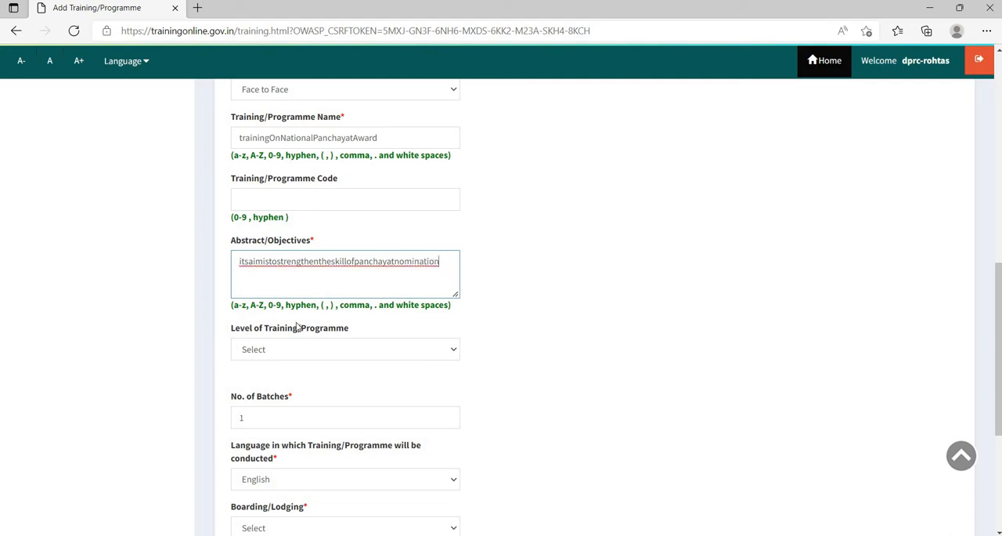
- Set the level of the training to Basic
scroll(294, 313, "down", 1)
scroll(286, 284, "down", 1)
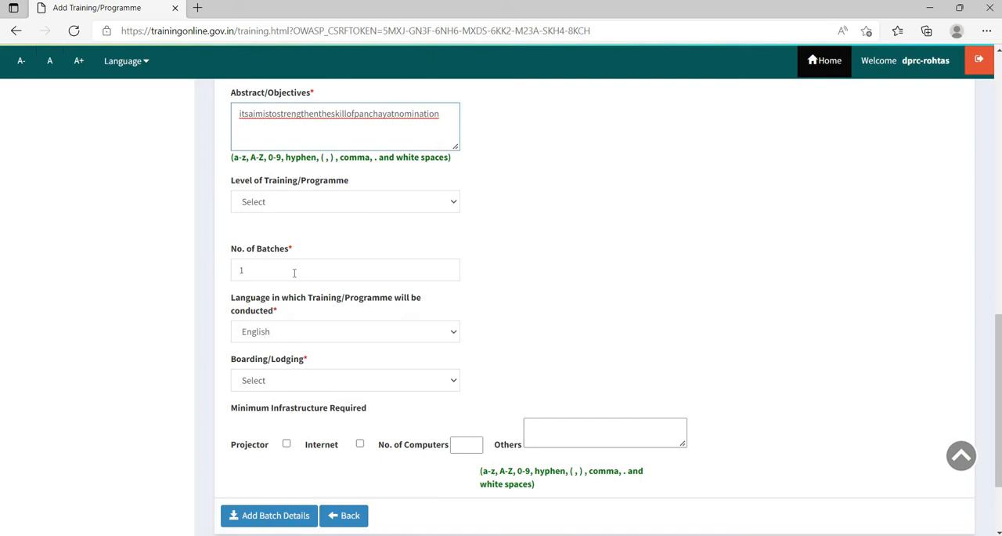
left_click(330, 201)
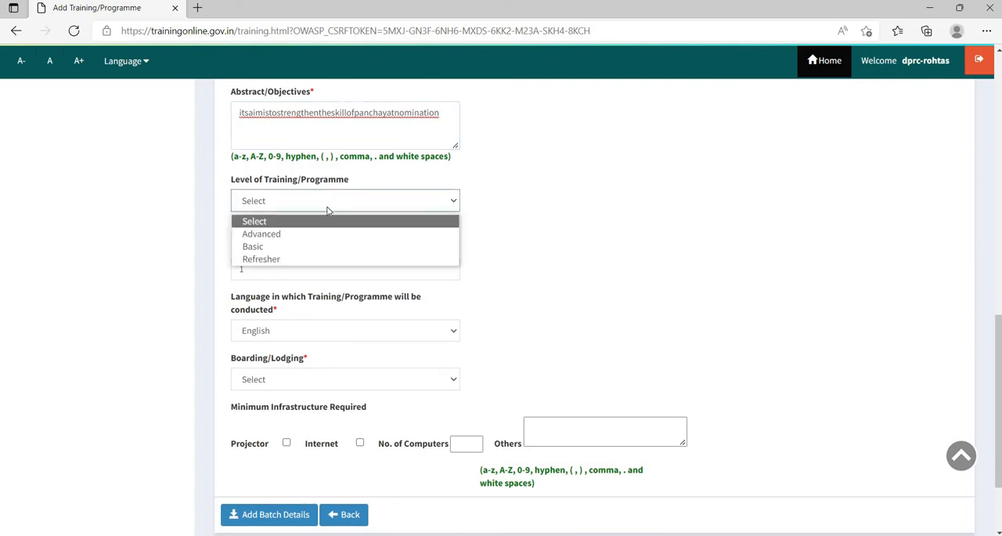
left_click(328, 247)
- Review the training details entered so far and the remaining batch, language, boarding/lodging and infrastructure fields
scroll(361, 235, "down", 1)
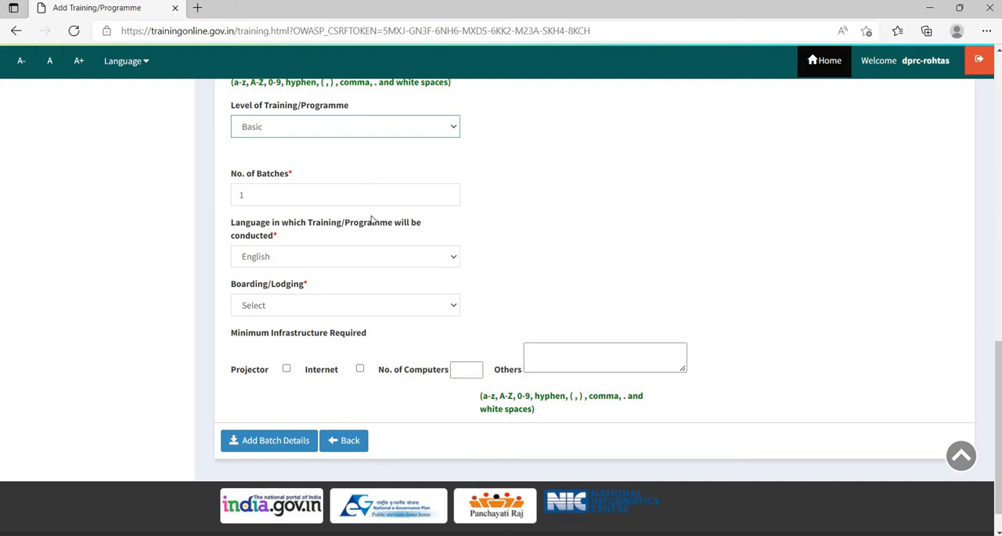
scroll(372, 249, "up", 5)
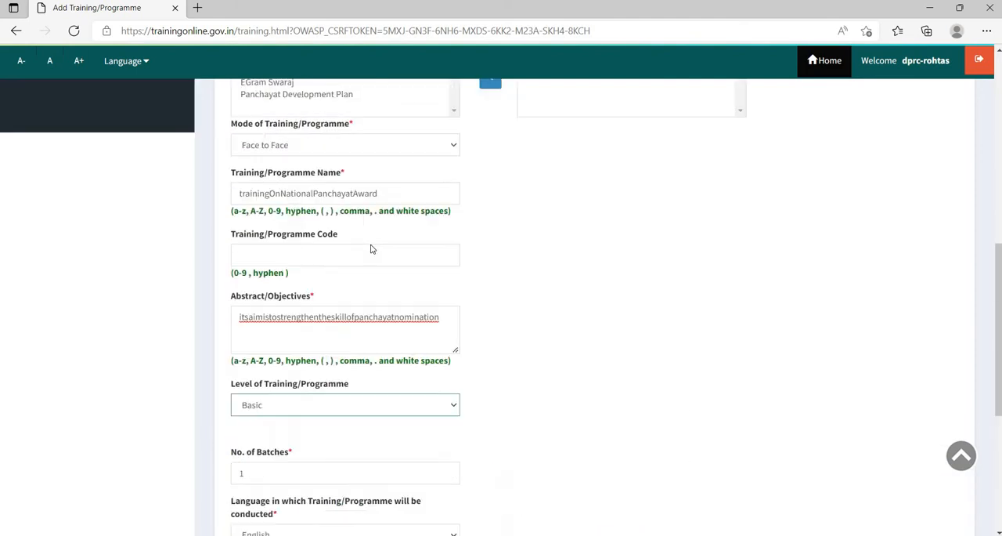
scroll(303, 259, "up", 2)
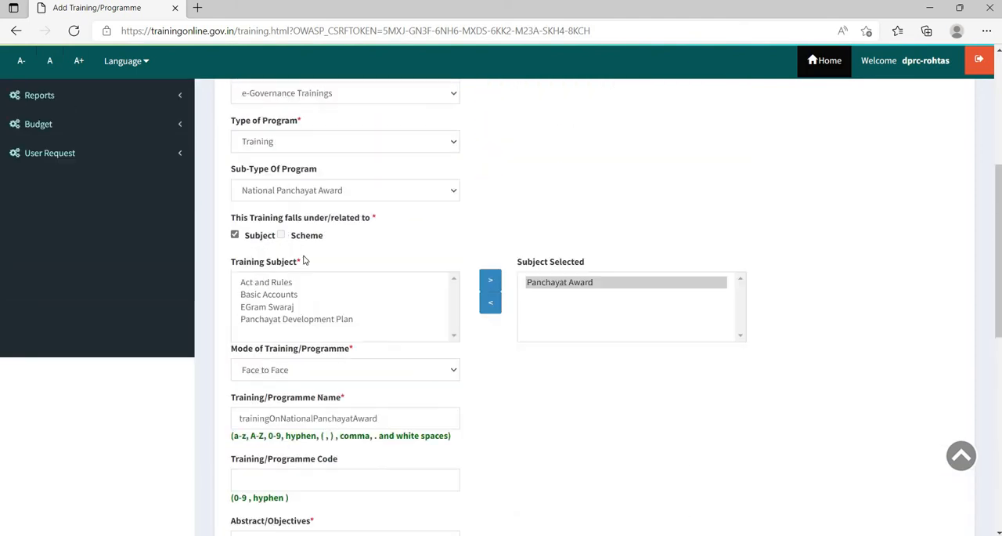
scroll(304, 257, "down", 5)
scroll(303, 255, "down", 3)
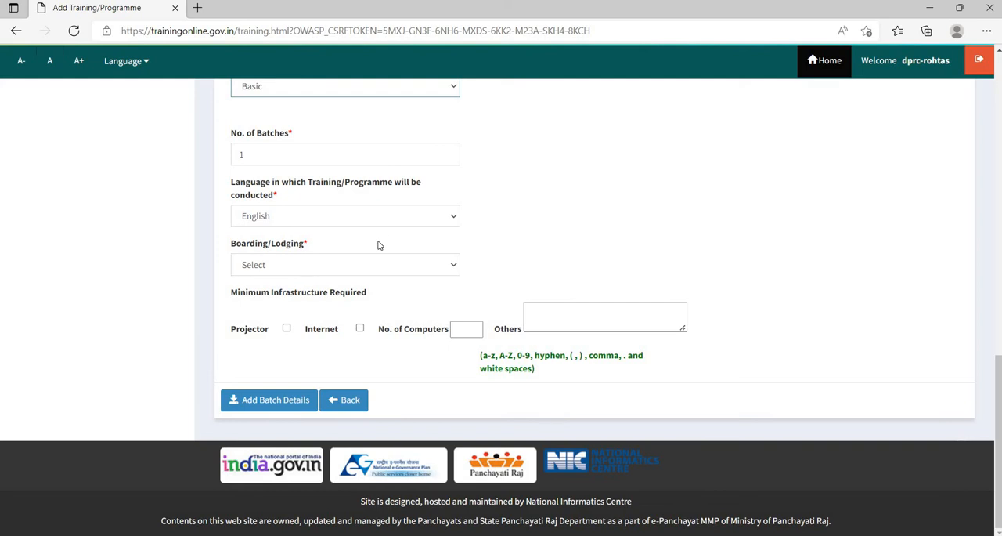
scroll(379, 245, "up", 7)
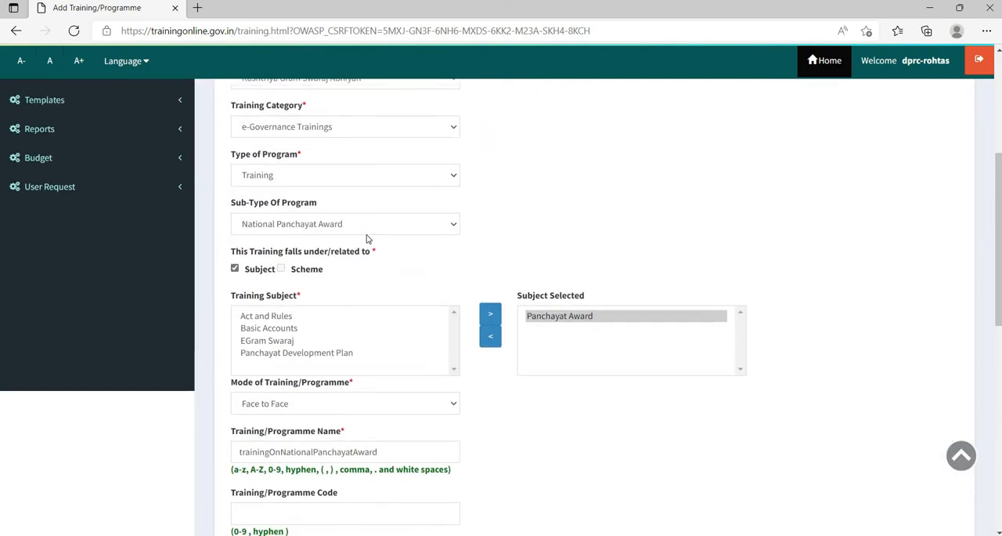
scroll(366, 238, "up", 5)
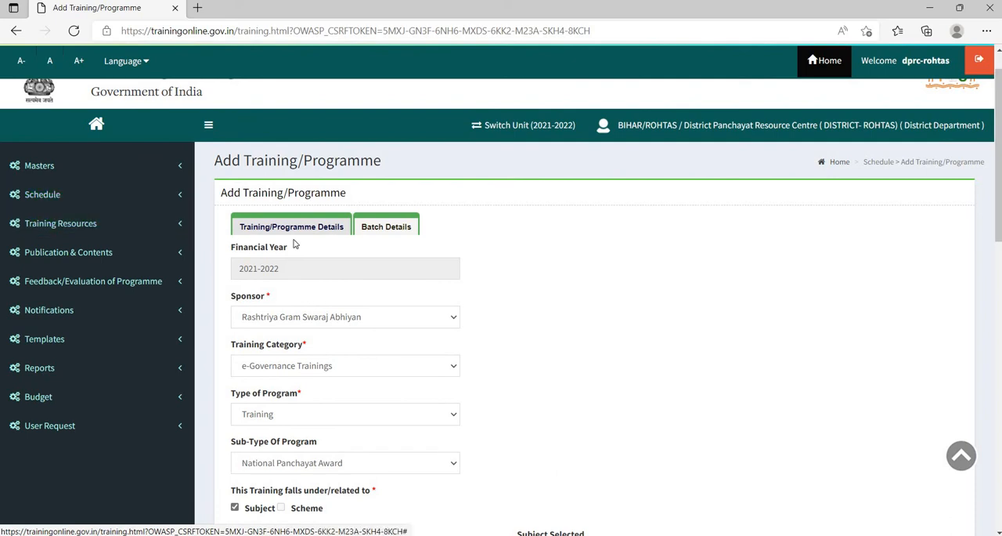
scroll(294, 245, "down", 4)
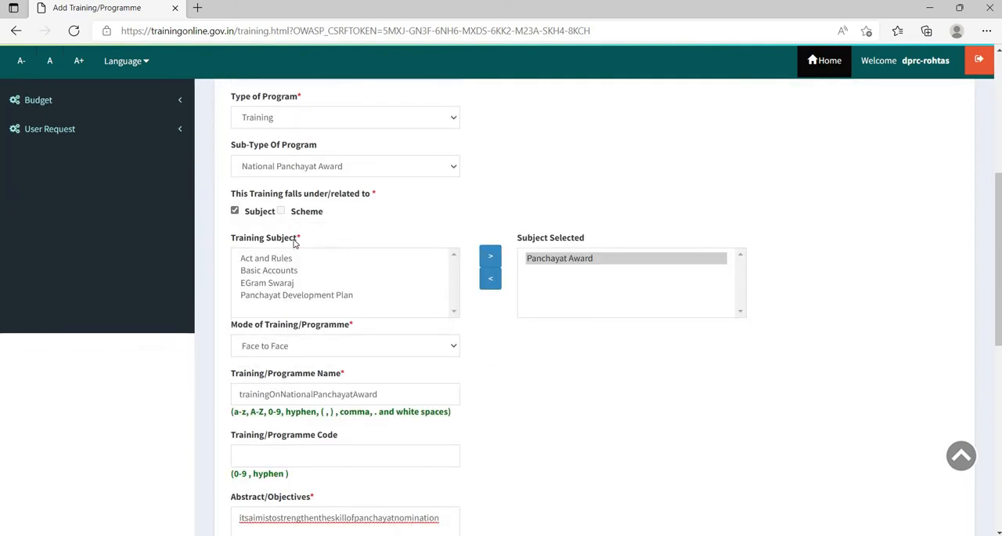
scroll(295, 243, "down", 5)
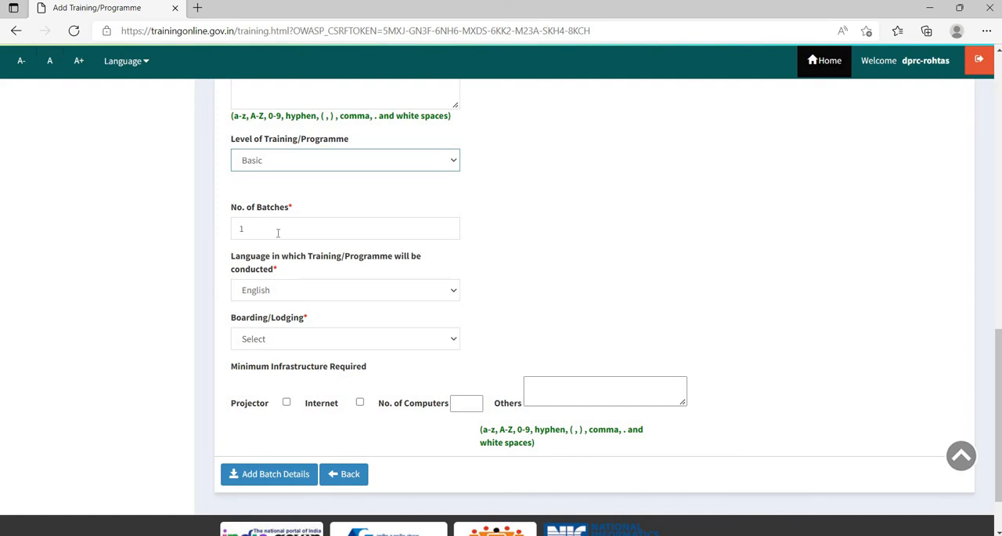
scroll(278, 233, "up", 15)
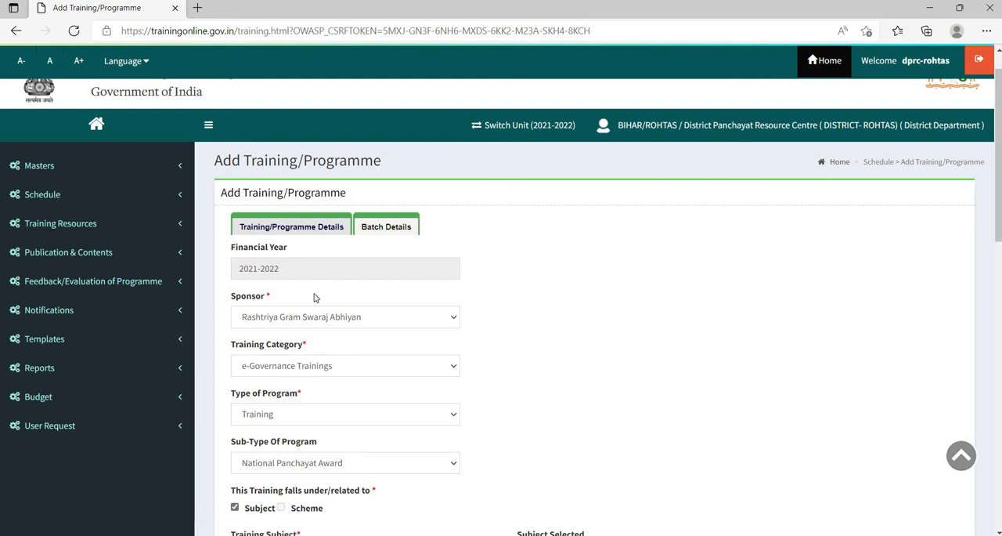
scroll(315, 297, "down", 3)
scroll(315, 297, "down", 5)
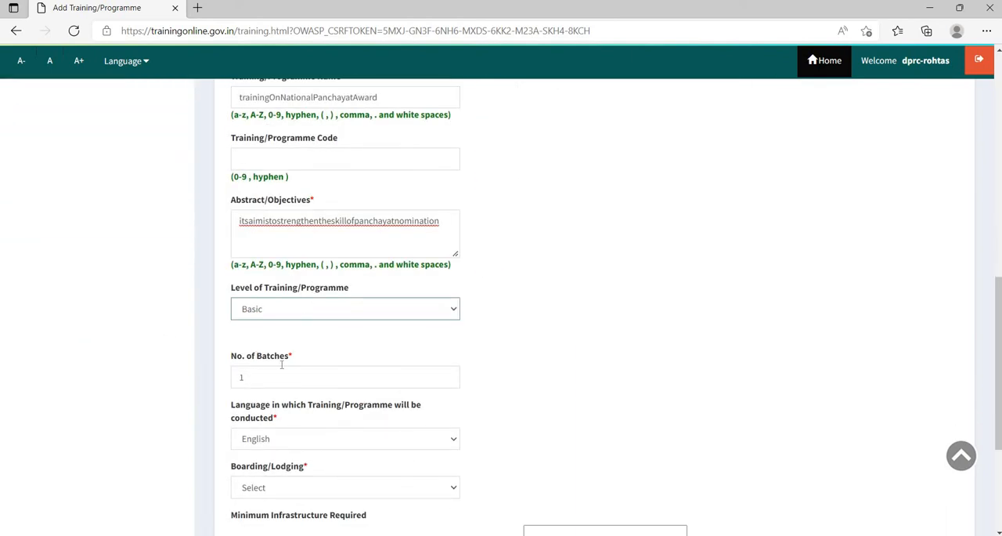
- Set boarding/lodging to Not Applicable and require a projector, internet and 1 computer as minimum infrastructure
scroll(314, 354, "down", 3)
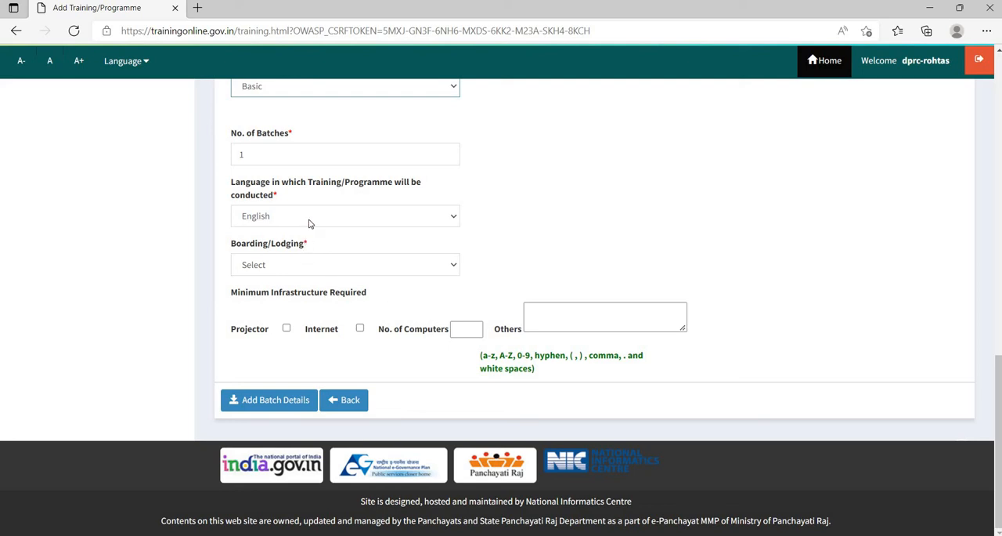
left_click(274, 271)
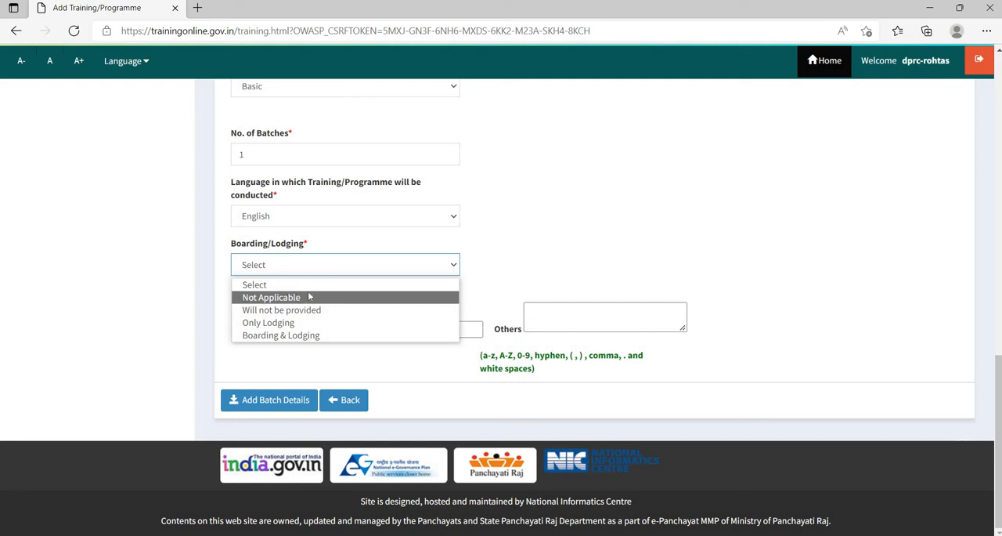
left_click(291, 298)
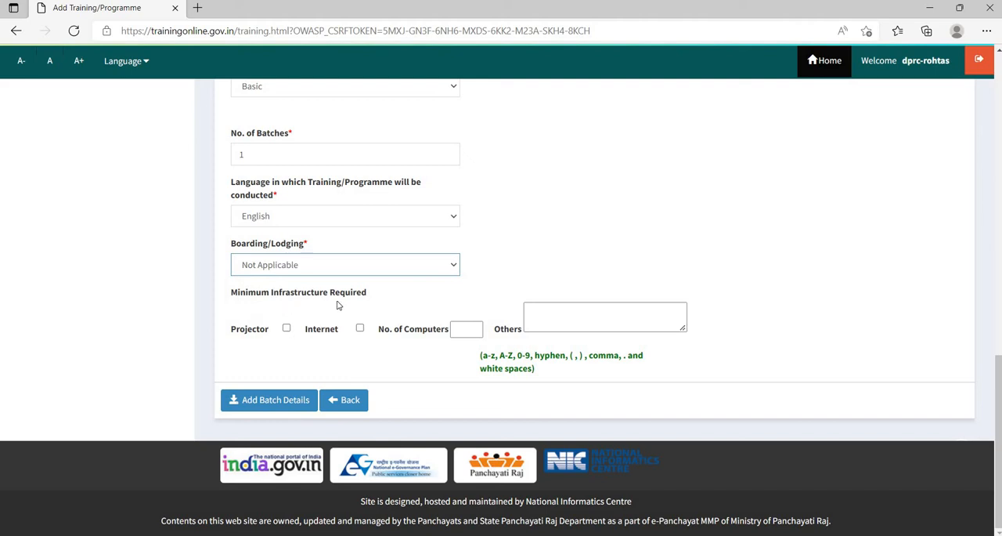
left_click(287, 328)
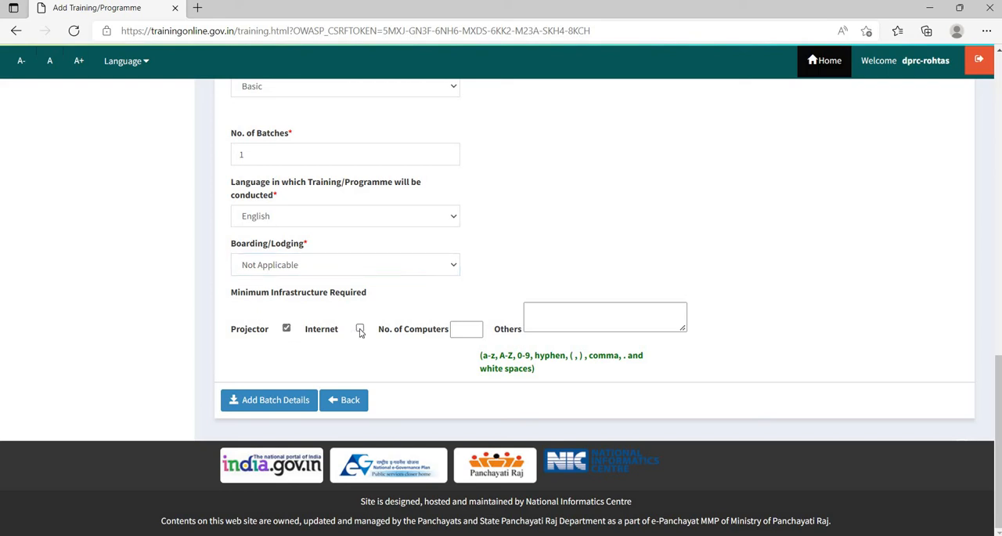
left_click(359, 328)
left_click(462, 329)
type("1")
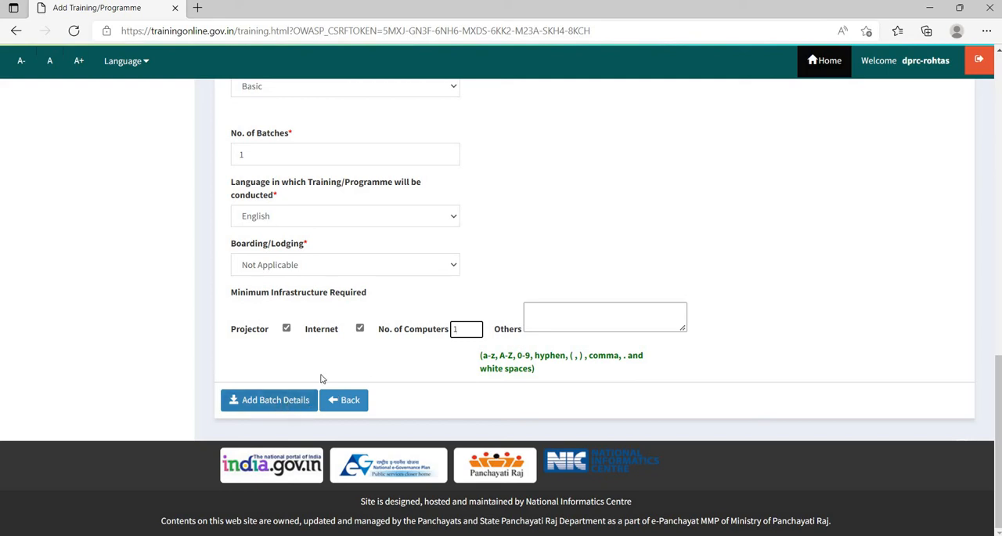
- Go to Manage Training/Programme in the schedule section and retrieve the trainings for the financial year 2021-2022
scroll(553, 263, "up", 4)
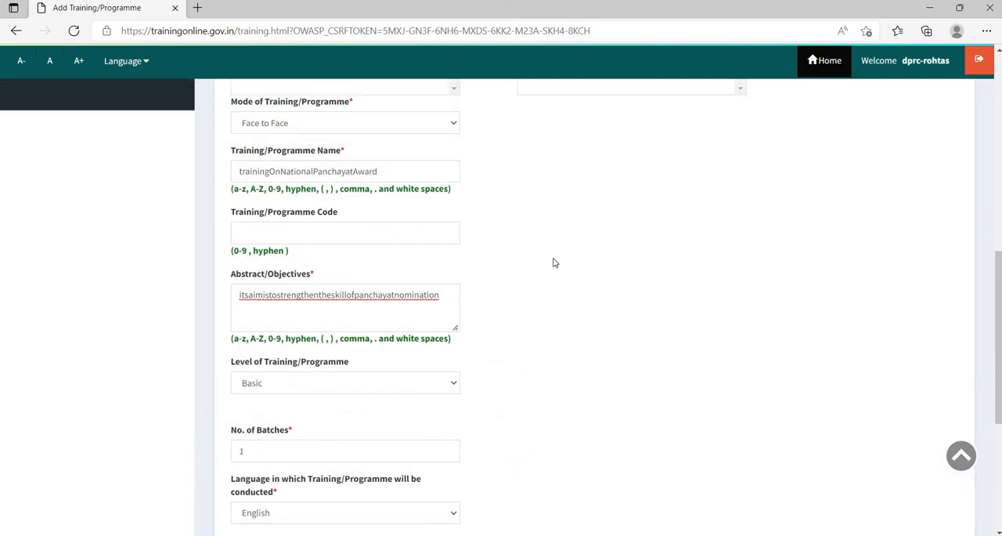
scroll(553, 262, "up", 3)
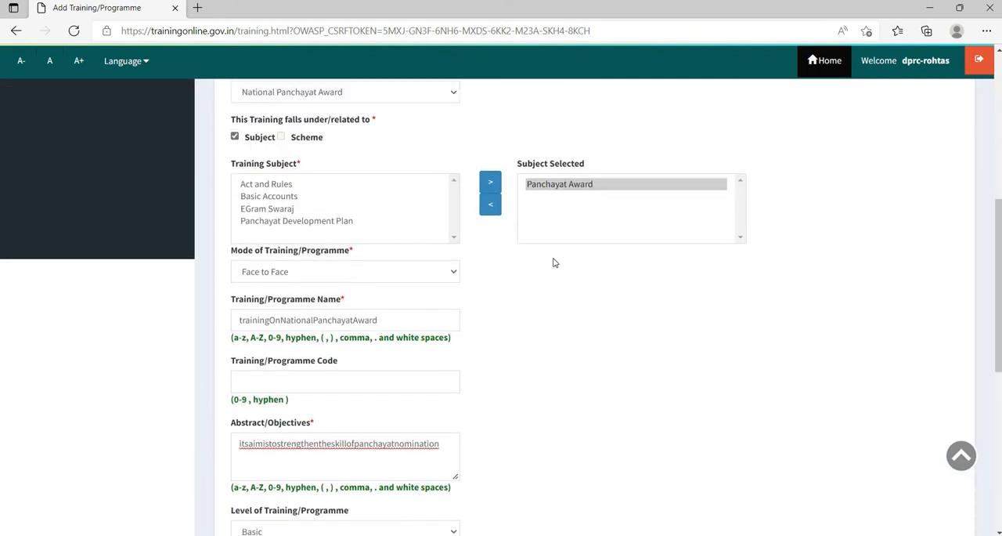
scroll(553, 263, "up", 1)
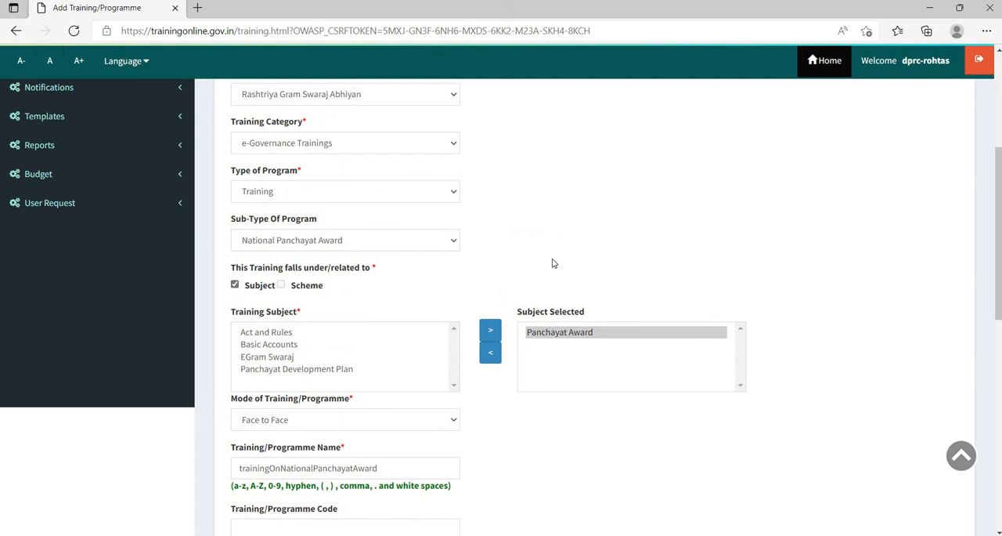
scroll(552, 263, "up", 3)
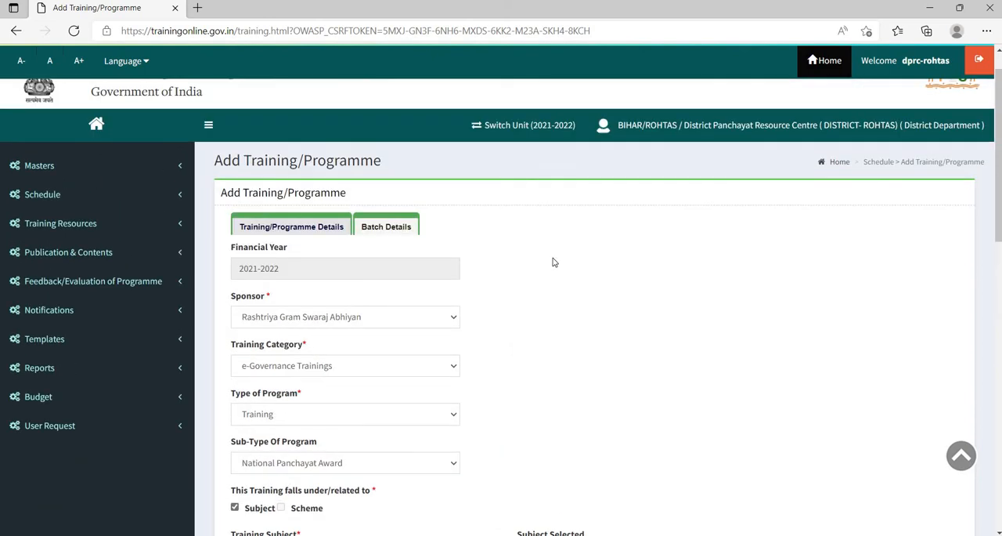
left_click(58, 195)
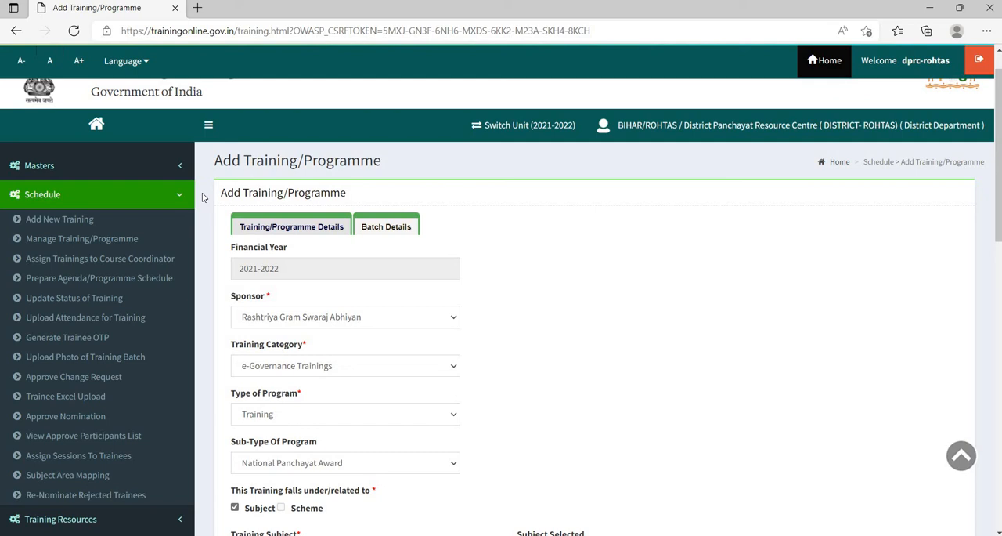
left_click(87, 238)
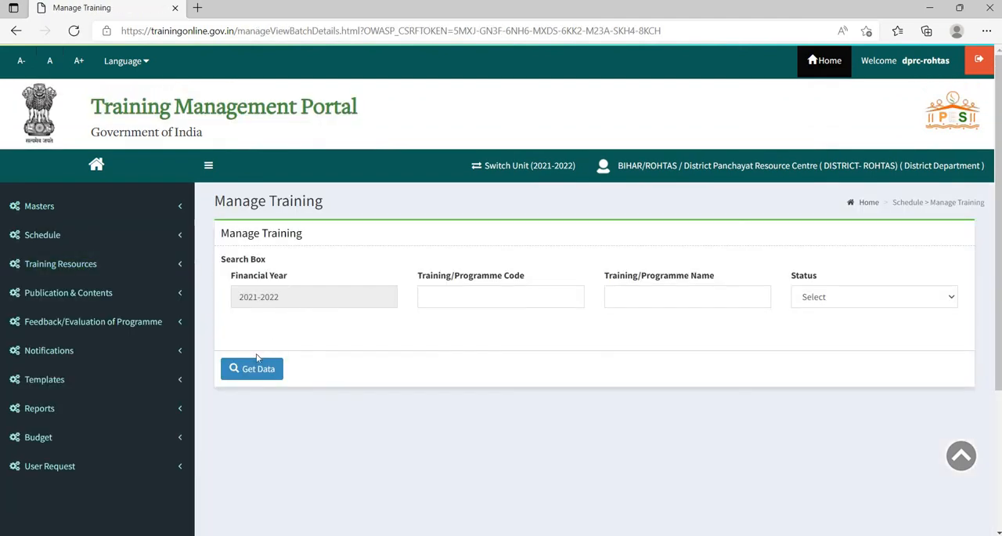
left_click(256, 373)
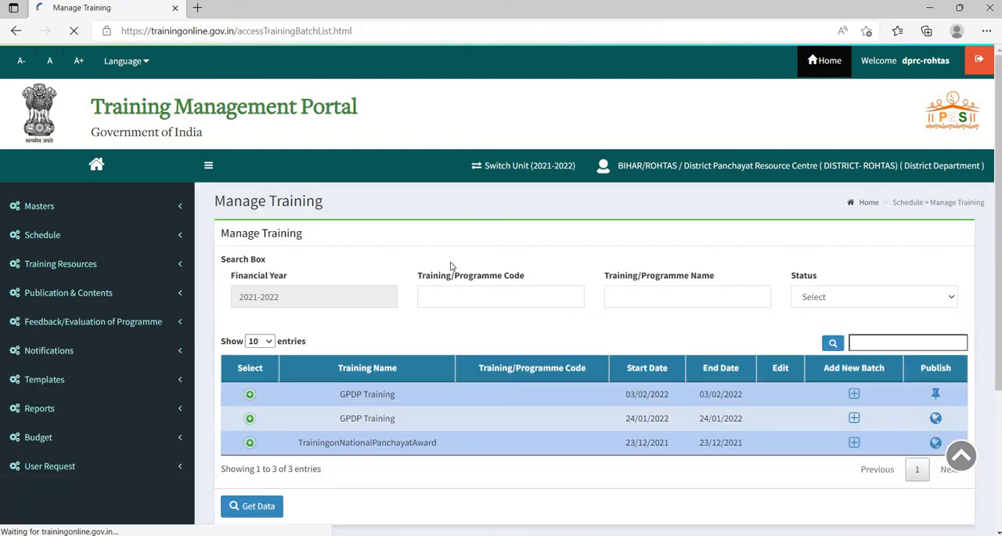
- Examine the batch details and statuses of TrainingonNationalPanchayatAward and the GPDP Training starting 03/02/2022
scroll(380, 348, "down", 2)
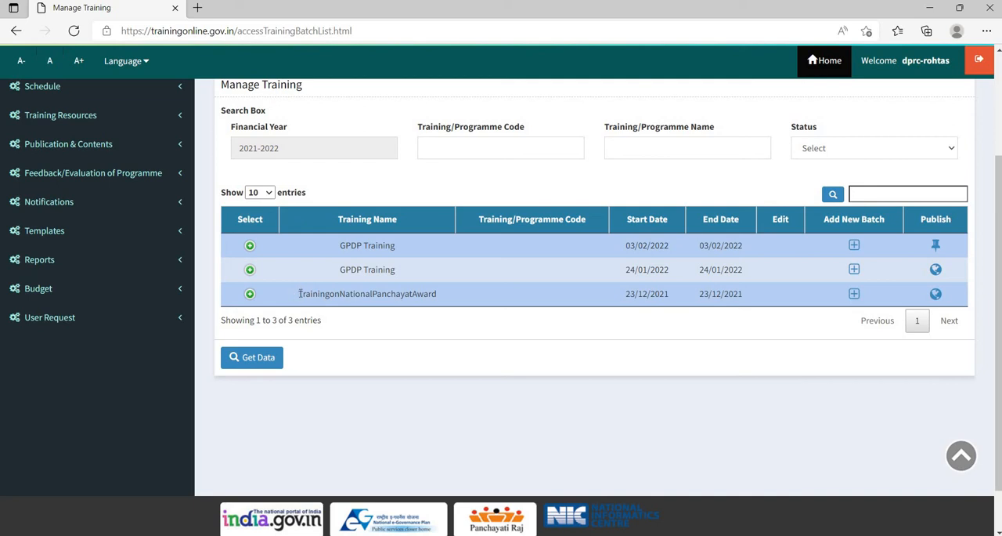
left_click_drag(301, 293, 459, 306)
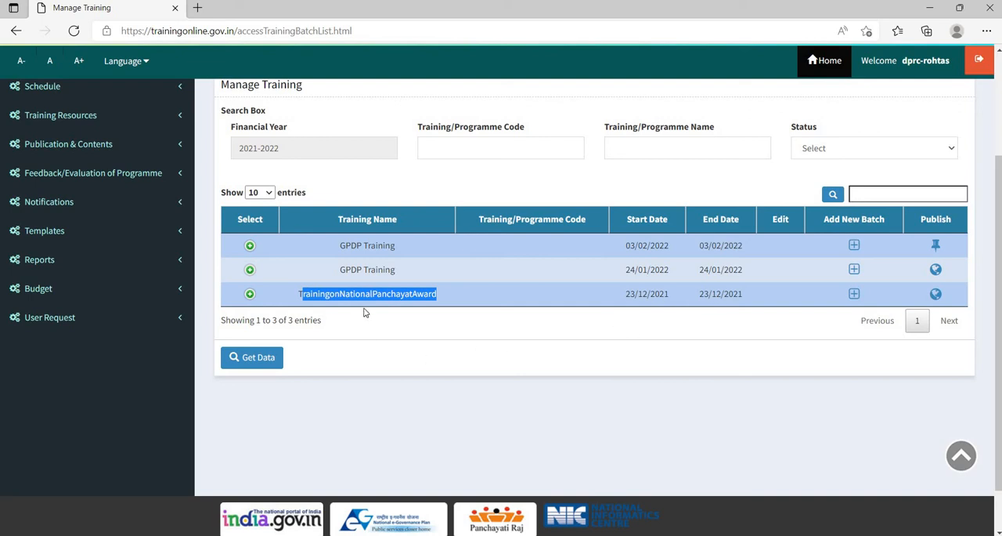
left_click(250, 295)
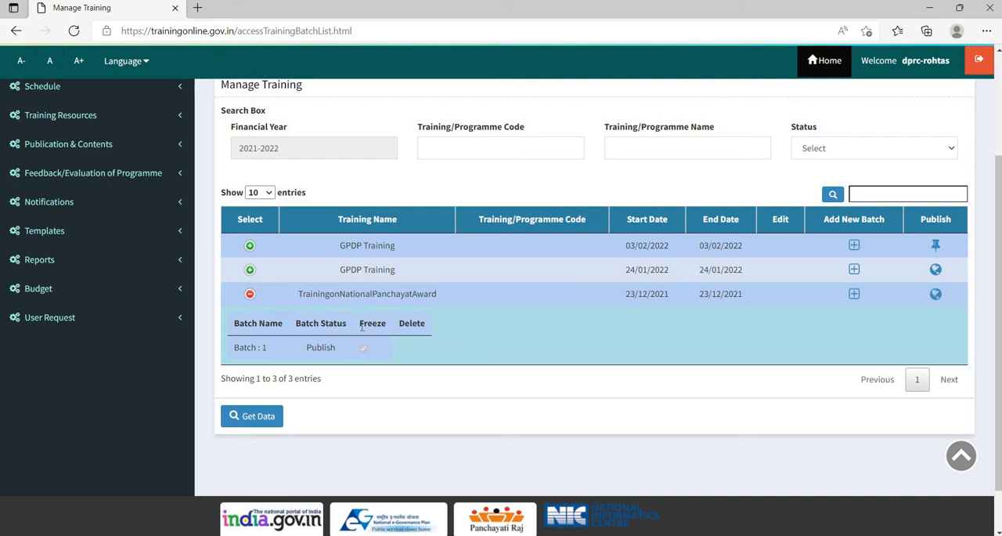
left_click(250, 247)
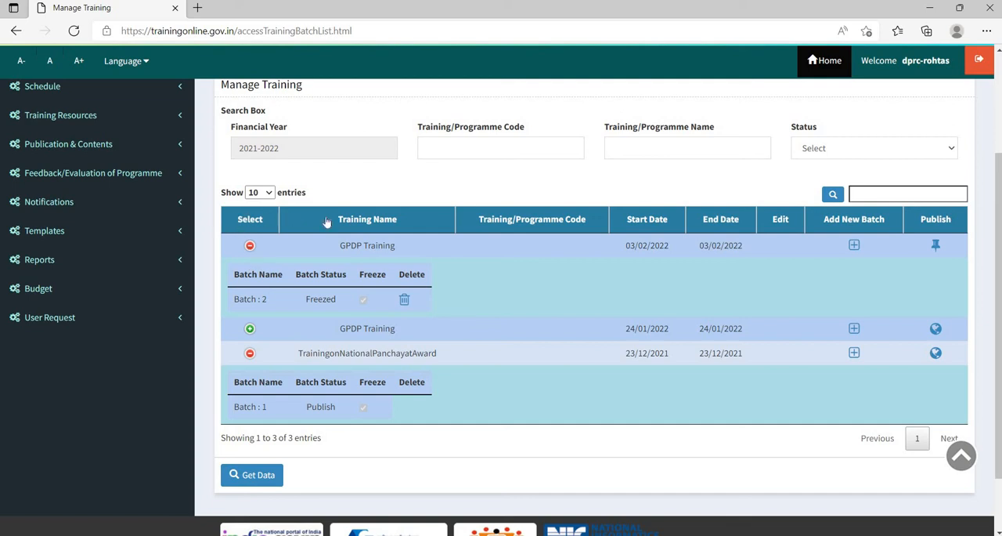
left_click(251, 248)
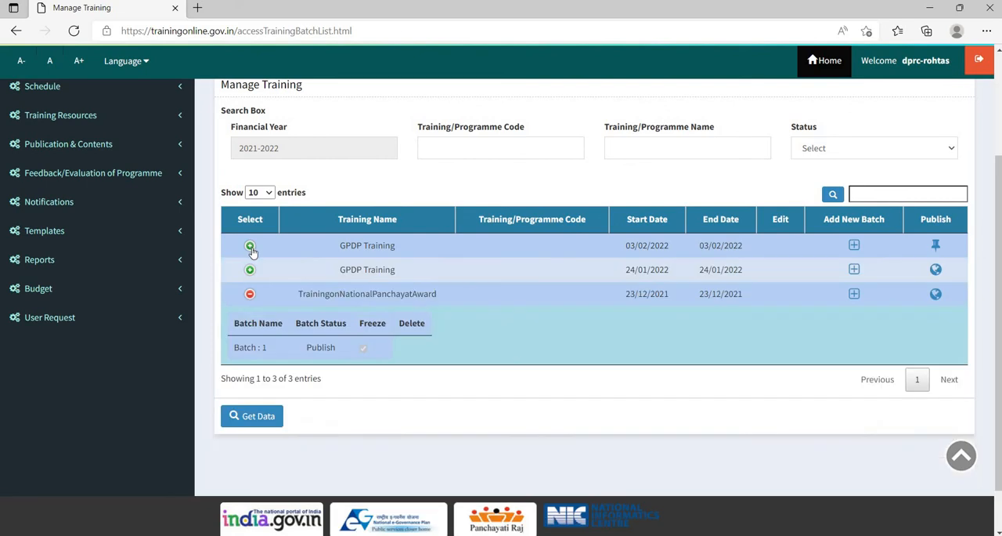
left_click(251, 247)
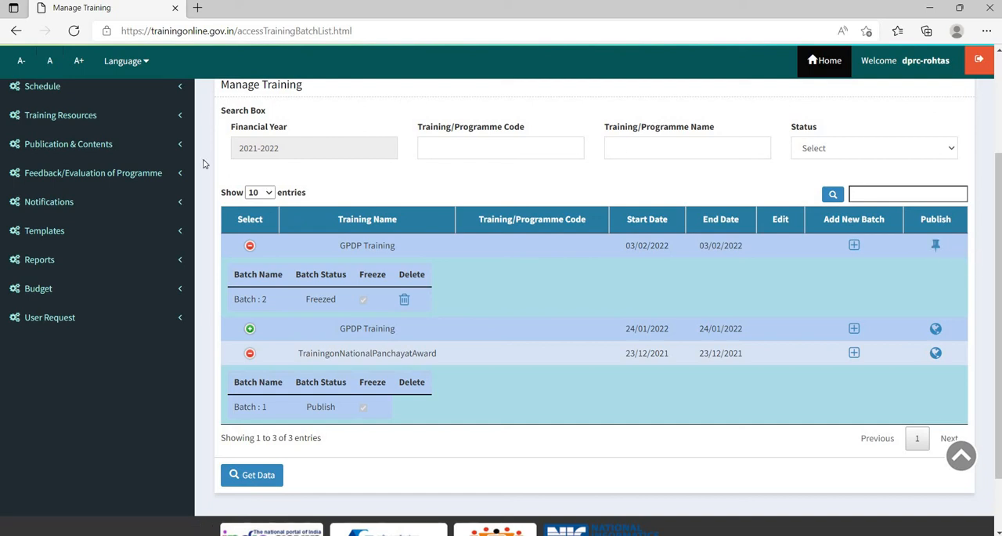
left_click(252, 247)
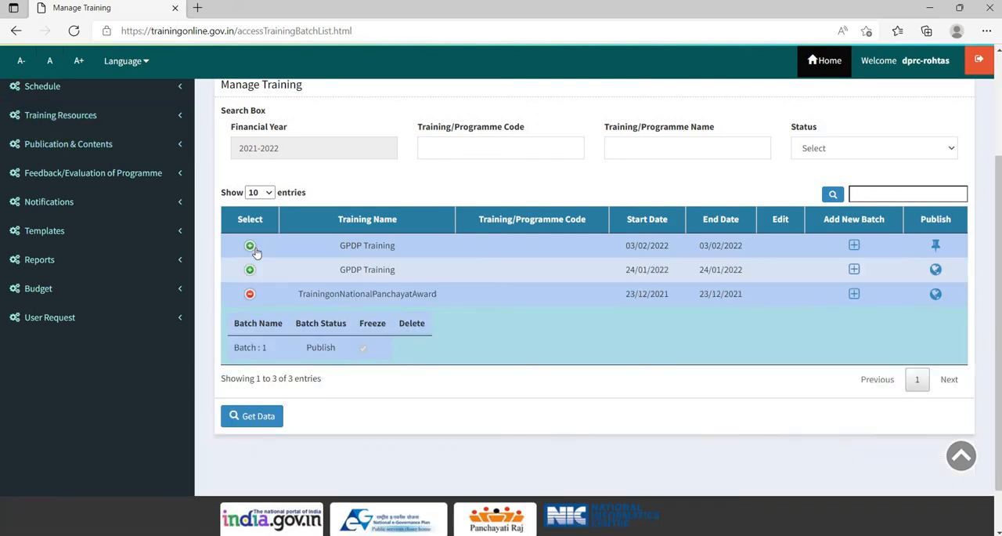
left_click(251, 300)
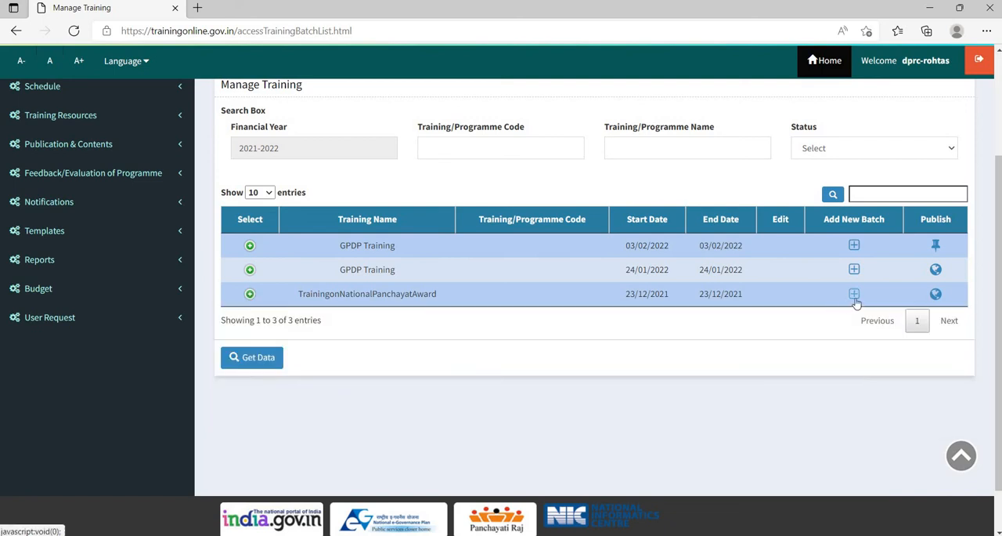
- Start a new batch for TrainingonNationalPanchayatAward and open its batch details form
left_click(856, 301)
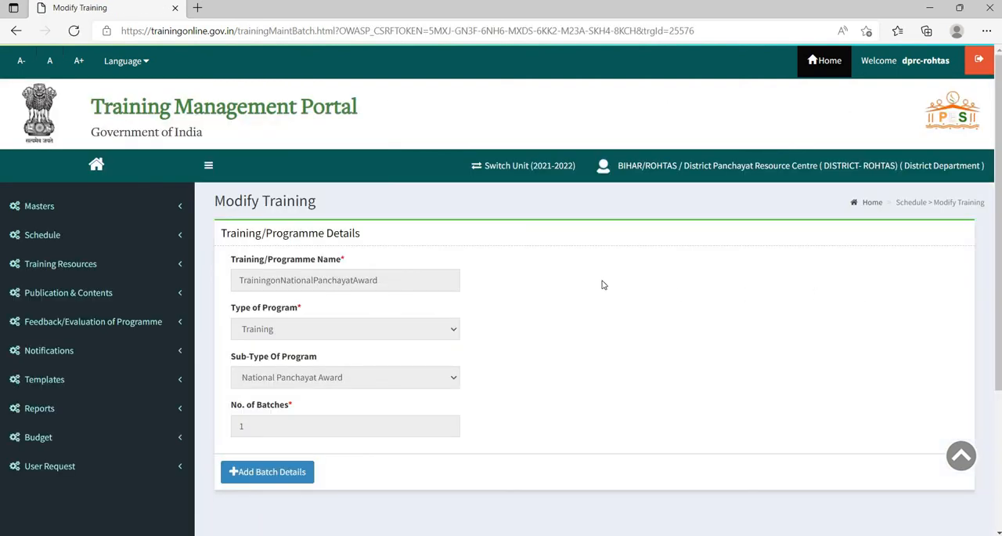
scroll(603, 284, "down", 2)
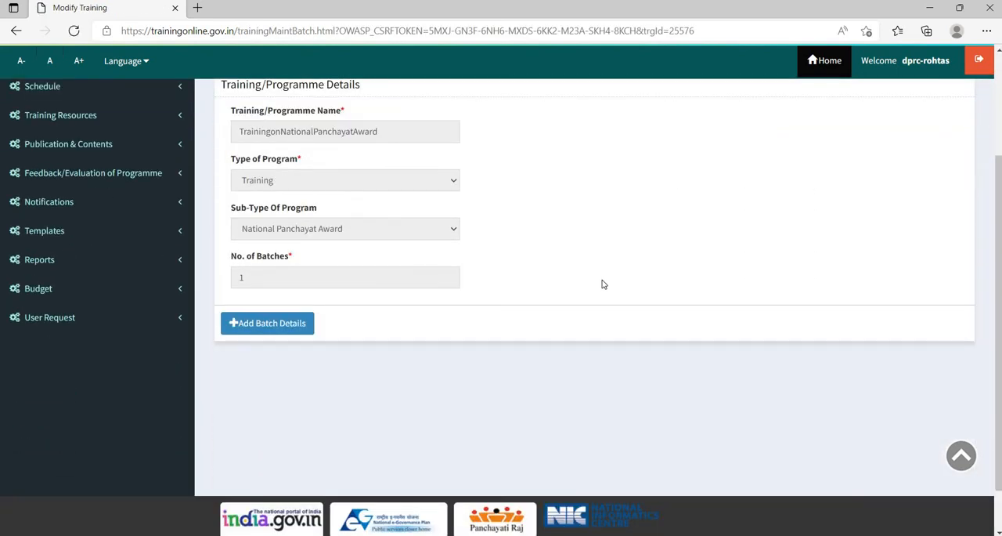
scroll(603, 283, "up", 1)
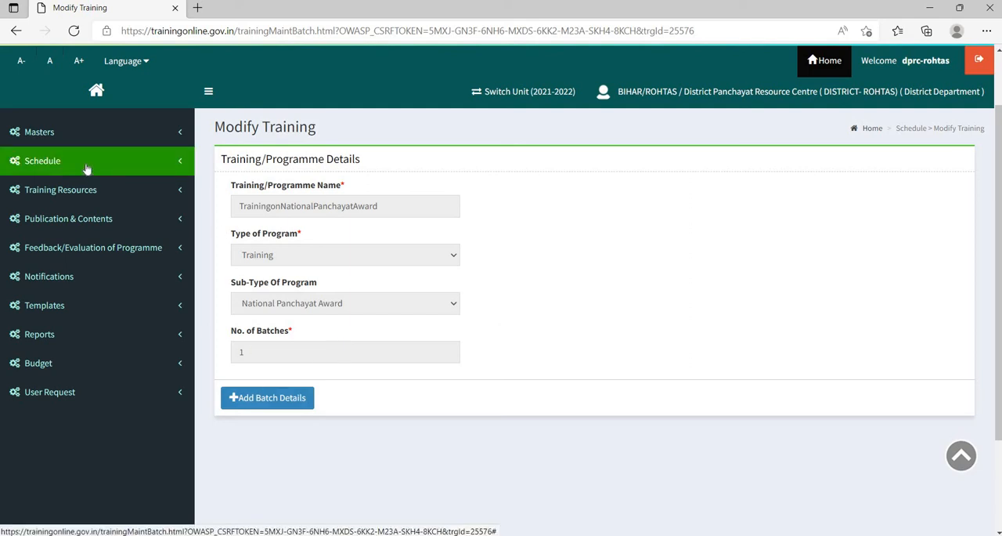
left_click(272, 399)
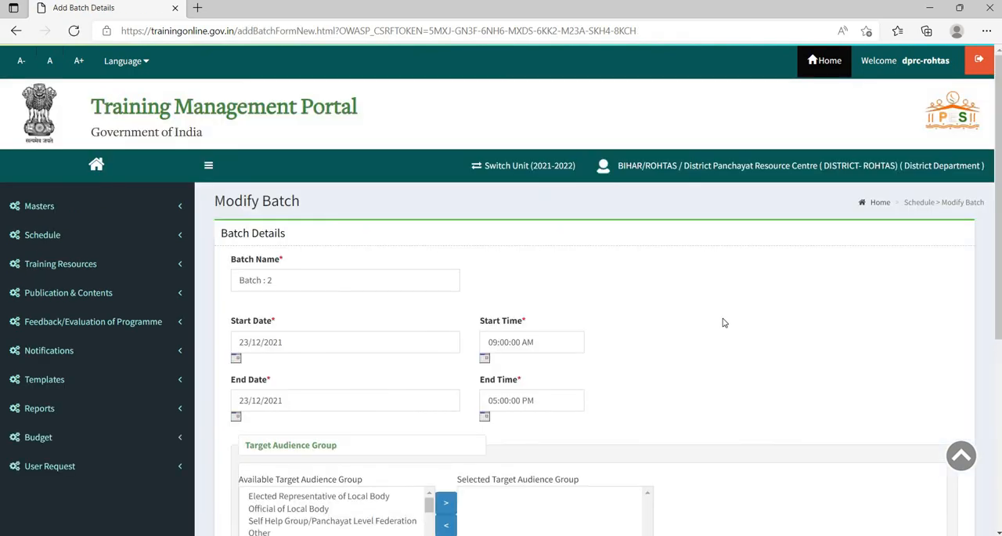
- Set the new batch's start time to 09:00:28 AM
scroll(397, 311, "down", 1)
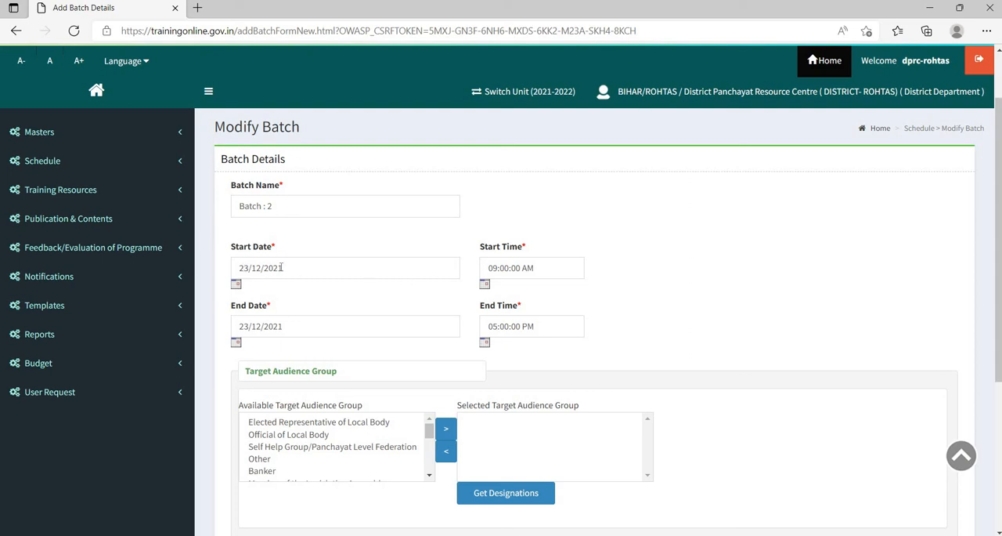
left_click(485, 288)
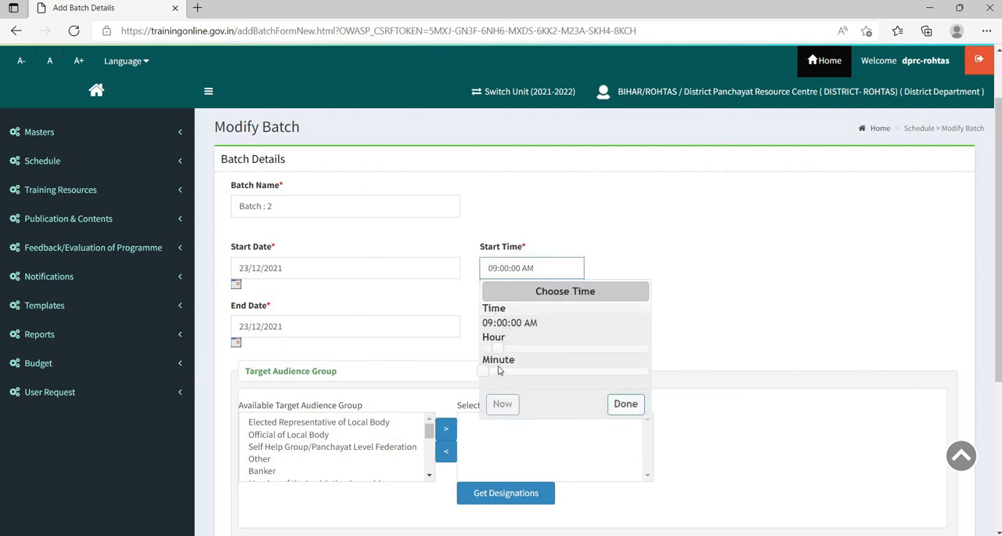
mouse_move(499, 349)
left_mouse_down()
mouse_move(551, 363)
mouse_move(509, 360)
left_mouse_up()
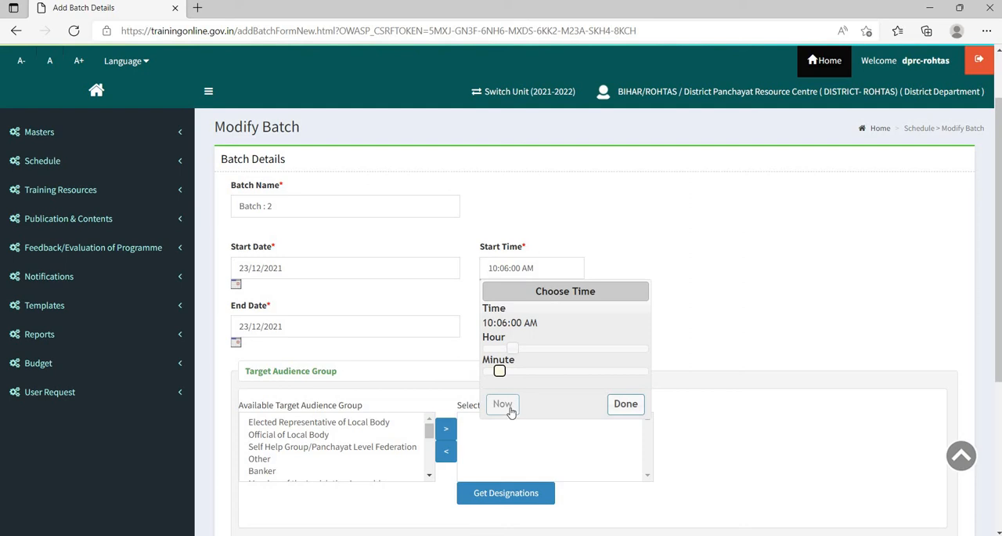
left_click(506, 405)
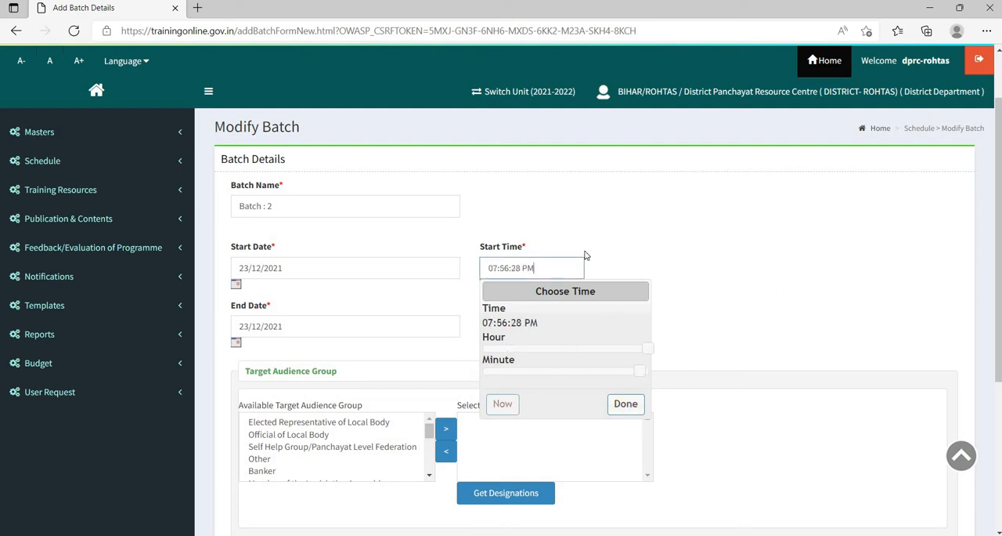
left_click_drag(646, 350, 496, 354)
left_click_drag(640, 371, 474, 391)
left_click(770, 229)
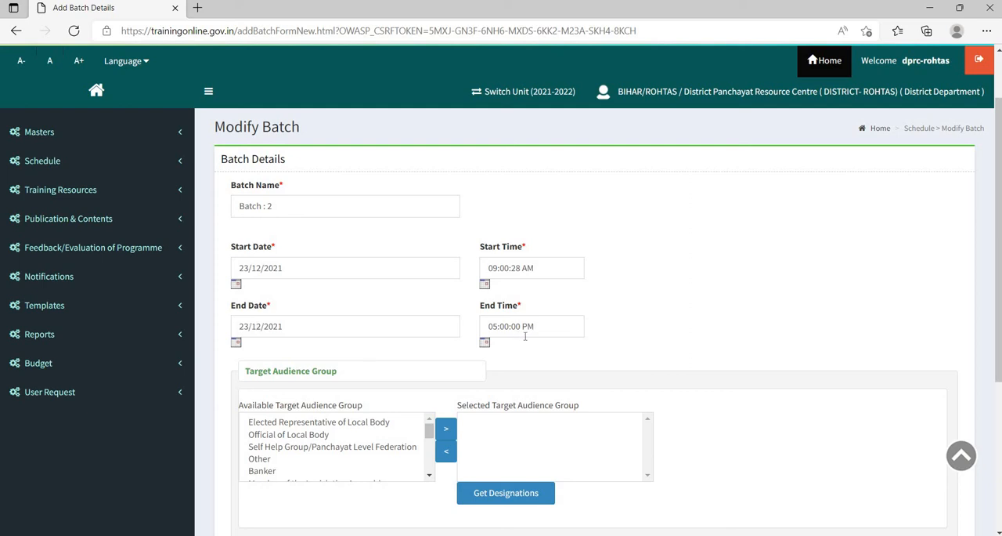
- Examine the available target audience groups and the total seats field in the new batch's form, and leave it without saving
scroll(376, 396, "down", 1)
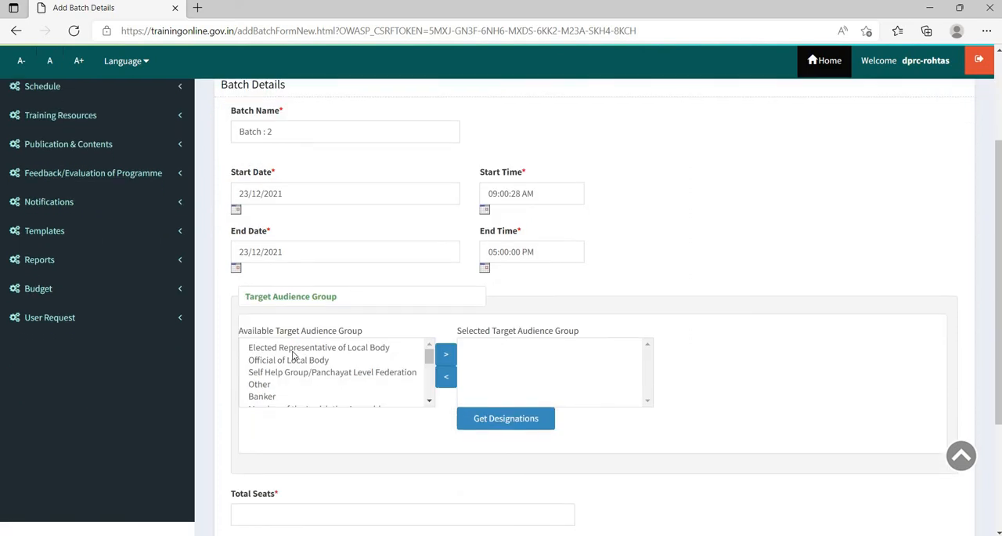
left_click(300, 348)
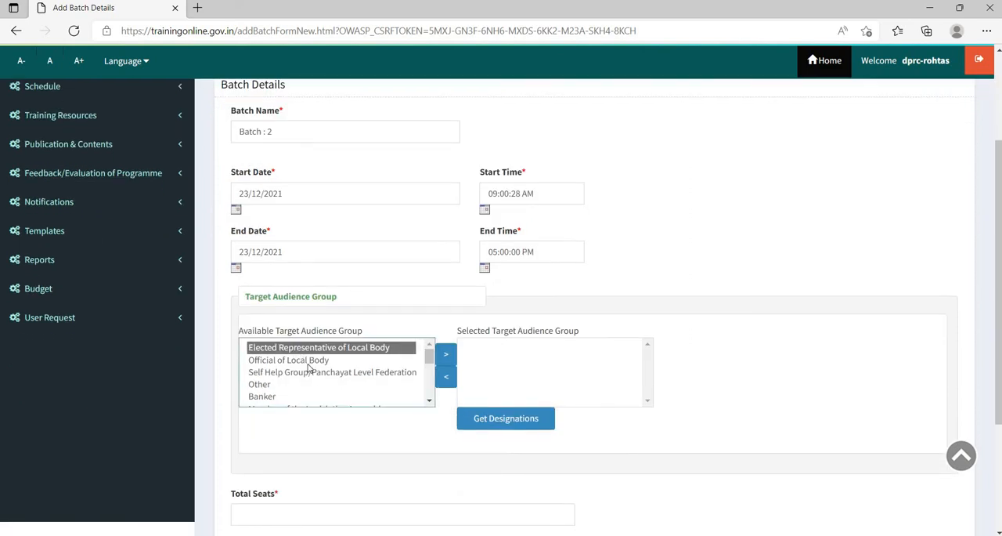
scroll(313, 382, "down", 3)
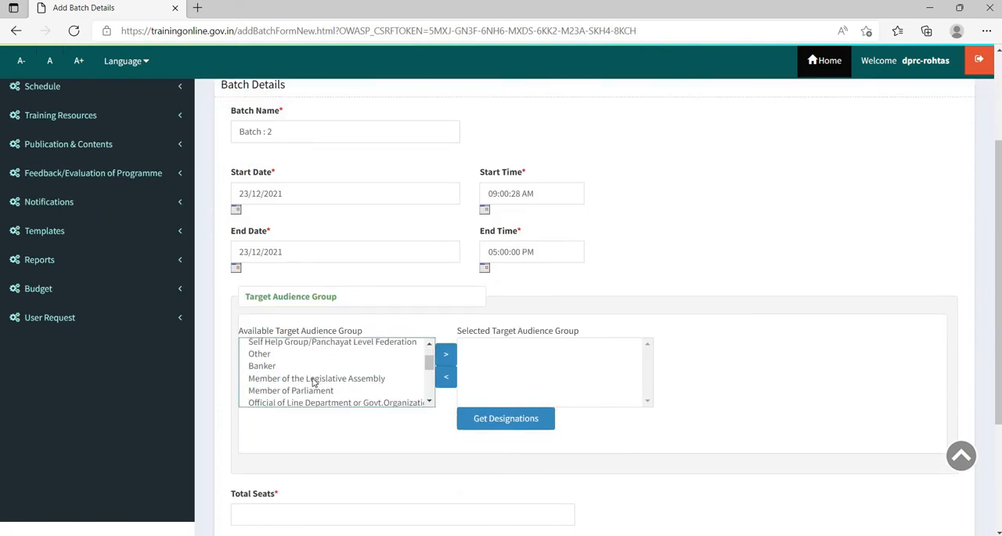
scroll(314, 377, "up", 2)
scroll(314, 377, "up", 2)
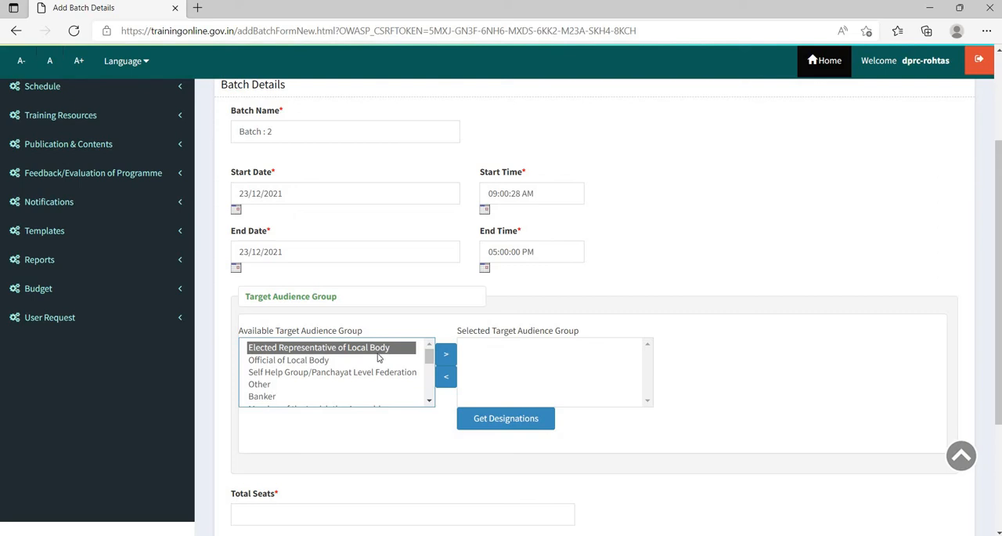
scroll(378, 357, "down", 2)
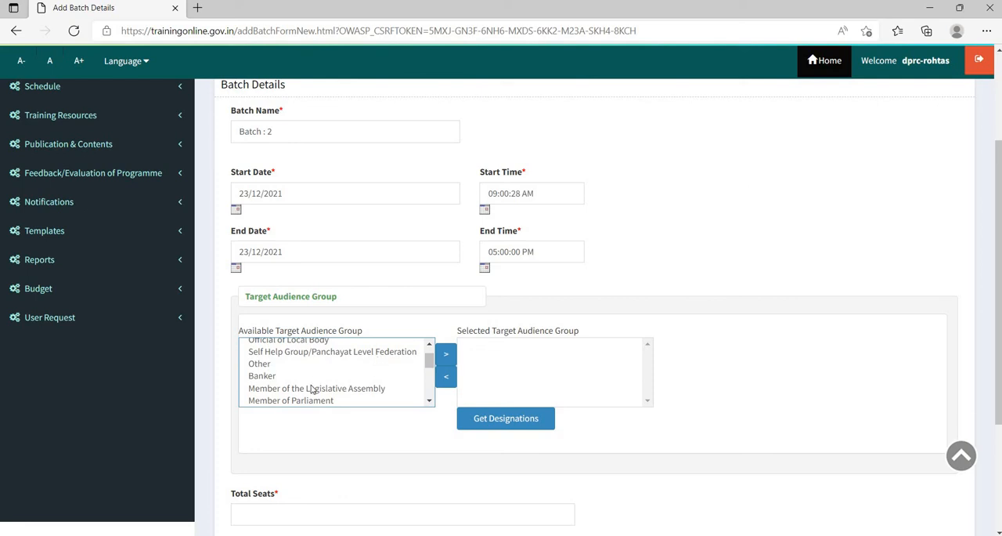
left_click(379, 355)
scroll(636, 369, "down", 2)
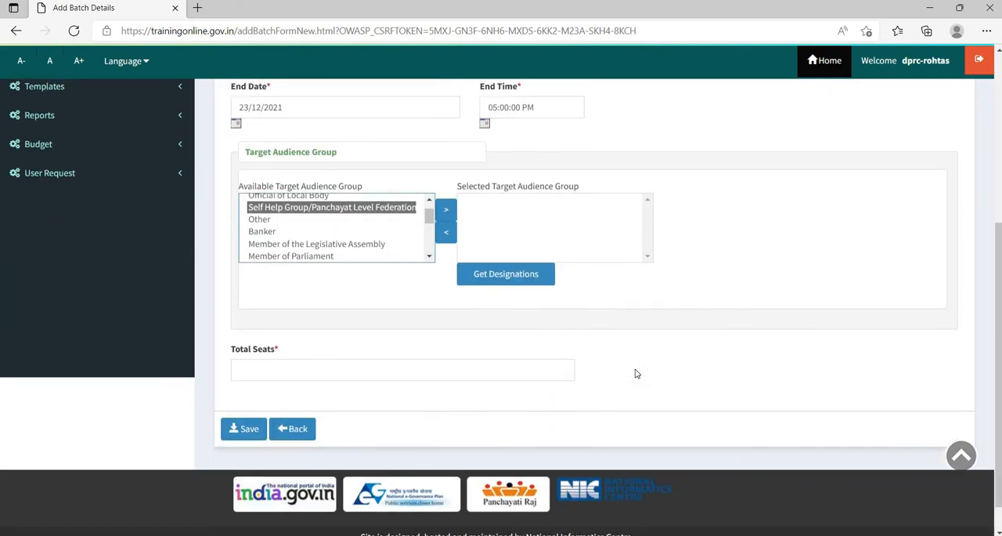
left_click(249, 368)
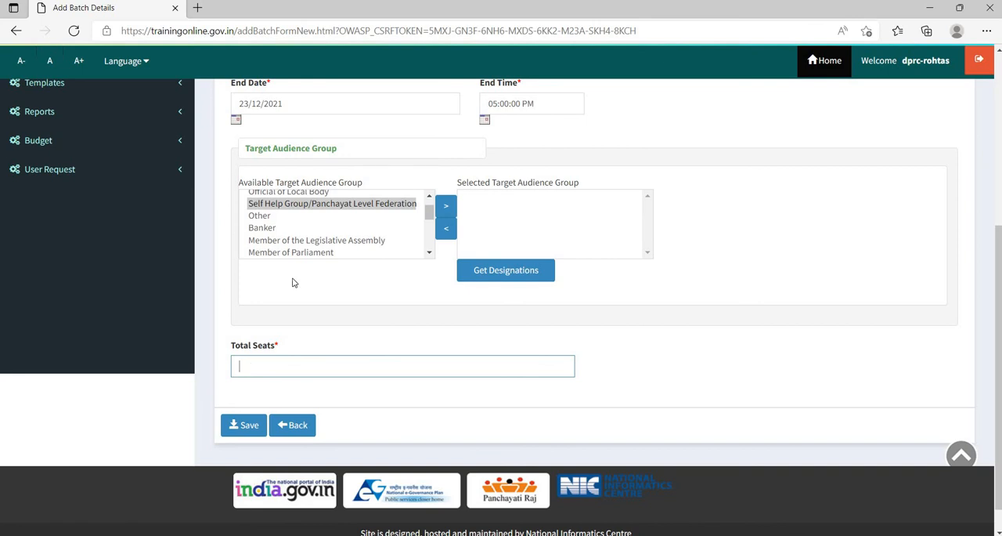
left_click(303, 437)
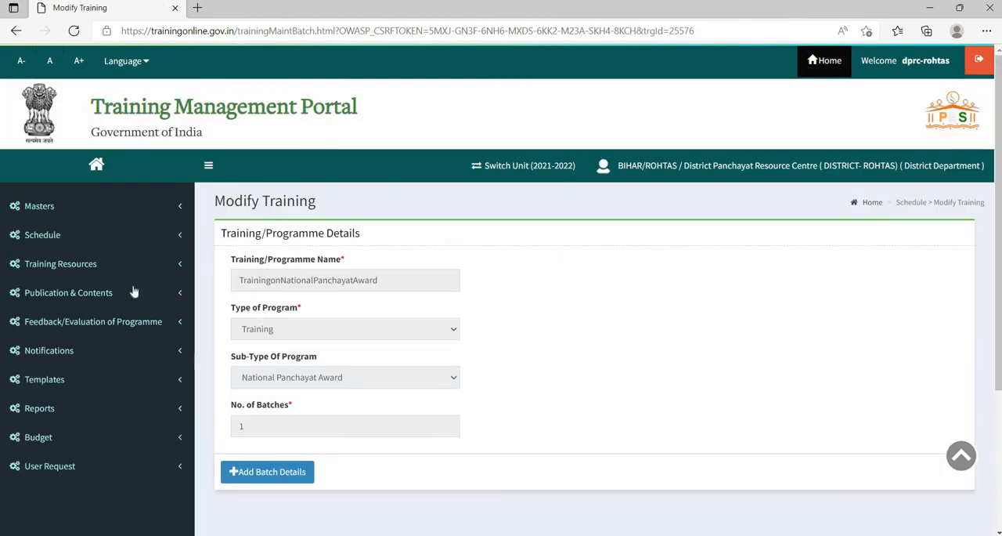
- Retrieve the 2021-2022 trainings in Manage Training/Programme and check the batch status of TrainingonNationalPanchayatAward
left_click(103, 241)
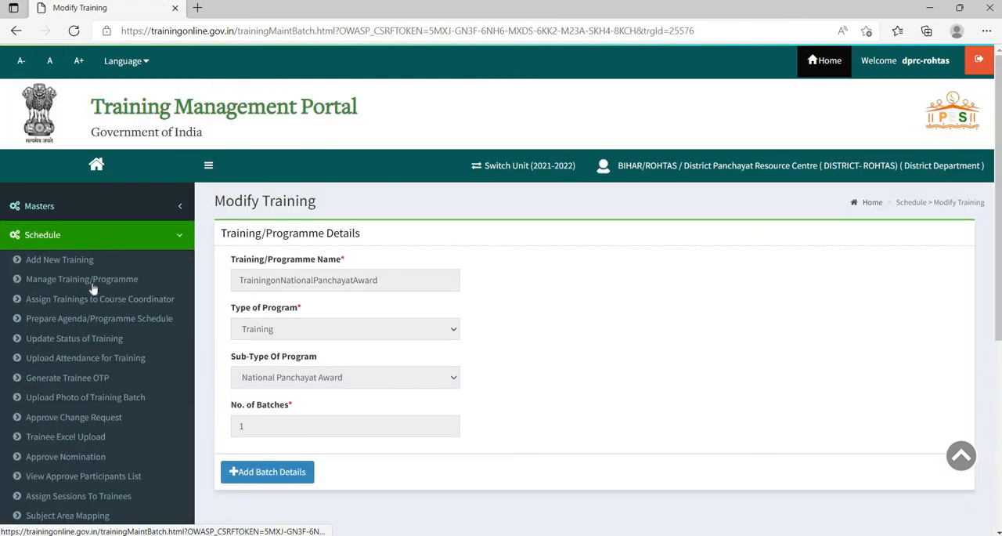
left_click(77, 279)
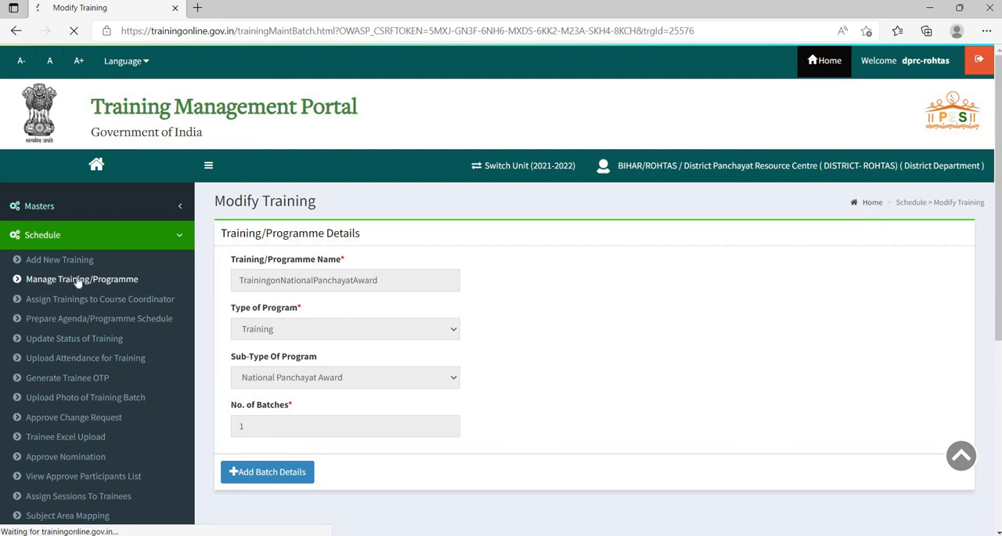
left_click(237, 365)
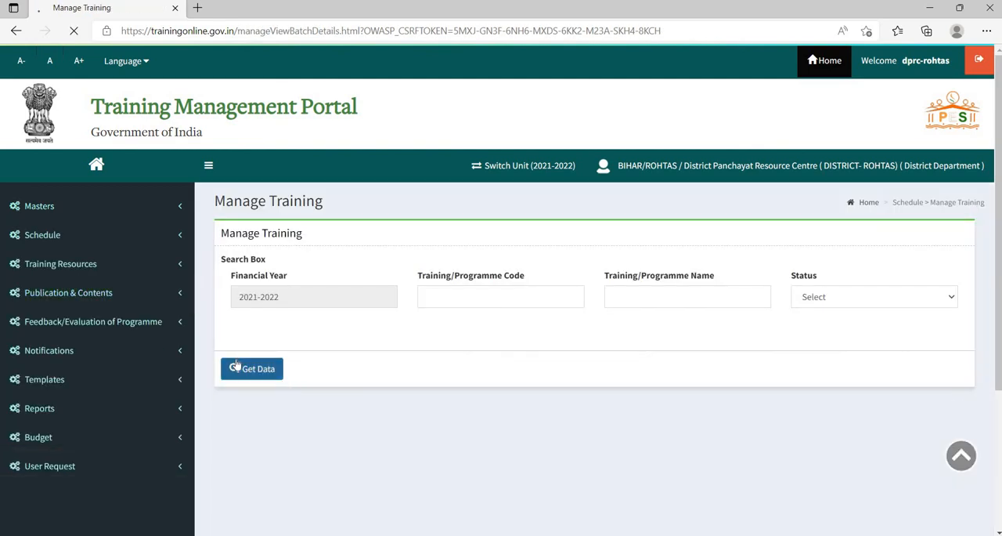
scroll(259, 349, "down", 1)
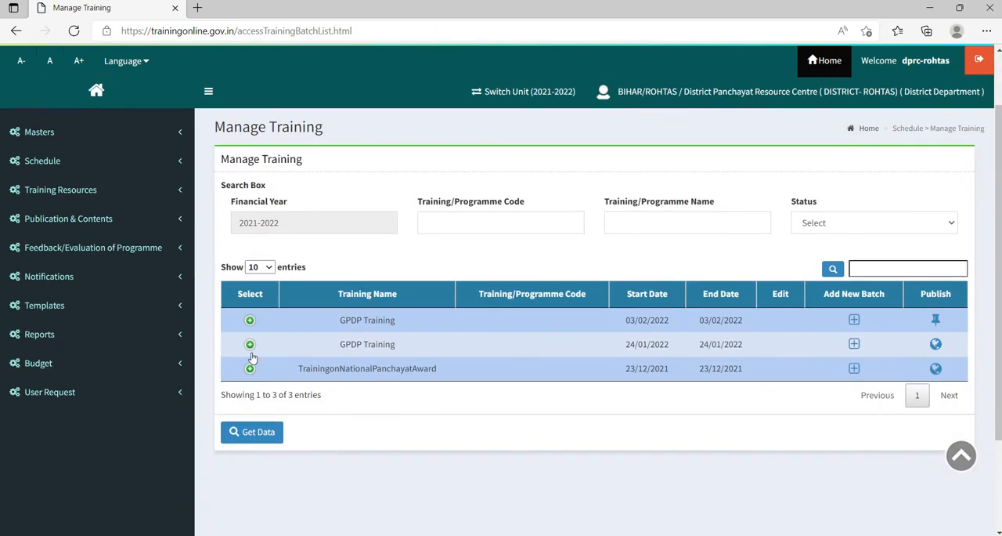
left_click(250, 370)
scroll(356, 349, "down", 1)
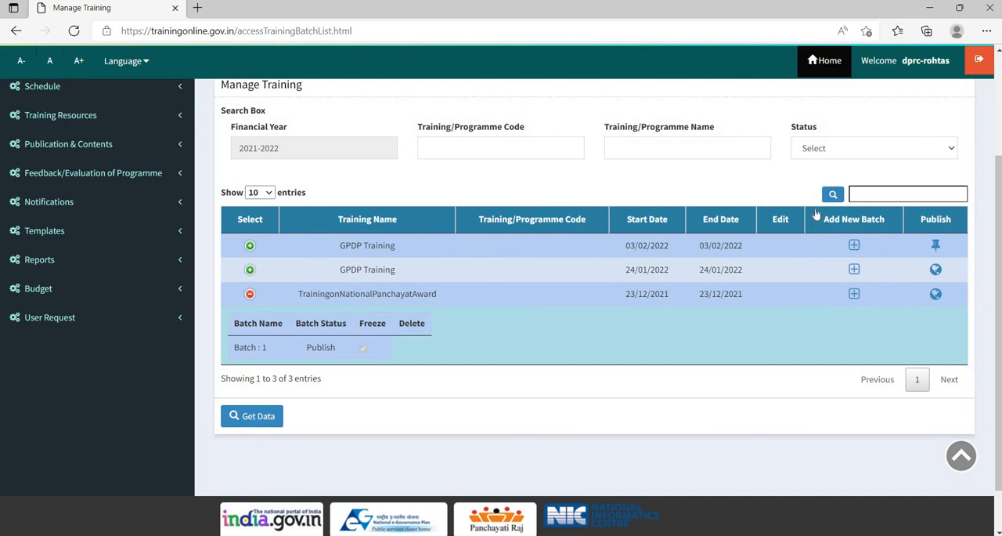
left_click(249, 295)
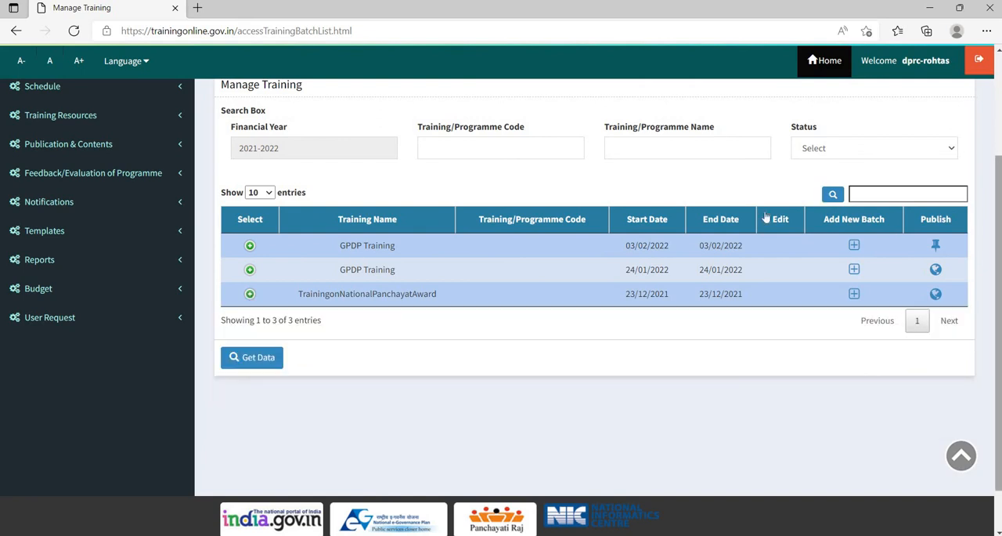
- Go to Assign Trainings to Course Coordinator in the schedule section and choose Batch : 1 of TrainingonNationalPanchayatAward
left_click(86, 94)
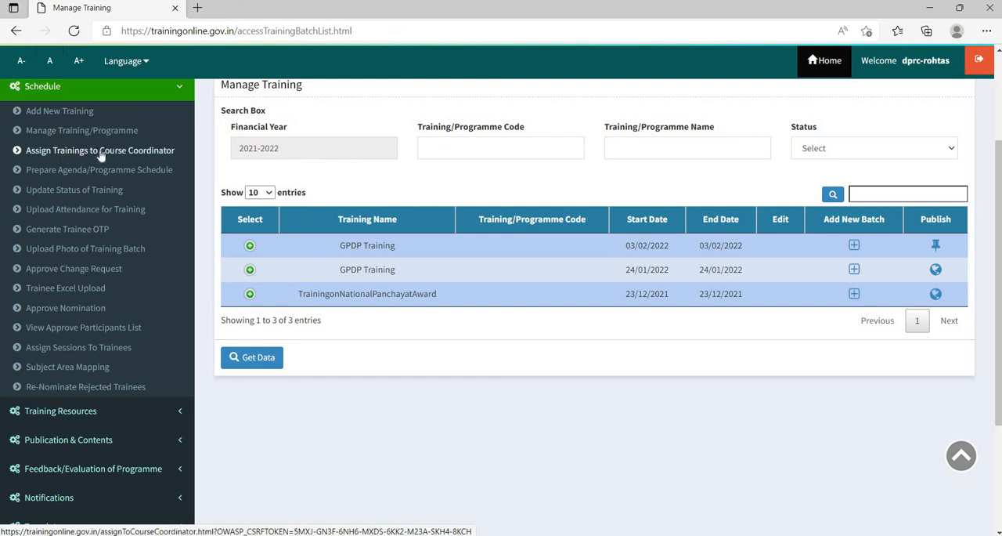
left_click(99, 151)
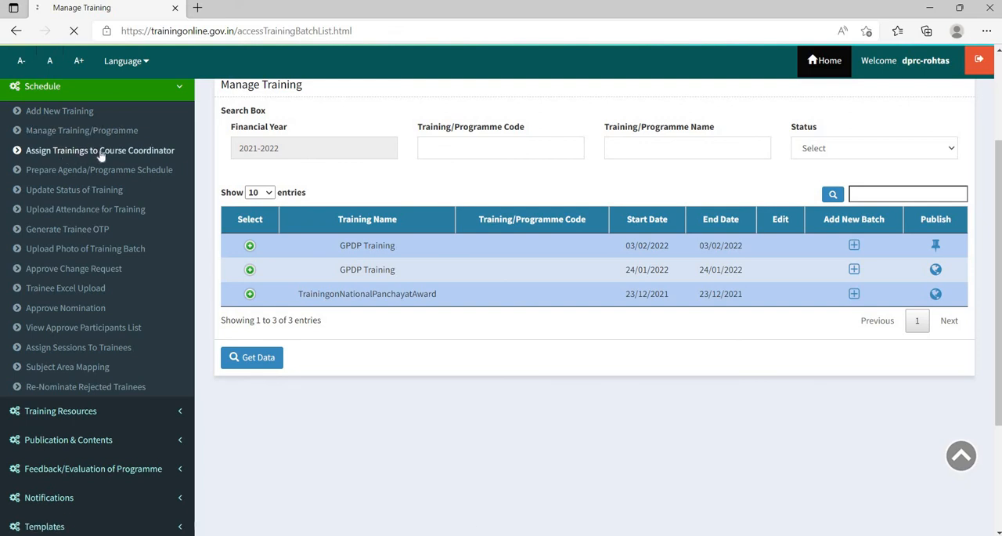
scroll(506, 343, "down", 1)
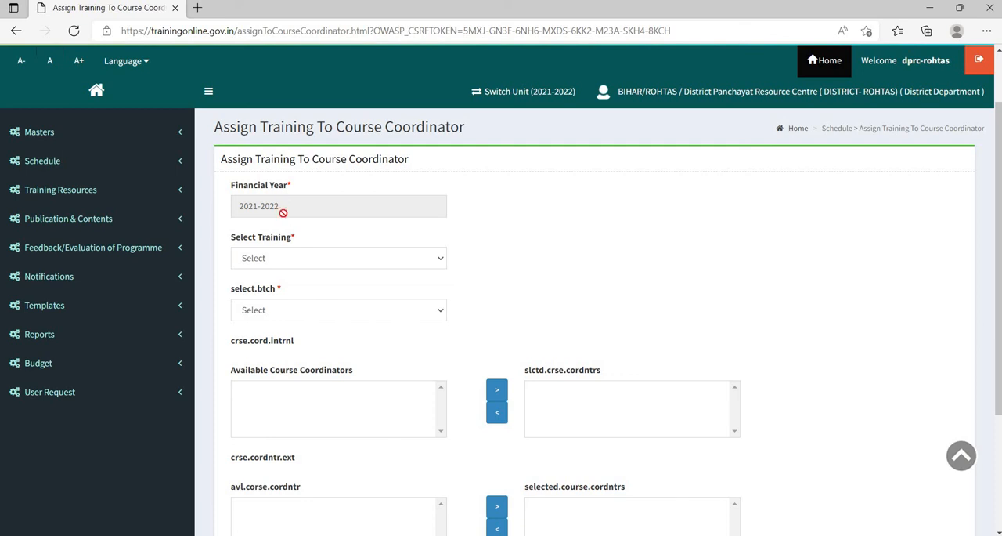
scroll(353, 195, "down", 1)
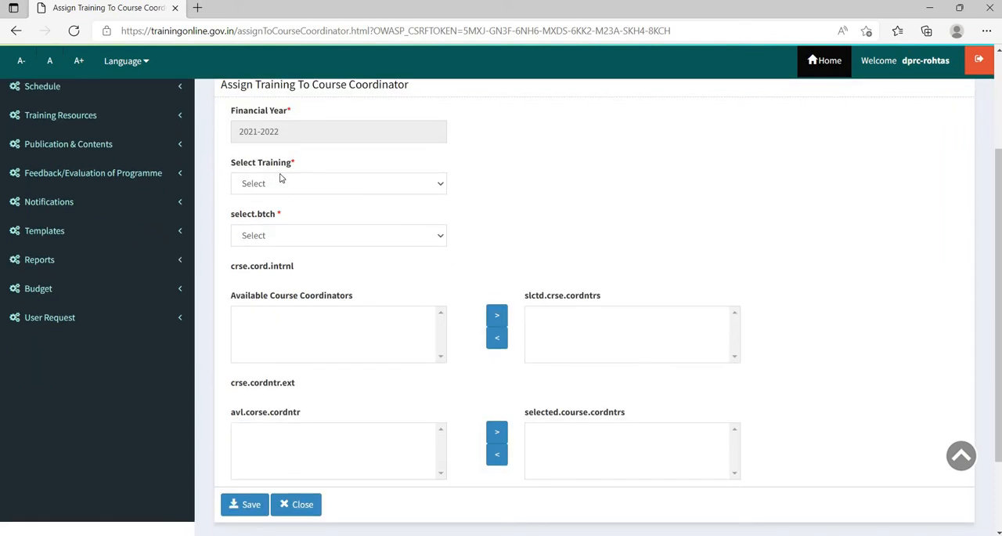
left_click(286, 188)
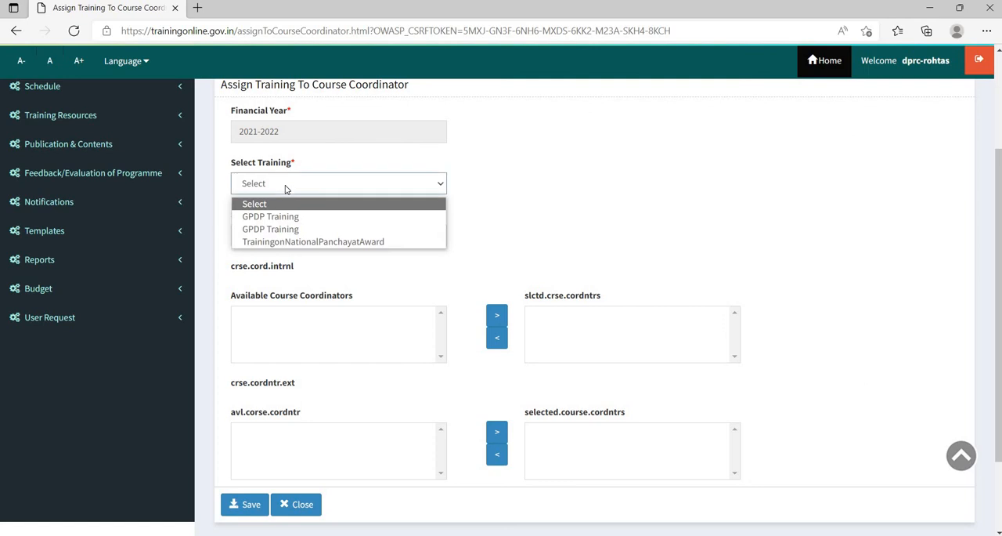
left_click(306, 245)
scroll(377, 185, "down", 1)
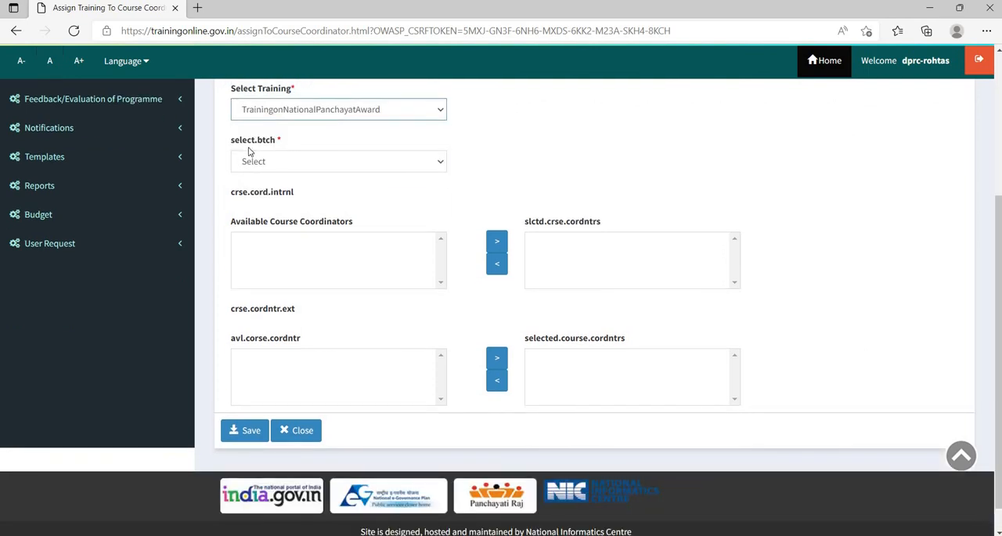
left_click(285, 169)
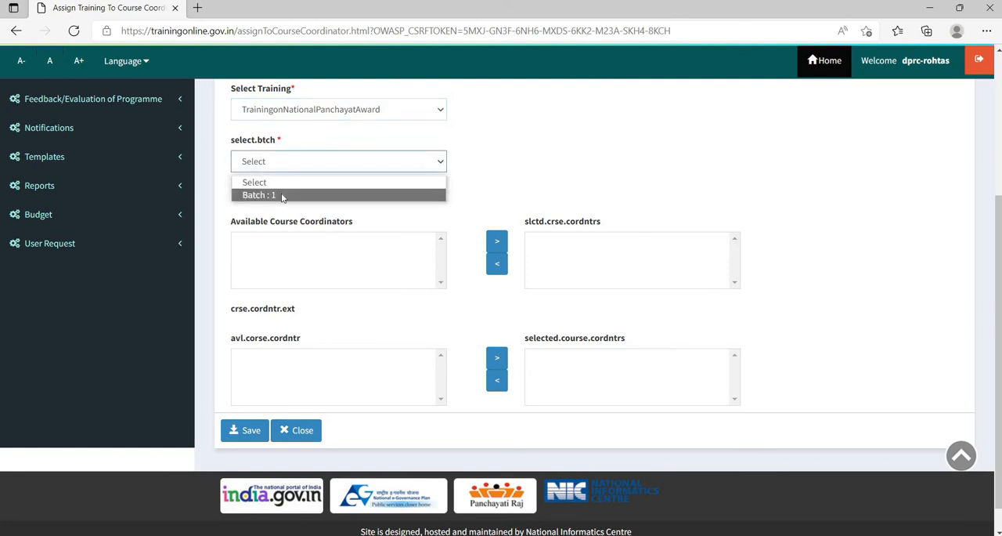
left_click(282, 195)
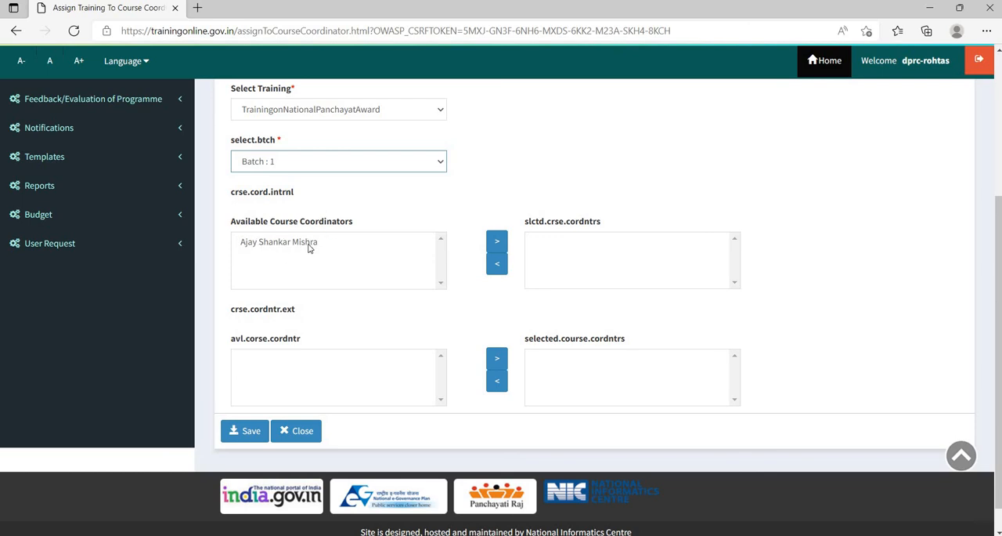
- Assign the available internal course coordinator to the chosen batch and save the assignment
left_click(264, 244)
left_click(502, 246)
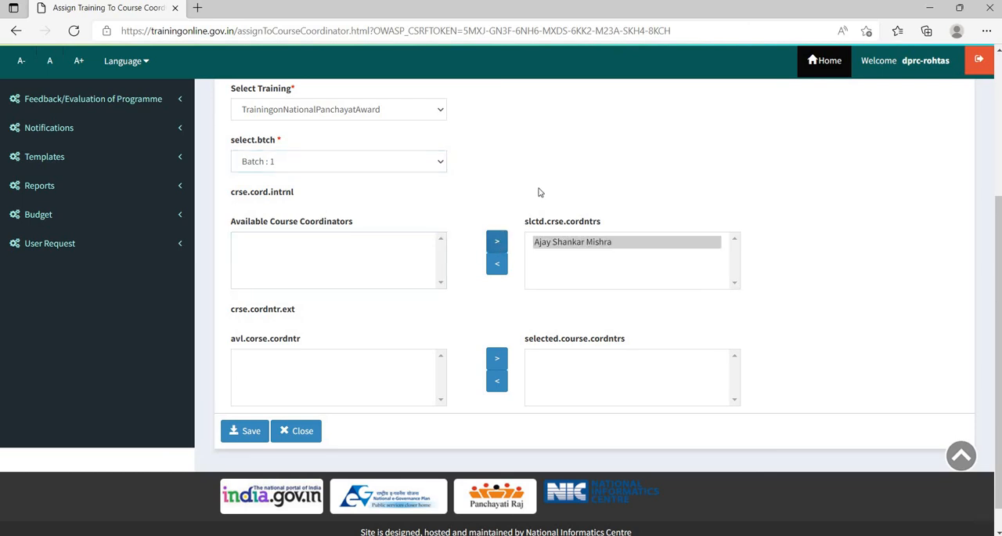
scroll(416, 324, "down", 1)
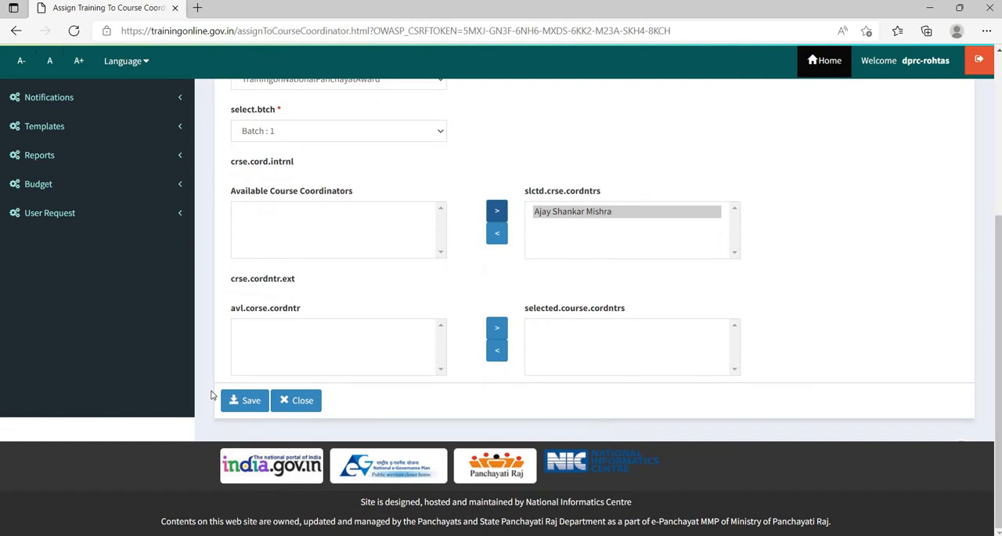
left_click(245, 407)
left_click(245, 408)
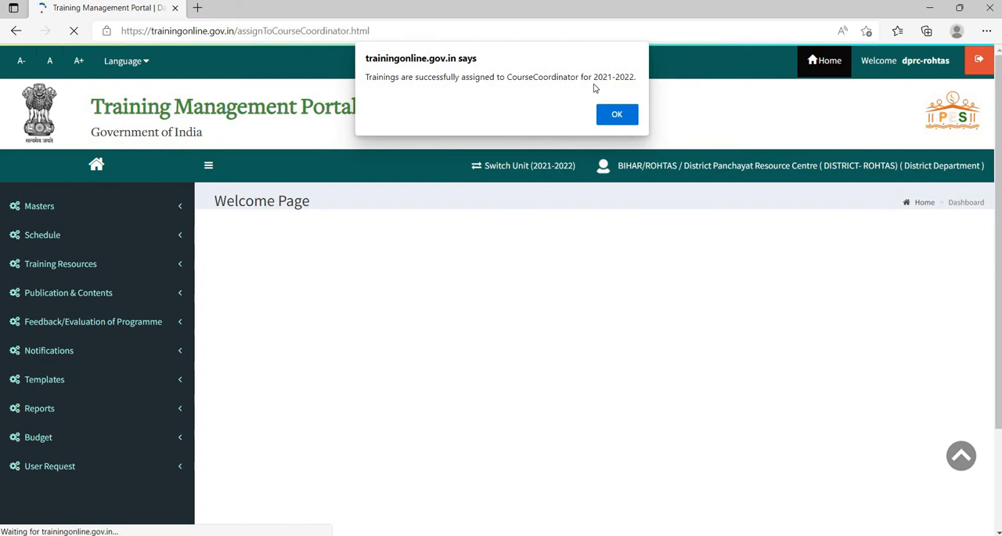
left_click(629, 117)
- Go to Prepare Agenda/Programme Schedule in the schedule section and load Batch : 1 of TrainingonNationalPanchayatAward
scroll(42, 188, "down", 1)
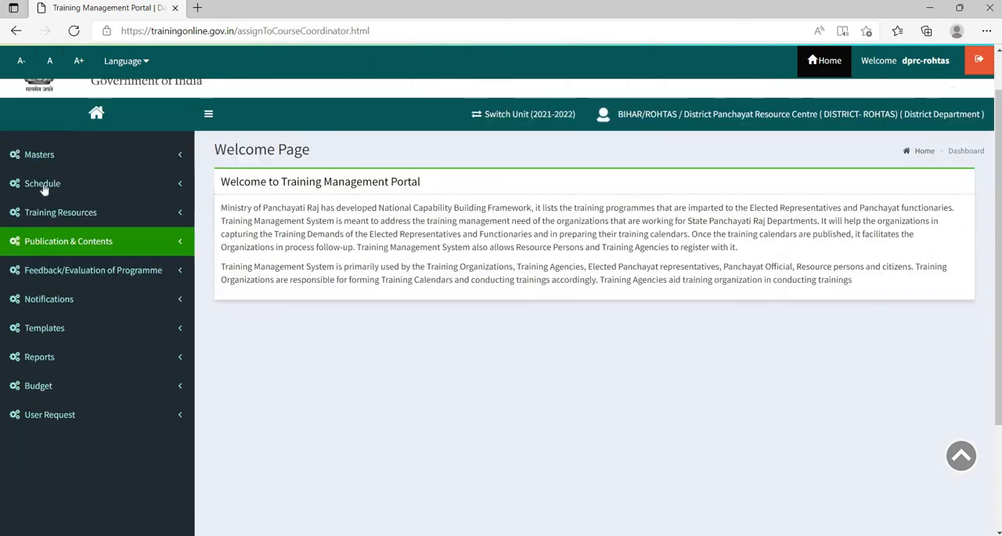
left_click(57, 162)
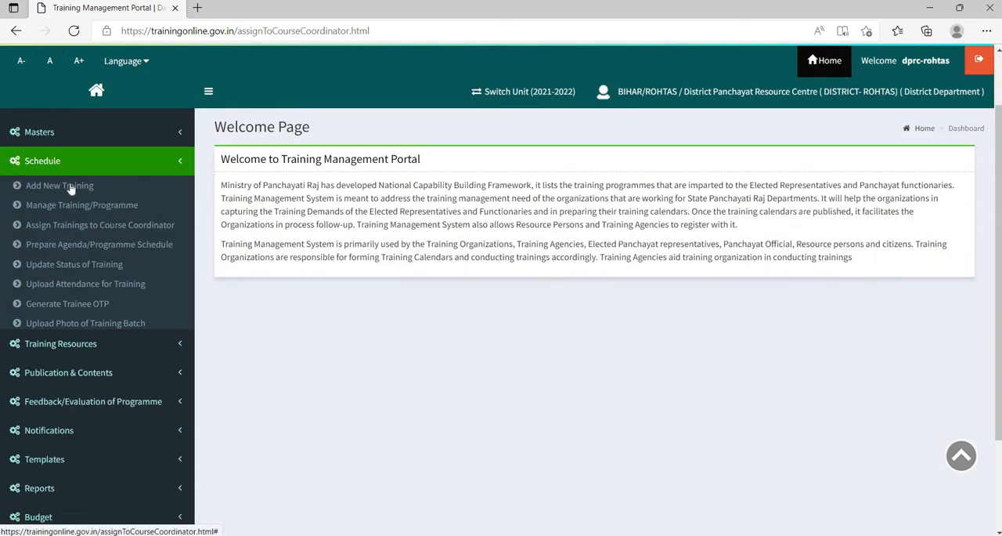
left_click(82, 245)
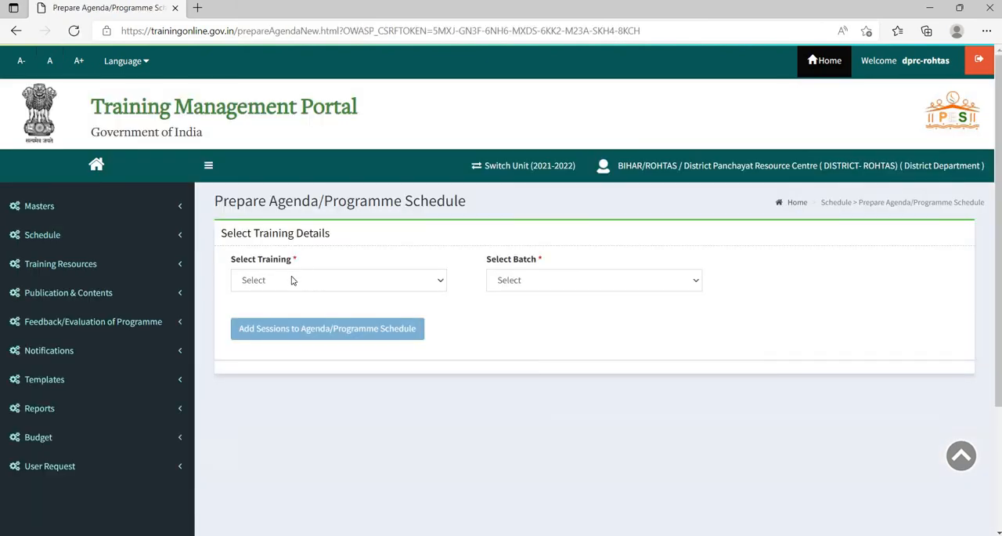
left_click(292, 279)
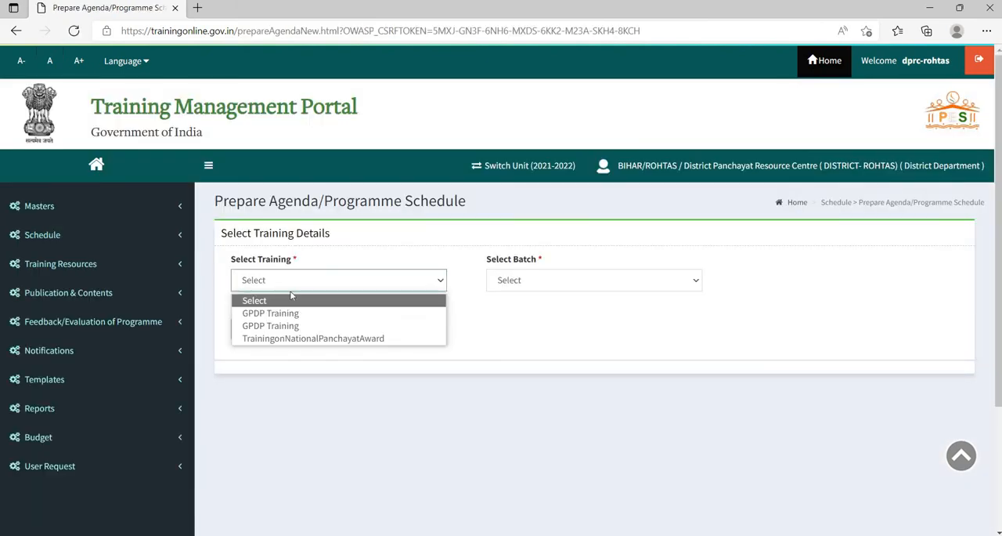
left_click(311, 340)
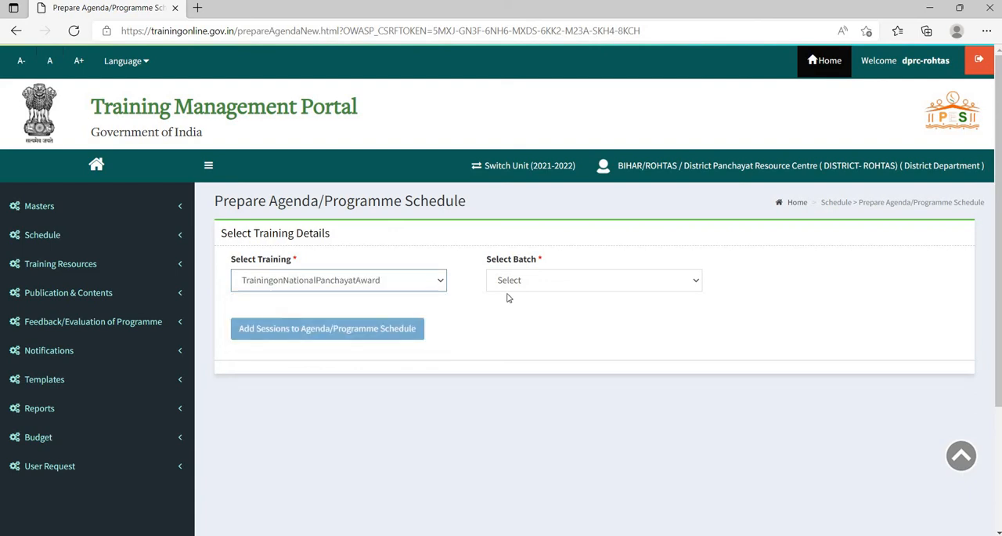
left_click(517, 287)
left_click(516, 314)
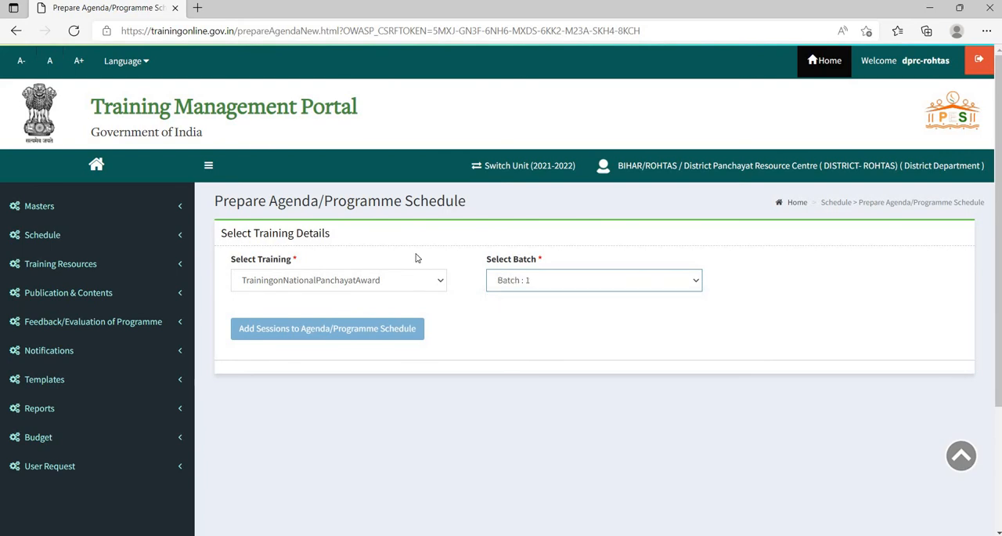
- Review the batch's agenda sessions, including their methodologies, timings, resource persons and venues
scroll(490, 164, "down", 4)
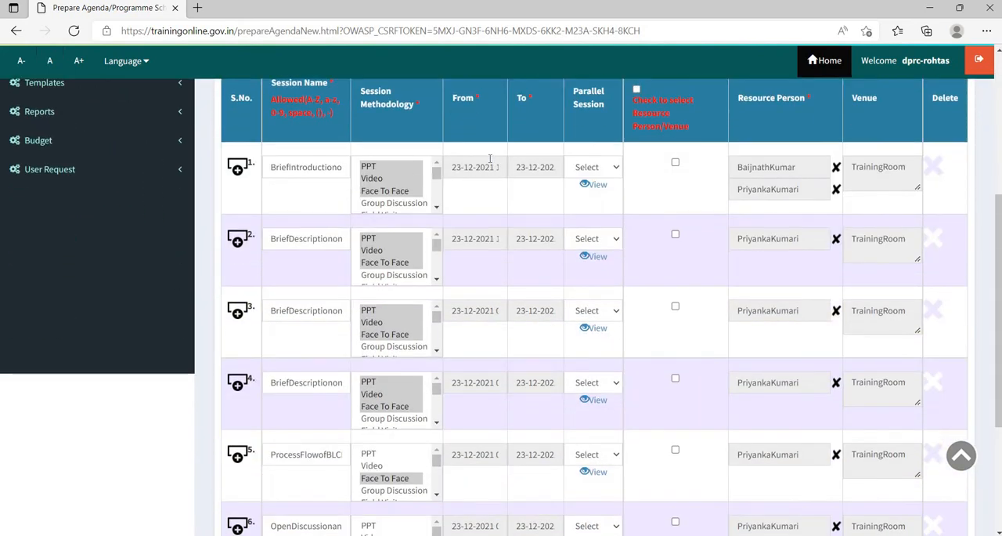
scroll(490, 159, "down", 2)
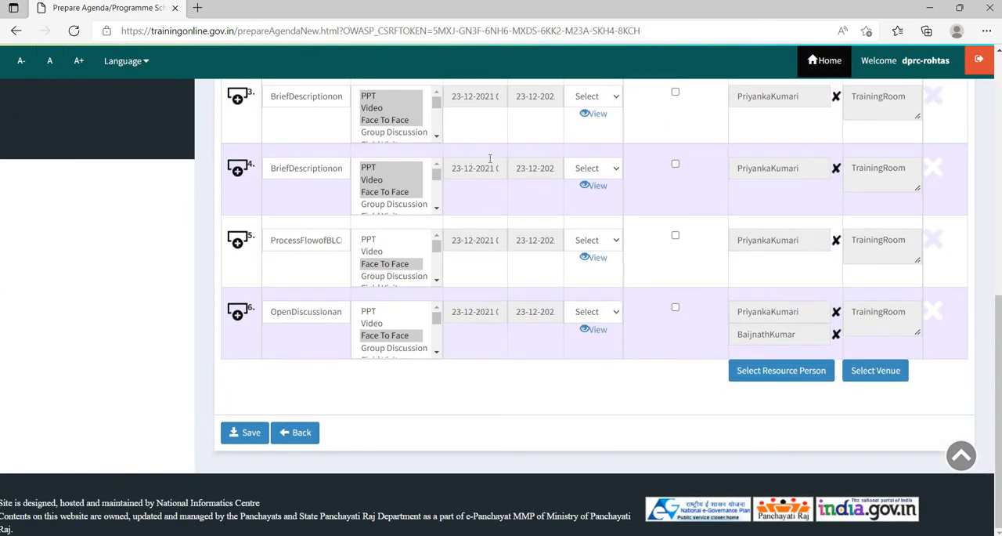
scroll(489, 159, "up", 1)
scroll(488, 159, "up", 2)
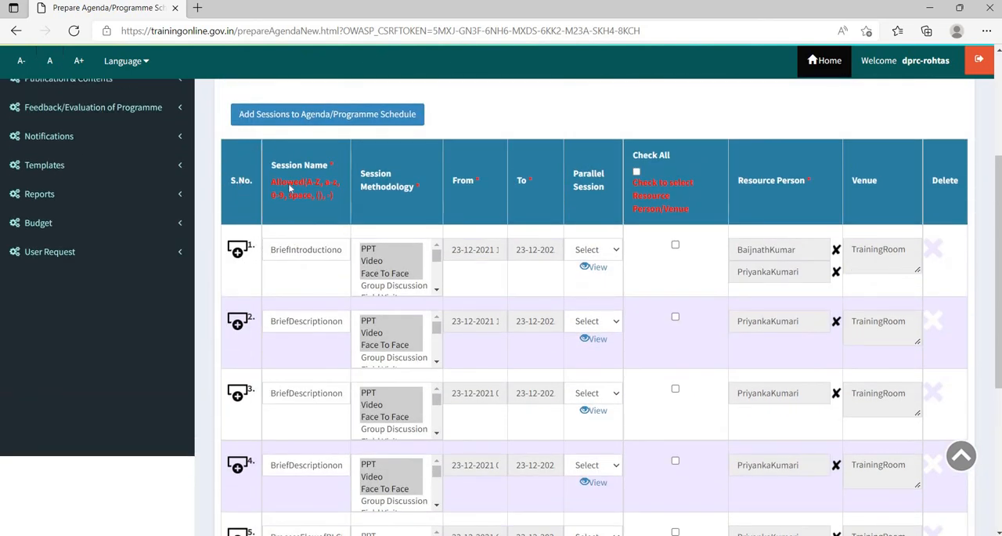
scroll(289, 187, "up", 1)
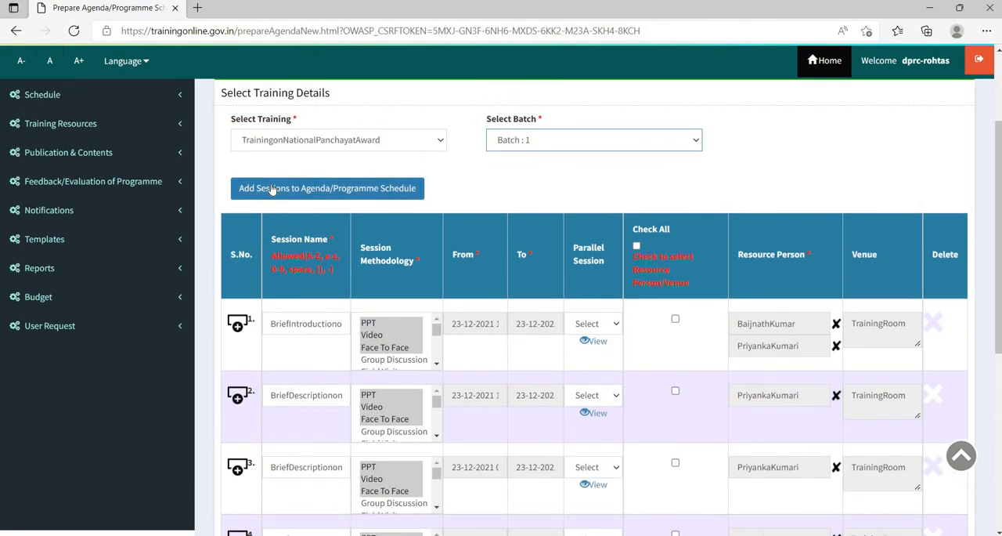
- Add an empty seventh session to the agenda and delete it
left_click(272, 189)
scroll(274, 282, "down", 5)
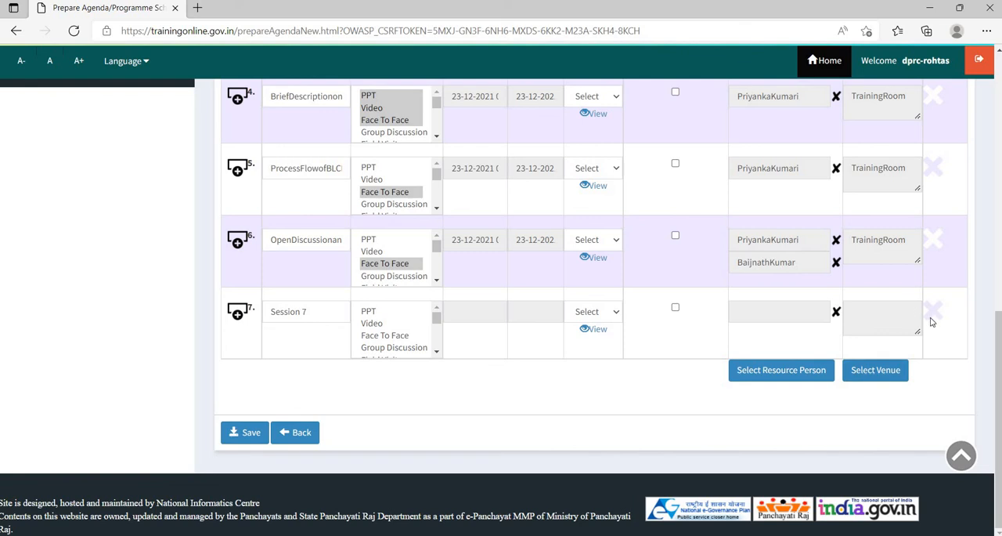
left_click(933, 313)
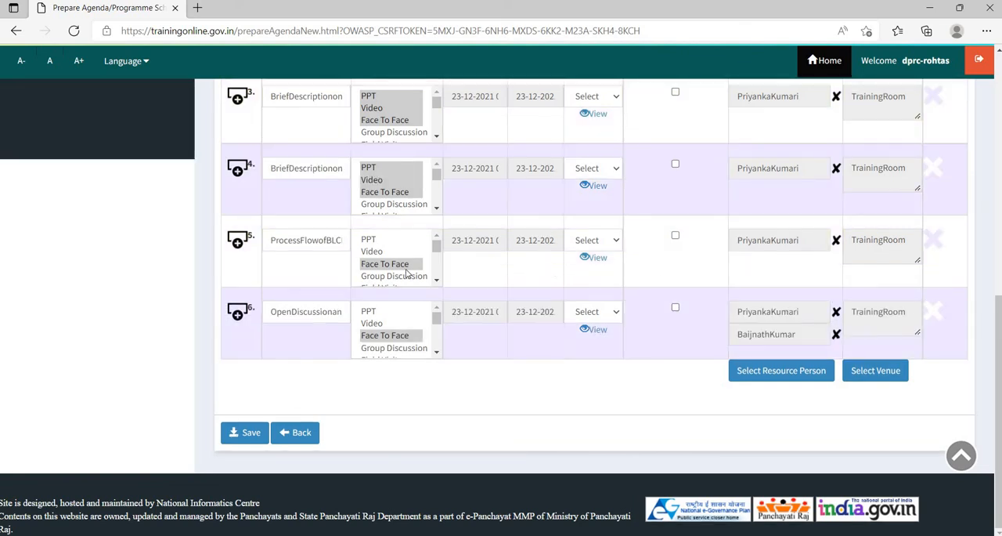
- Check the options for inserting a row before or after the last agenda session
scroll(407, 272, "up", 10)
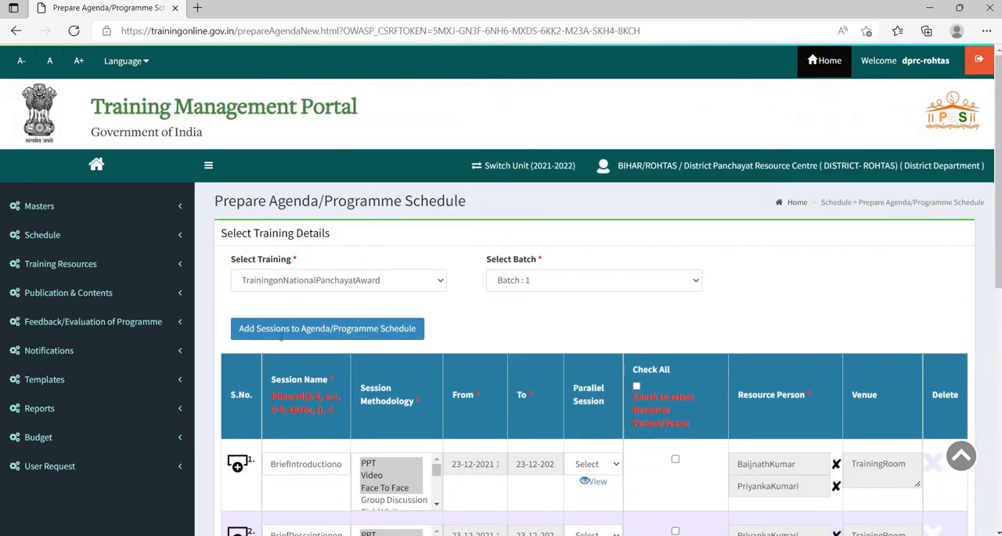
scroll(280, 338, "down", 7)
mouse_move(238, 316)
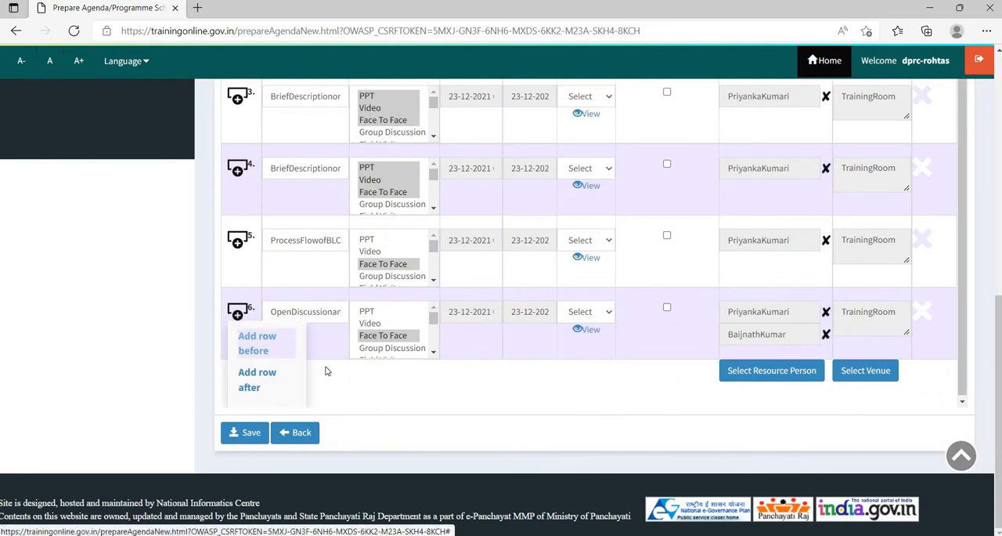
scroll(338, 374, "up", 5)
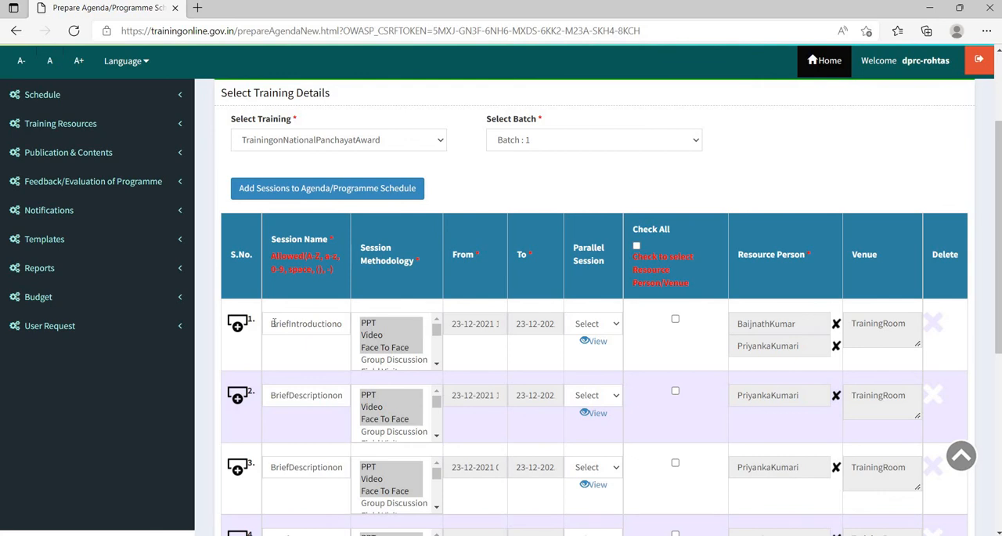
- Read through the full name of the first agenda session
left_click(292, 326)
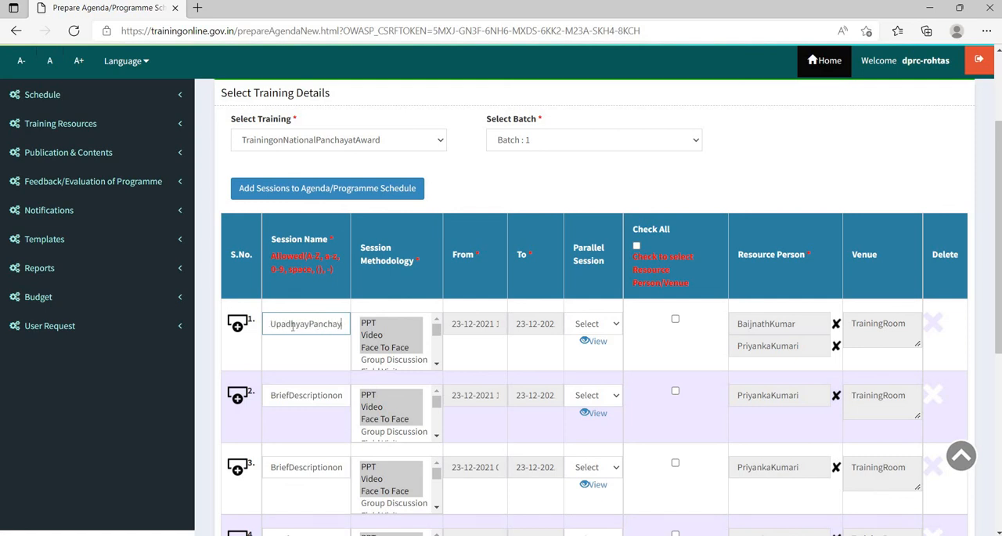
type("SashaktikaranP")
type("uraskar")
type("andnine")
type("thematic")
type("categories")
- Check the date and time settings for the first session's start and end
left_click(471, 324)
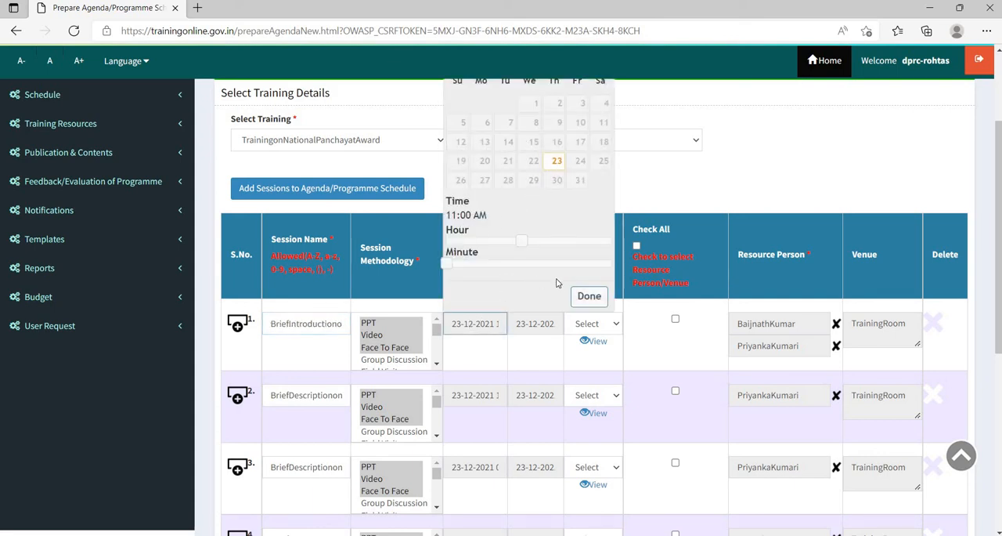
left_click(587, 296)
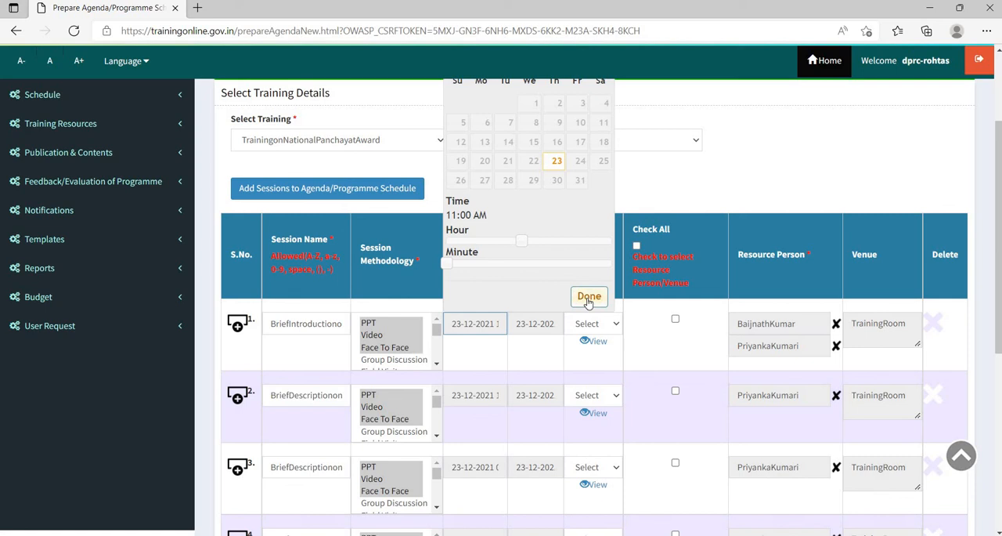
left_click(523, 324)
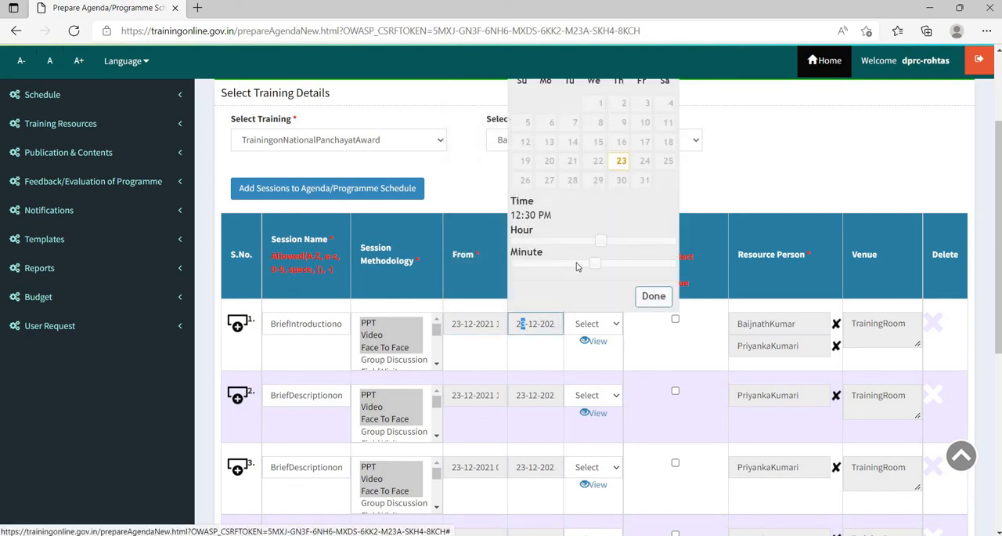
left_click(660, 297)
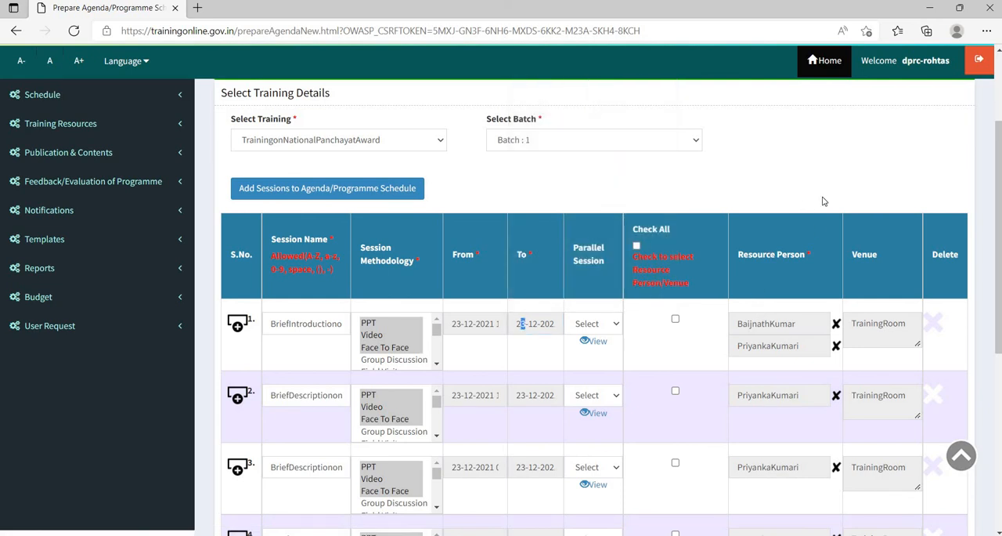
- Try to select a resource person without marking any agenda session
scroll(813, 231, "down", 1)
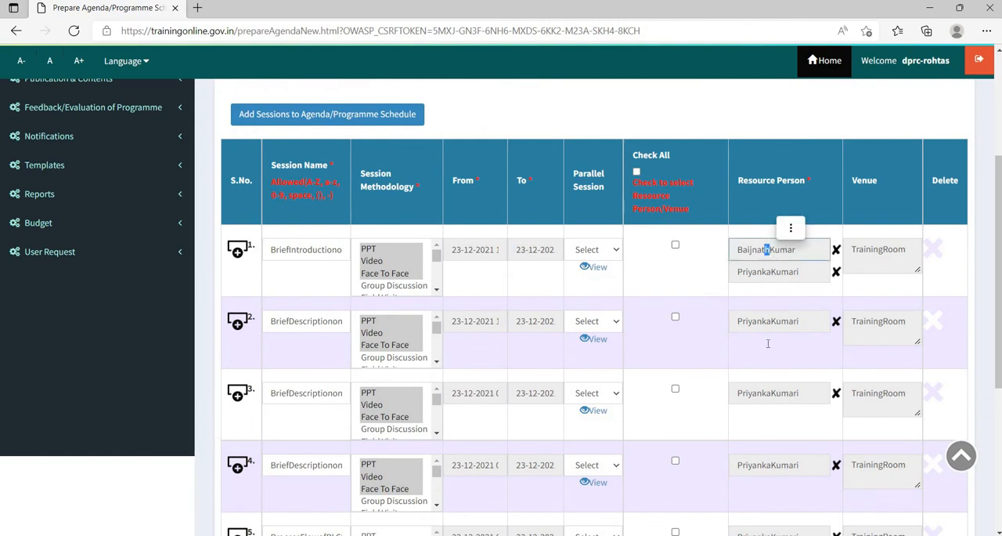
scroll(767, 345, "down", 4)
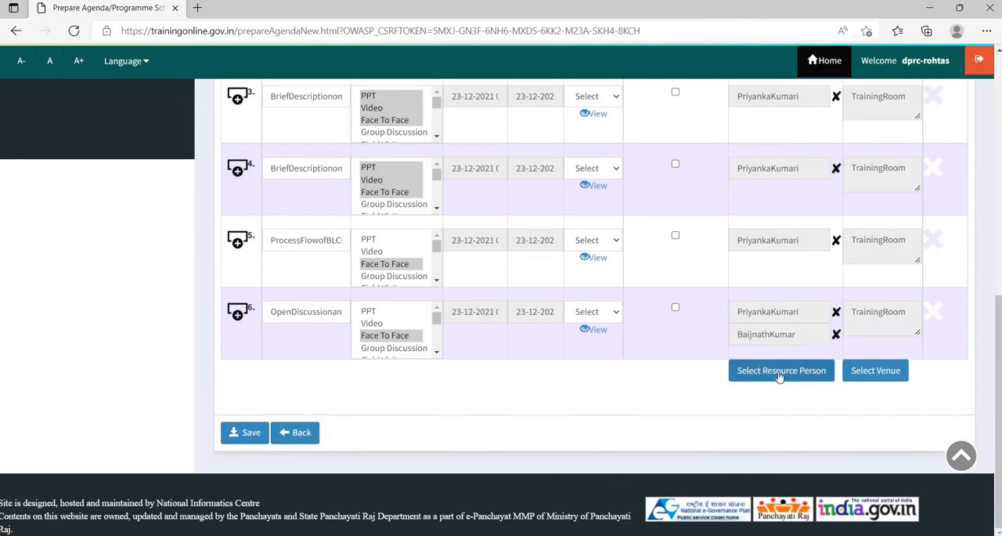
left_click(779, 374)
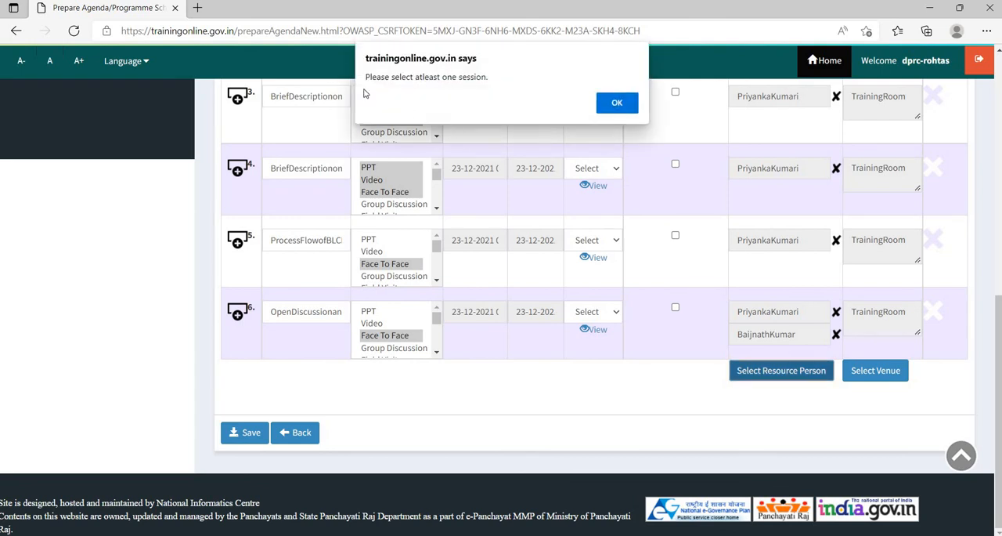
left_click(613, 109)
- Mark the first session for resource person and venue selection and open its resource person list
scroll(659, 199, "up", 4)
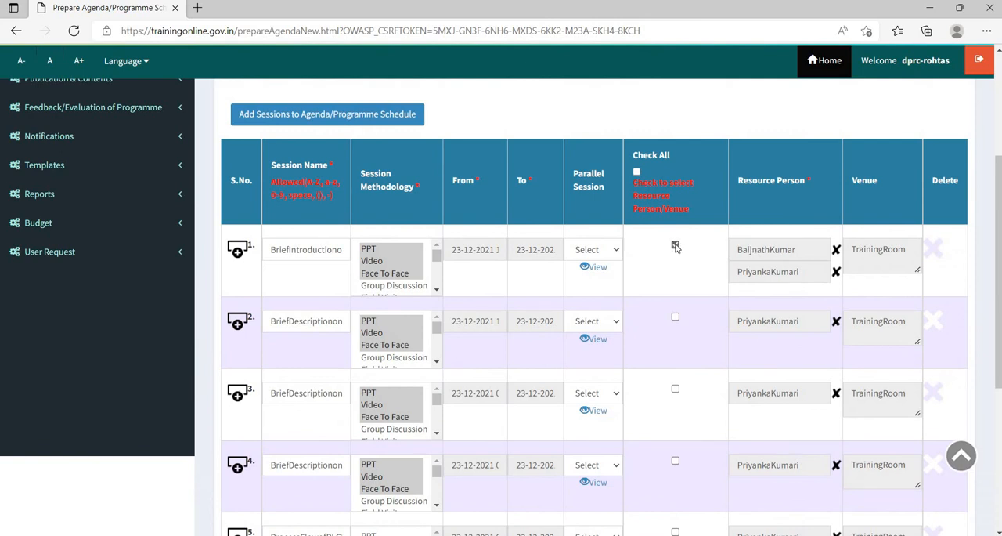
left_click(675, 245)
left_click(767, 248)
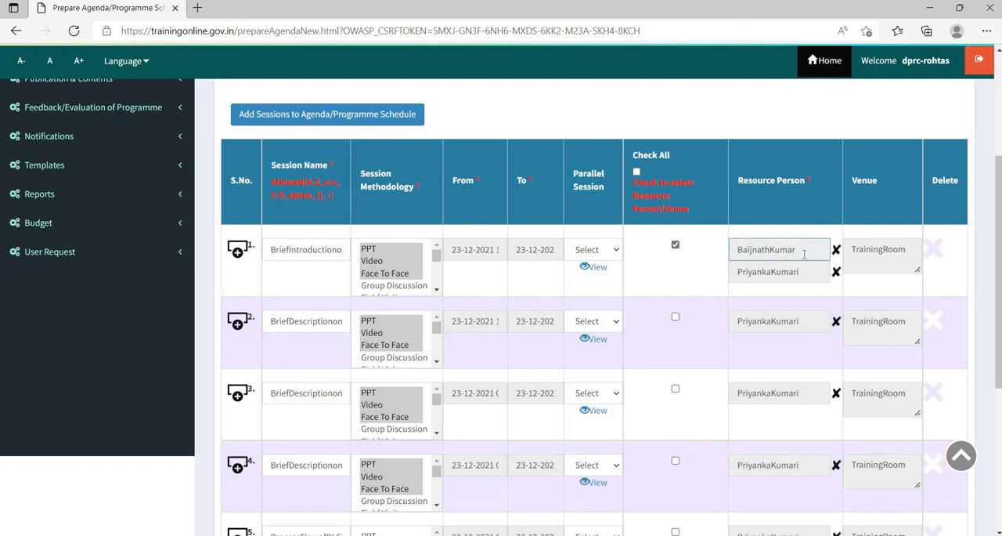
scroll(799, 271, "down", 4)
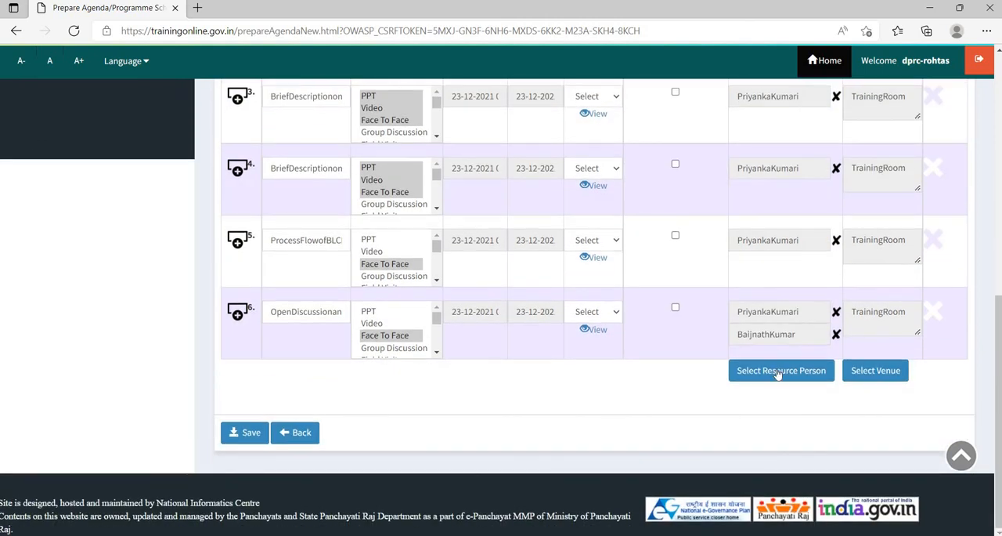
left_click(779, 373)
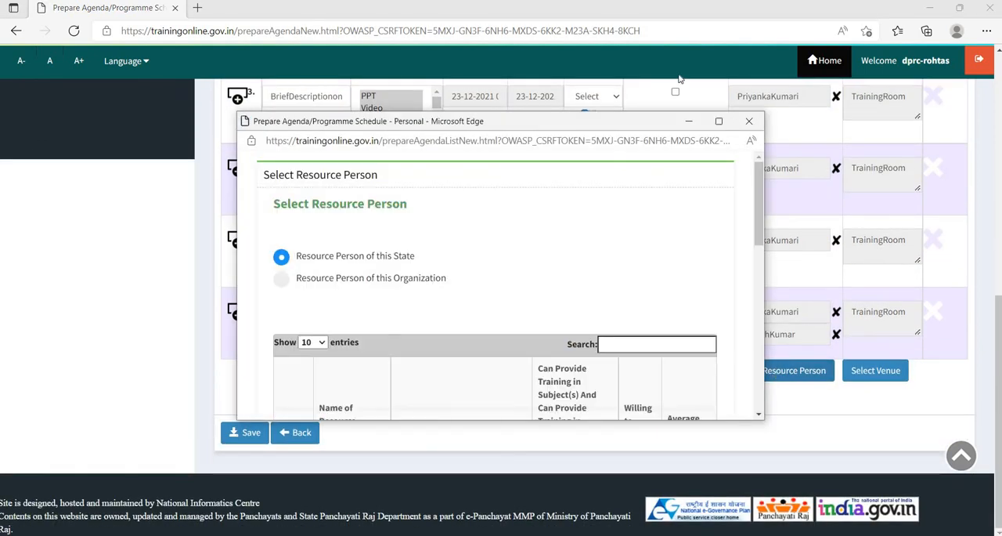
- Show 100 entries in the state's resource person list, look through it and close it without choosing anyone
left_click(309, 343)
left_click(308, 395)
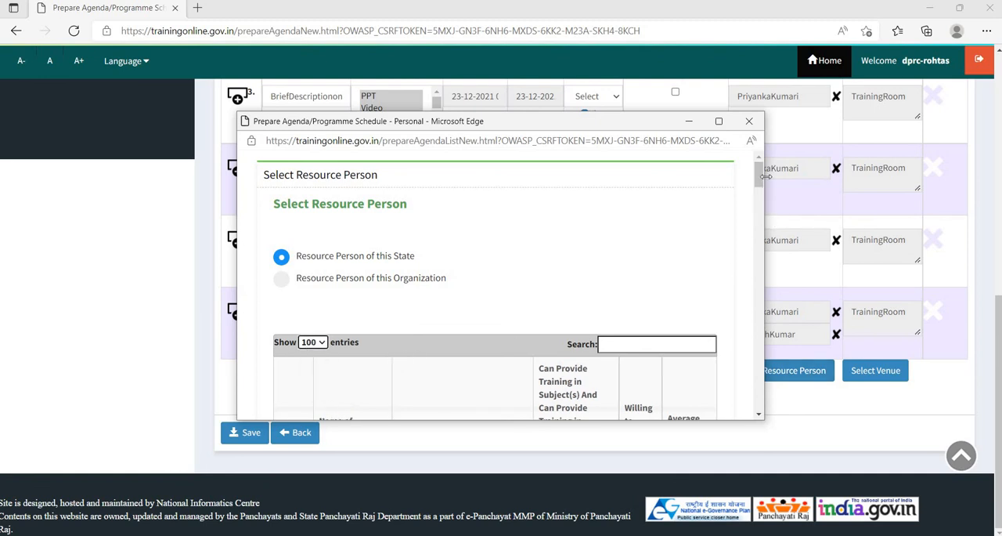
left_click_drag(763, 180, 774, 259)
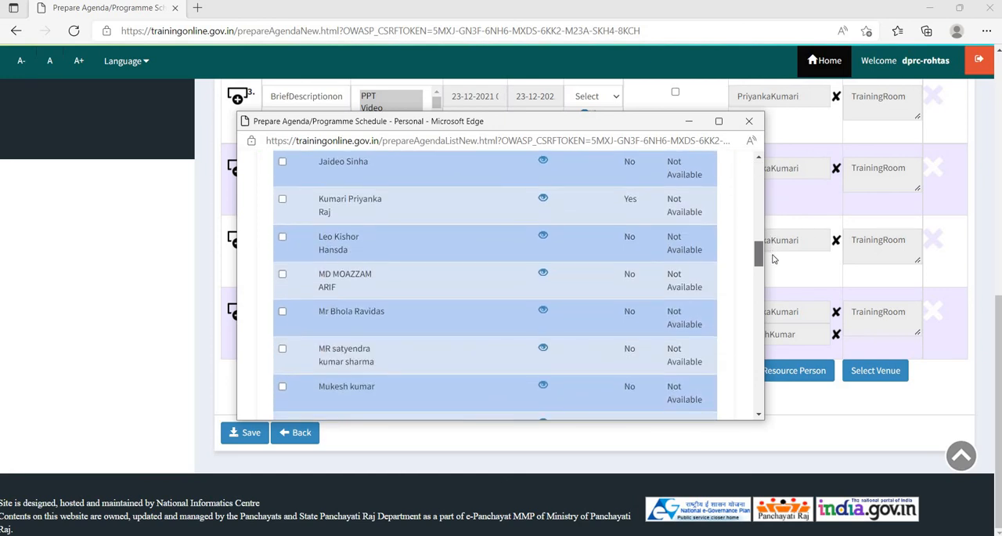
left_click_drag(774, 260, 763, 371)
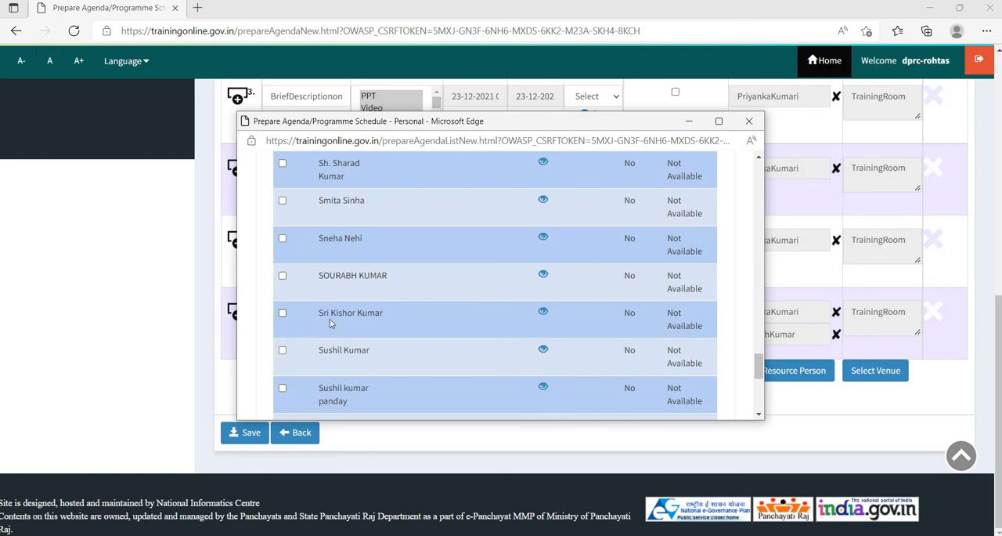
scroll(283, 398, "down", 3)
scroll(283, 398, "down", 2)
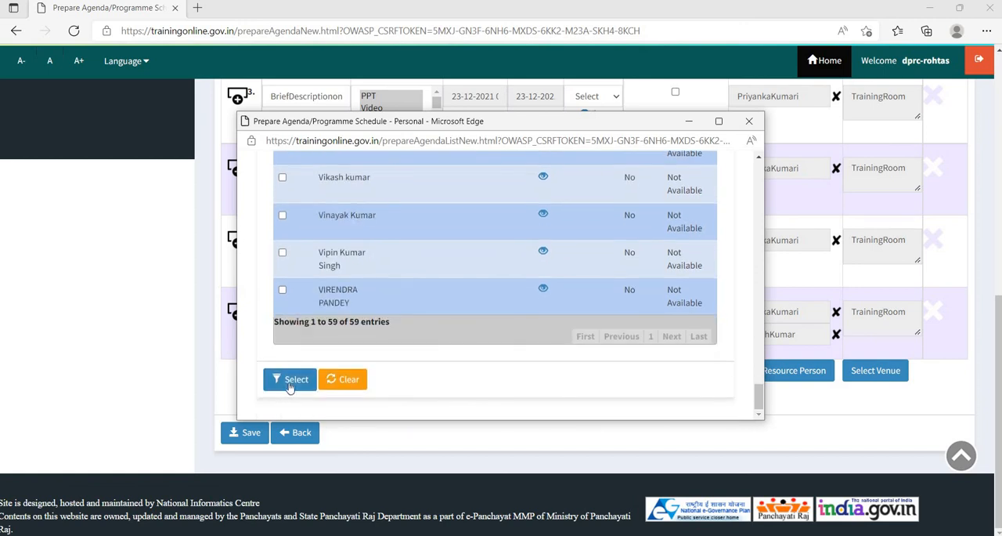
left_click(749, 121)
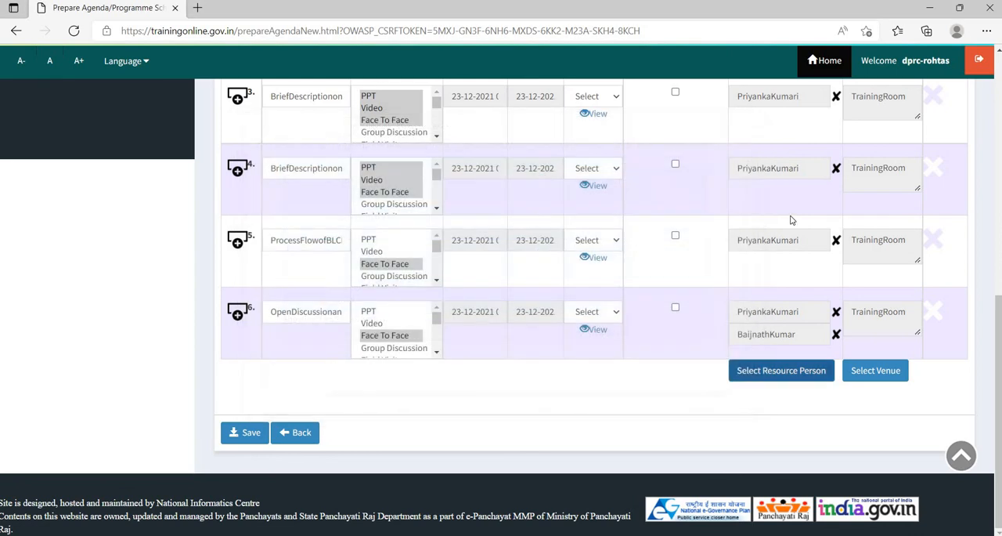
- Search venues with a seating capacity of 50 for the marked session, review the organization's venue list and close it without choosing one
scroll(815, 235, "down", 3)
scroll(825, 216, "down", 1)
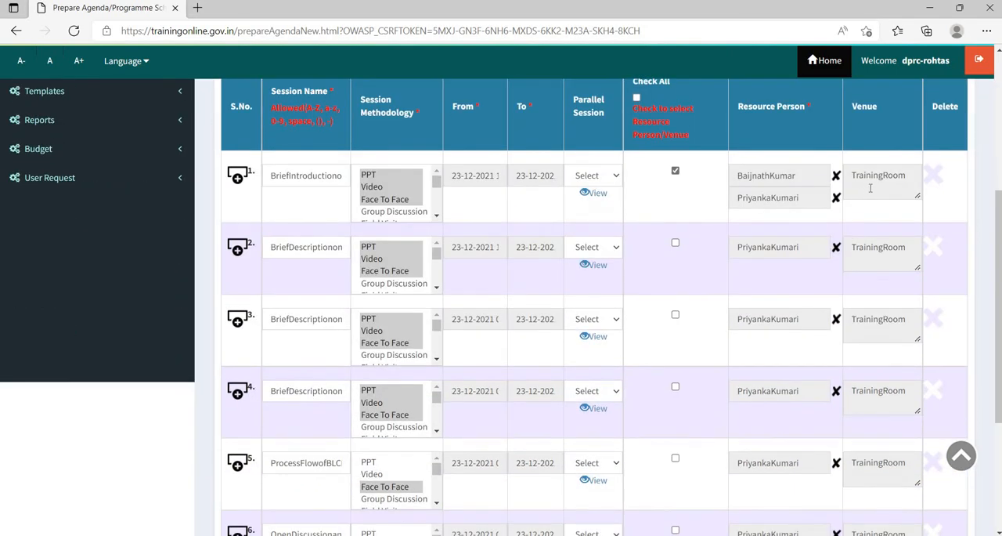
left_click(871, 188)
scroll(878, 283, "down", 3)
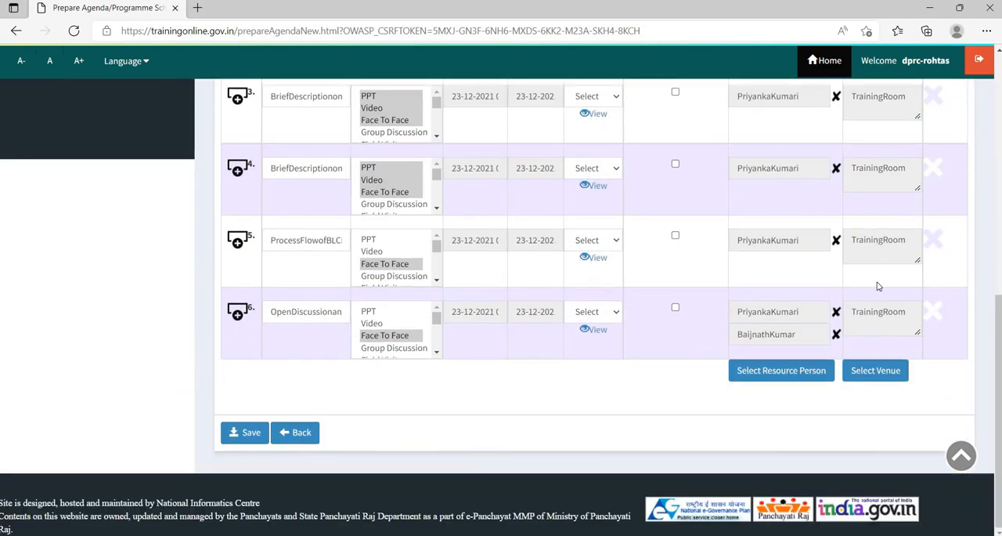
left_click(873, 370)
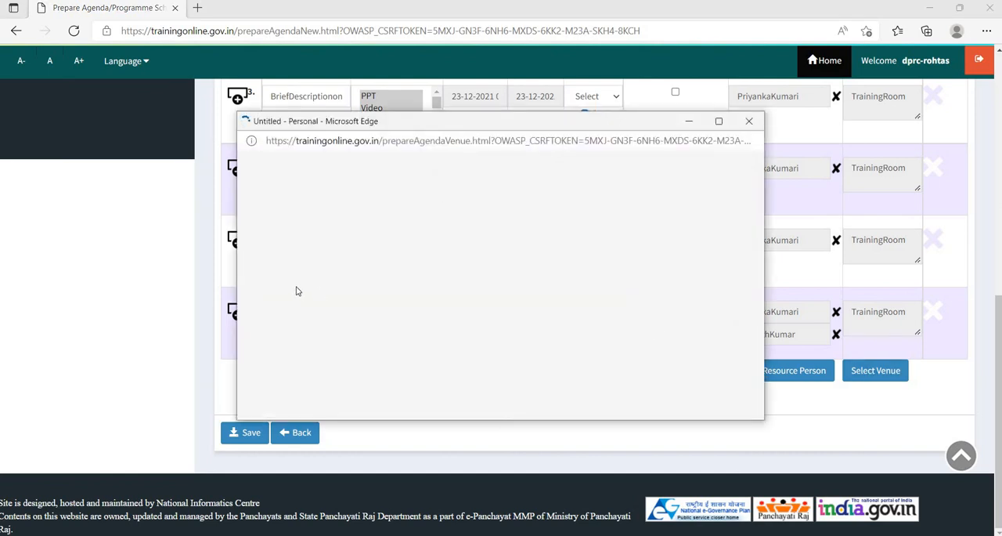
scroll(298, 290, "down", 2)
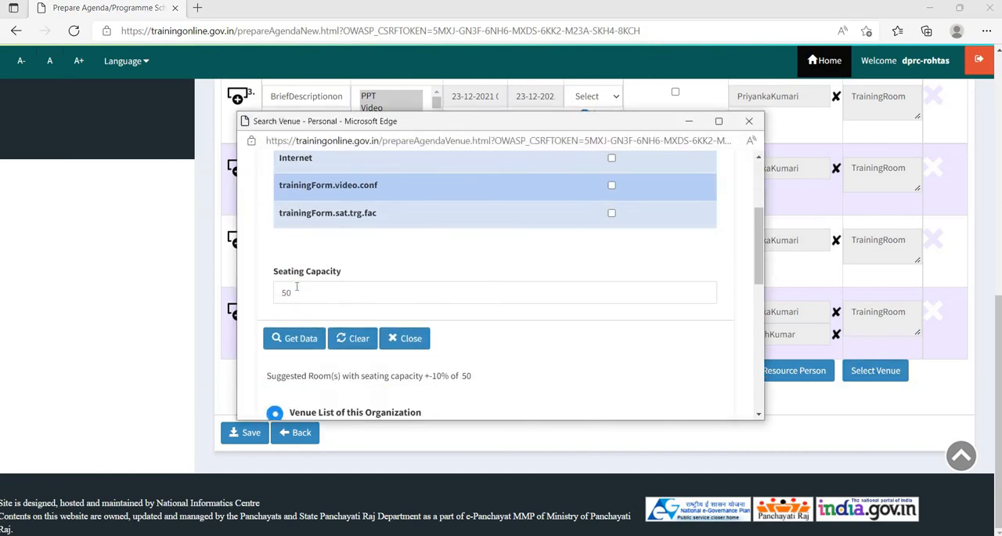
scroll(298, 287, "down", 2)
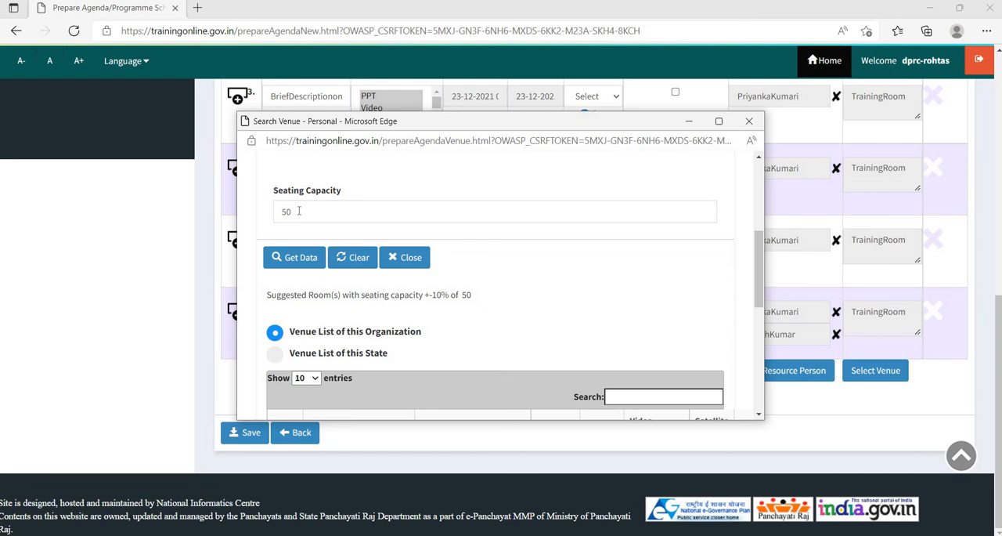
left_click(302, 261)
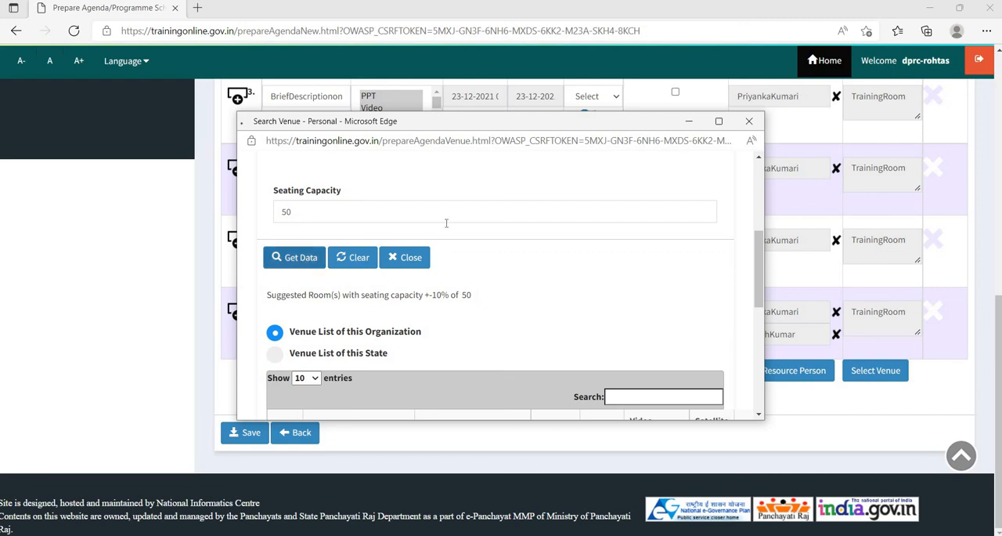
scroll(446, 233, "down", 5)
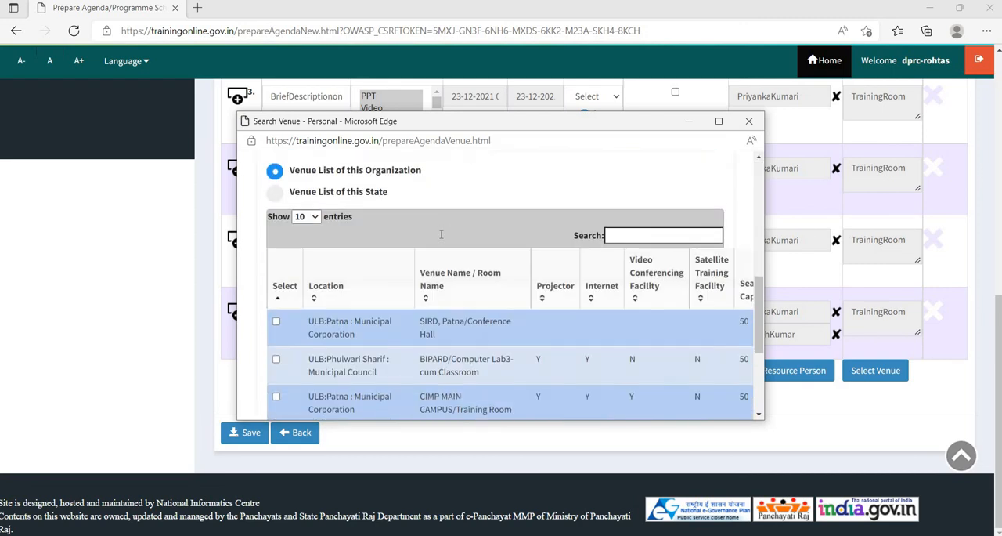
scroll(441, 233, "down", 3)
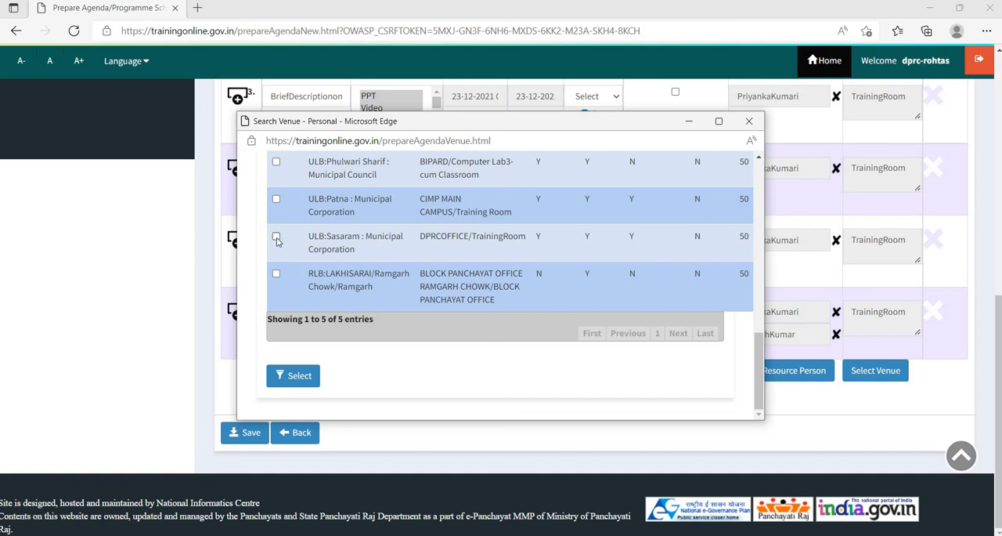
left_click(749, 122)
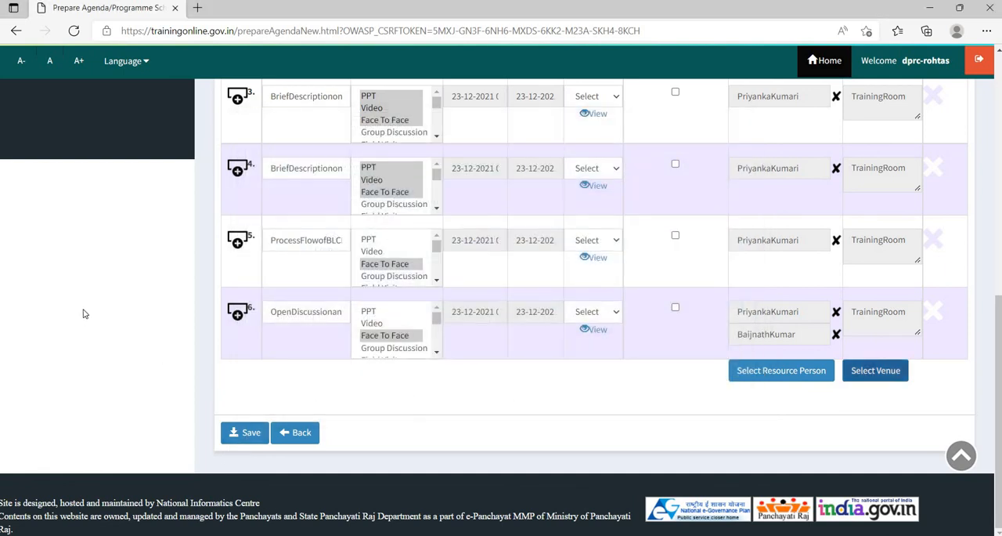
- Leave the agenda and go to Trainee Excel Upload in the schedule section
scroll(85, 313, "up", 2)
scroll(356, 286, "up", 2)
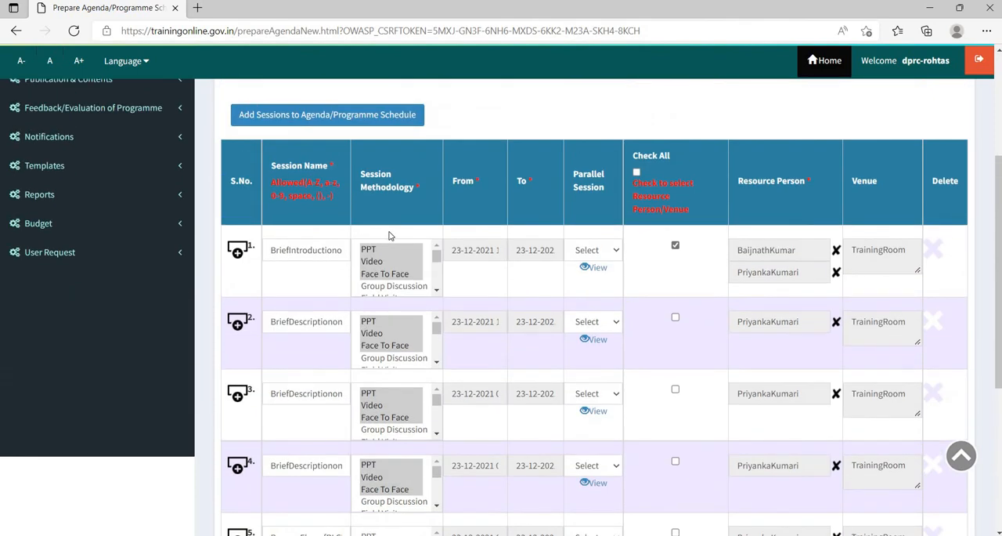
scroll(390, 234, "down", 3)
scroll(389, 235, "up", 5)
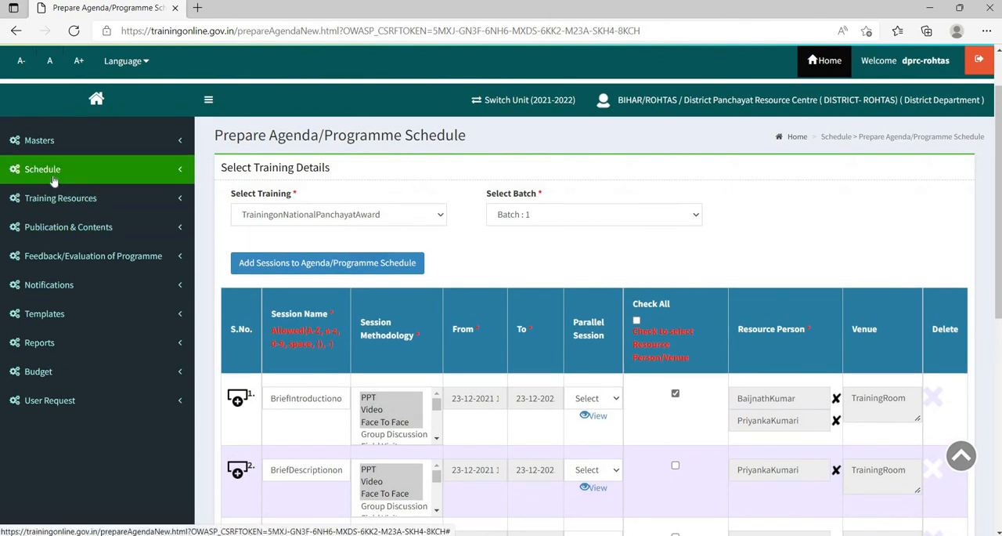
left_click(53, 180)
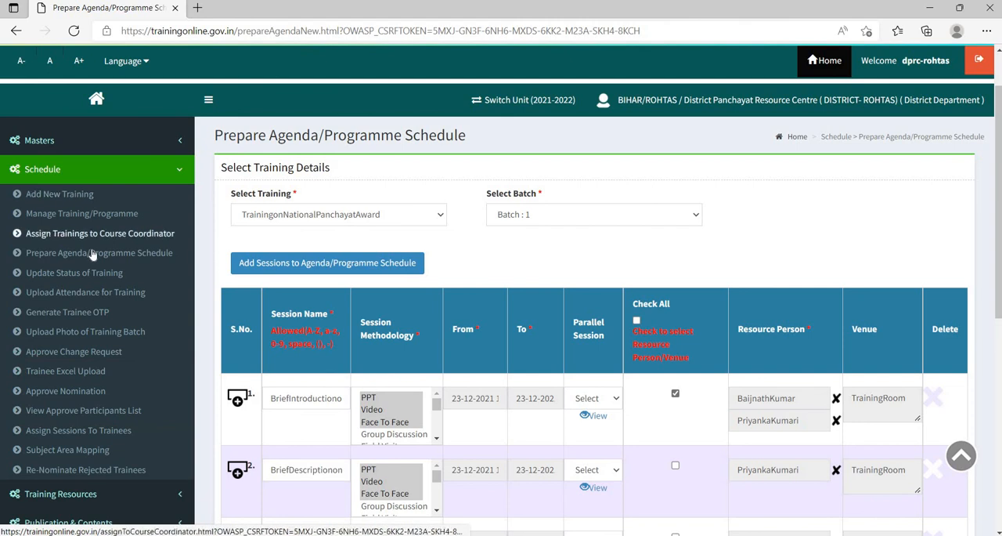
left_click(65, 373)
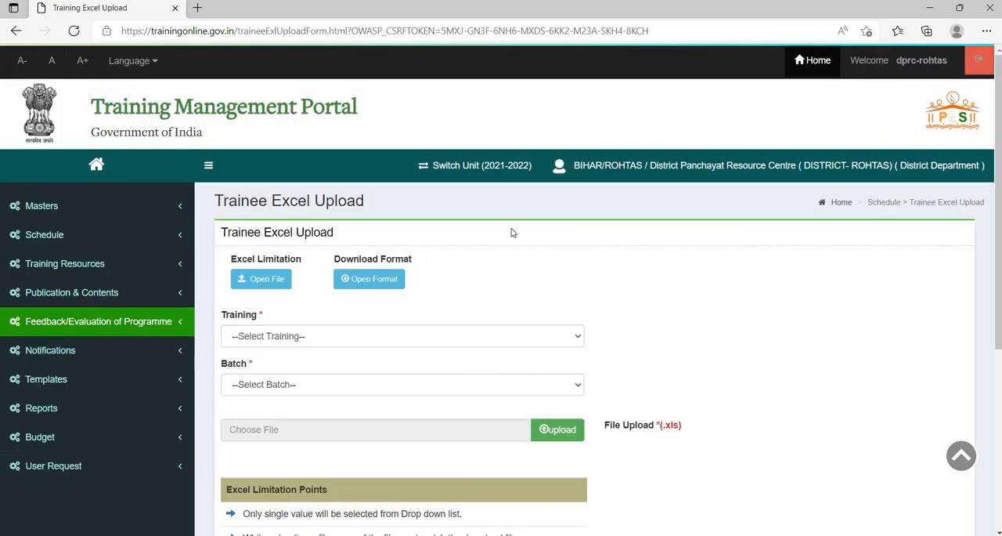
scroll(511, 232, "down", 1)
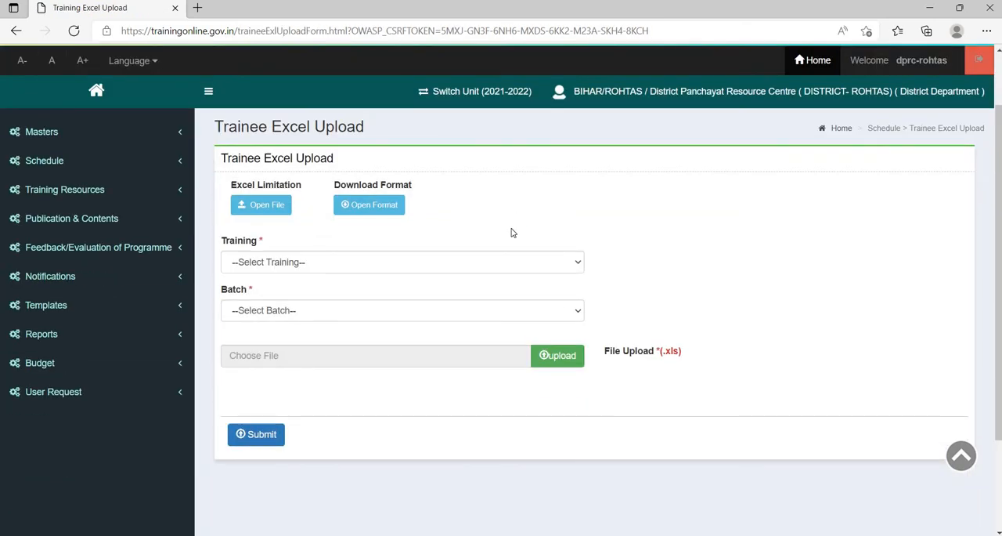
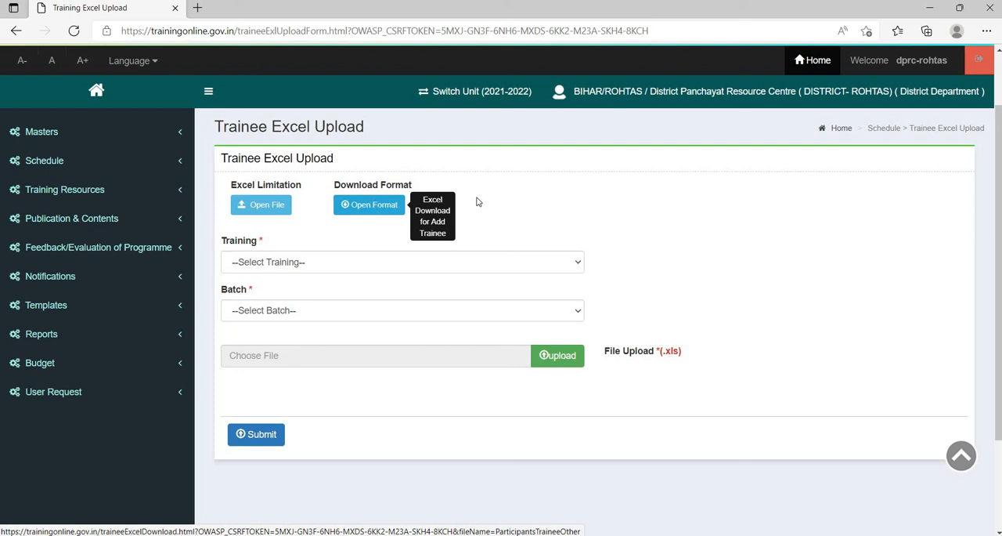
- Choose the training TrainingonNationalPanchayatAward and Batch : 1 for the trainee upload
scroll(399, 184, "down", 1)
left_click(396, 186)
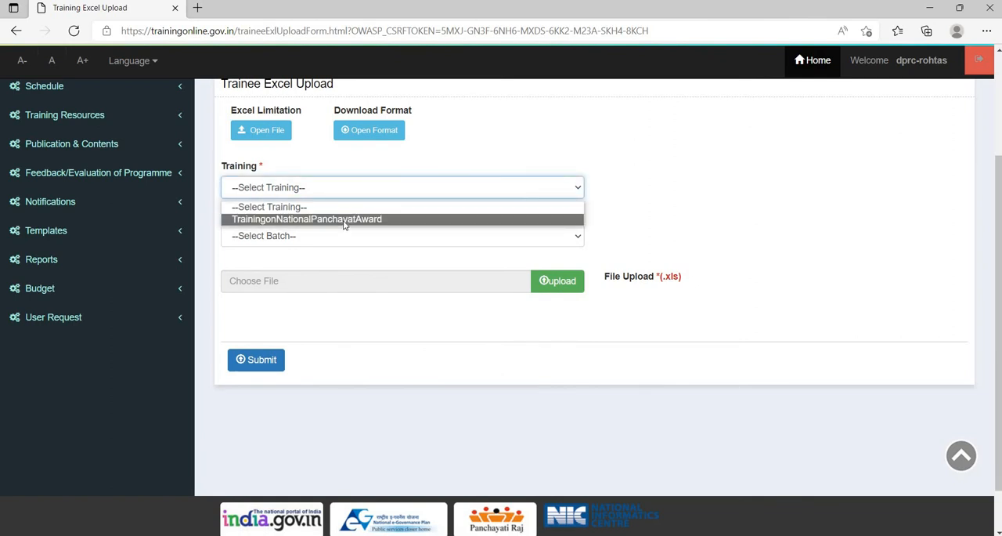
left_click(344, 224)
left_click(320, 238)
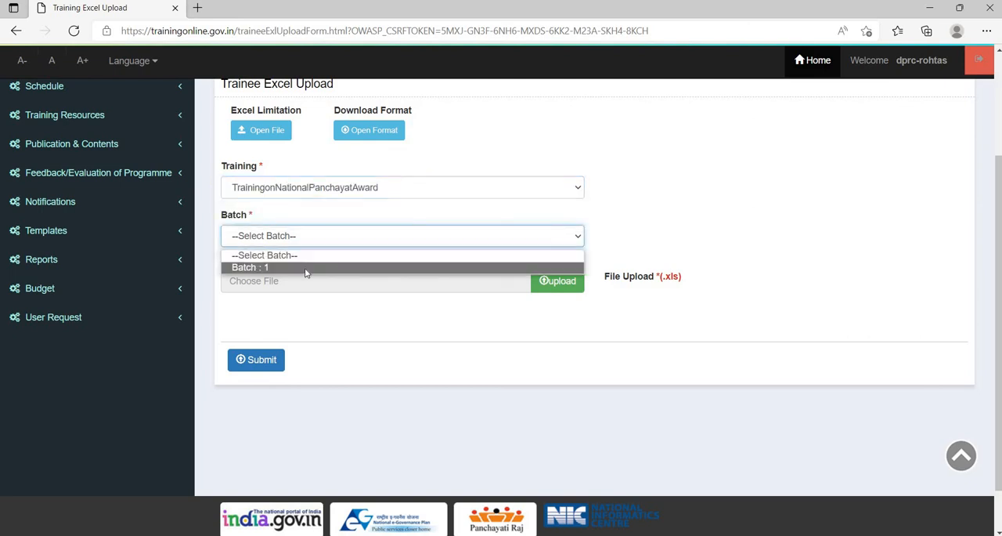
left_click(305, 269)
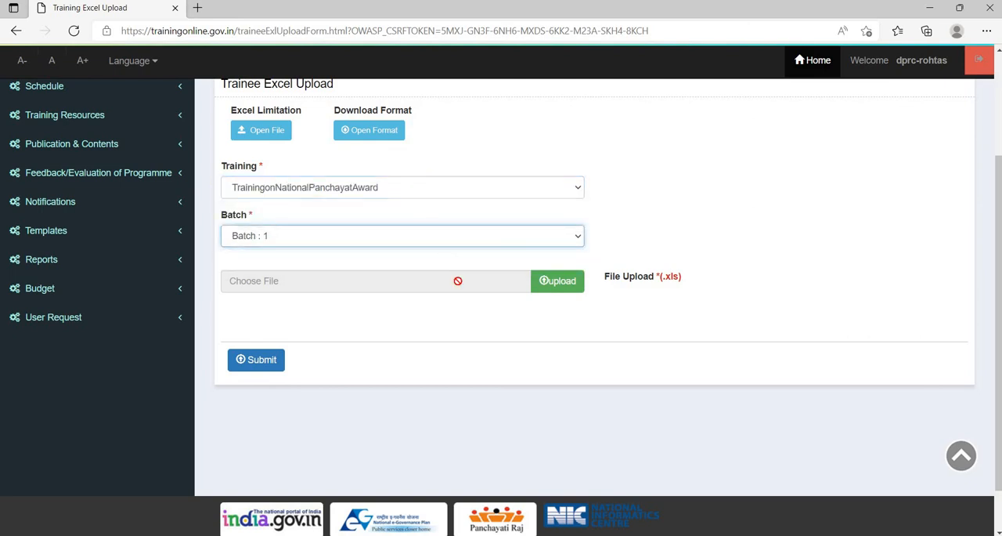
- Browse Downloads for the trainee upload file, select the ParticipantsTraineeOther_O_7092 workbook and open it in Excel for checking
left_click(564, 287)
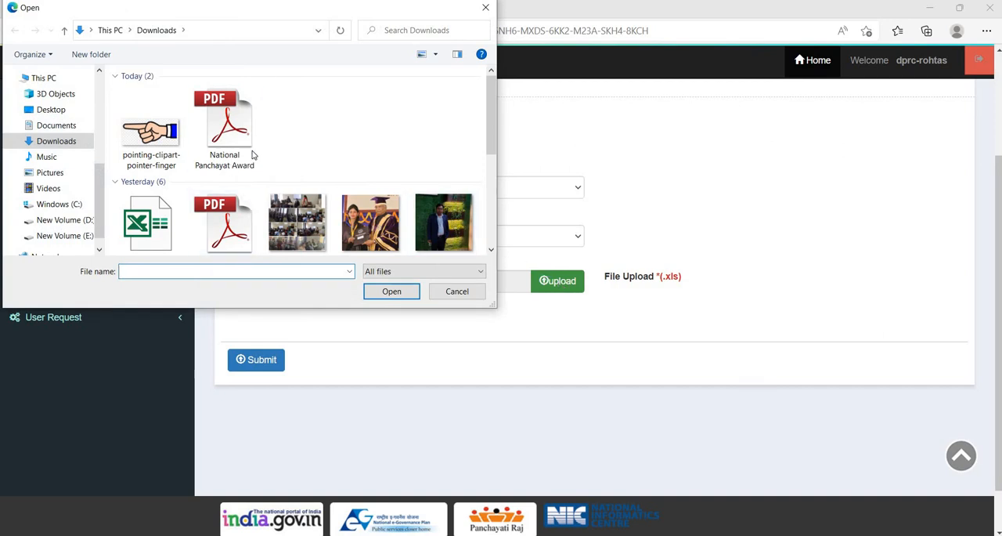
scroll(252, 154, "down", 2)
left_click(166, 146)
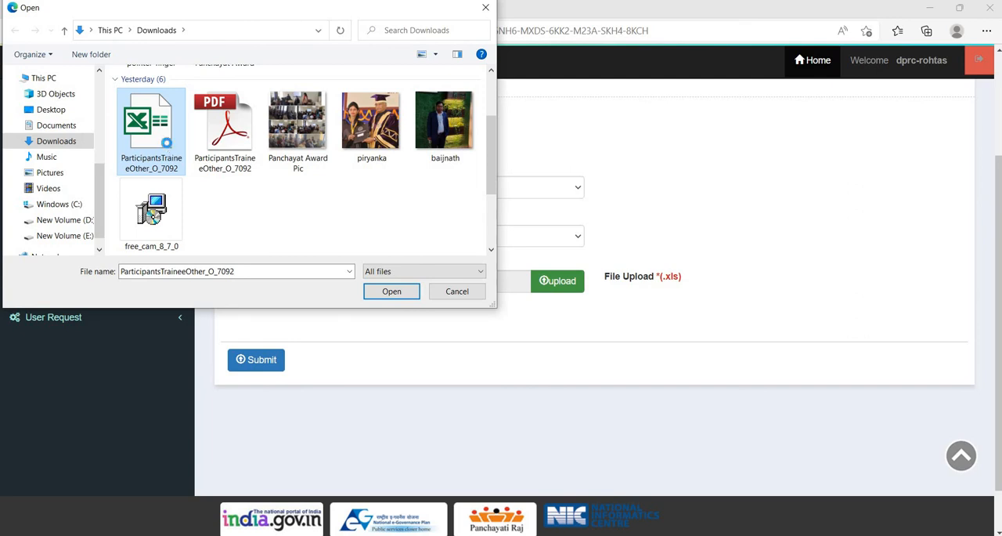
right_click(168, 145)
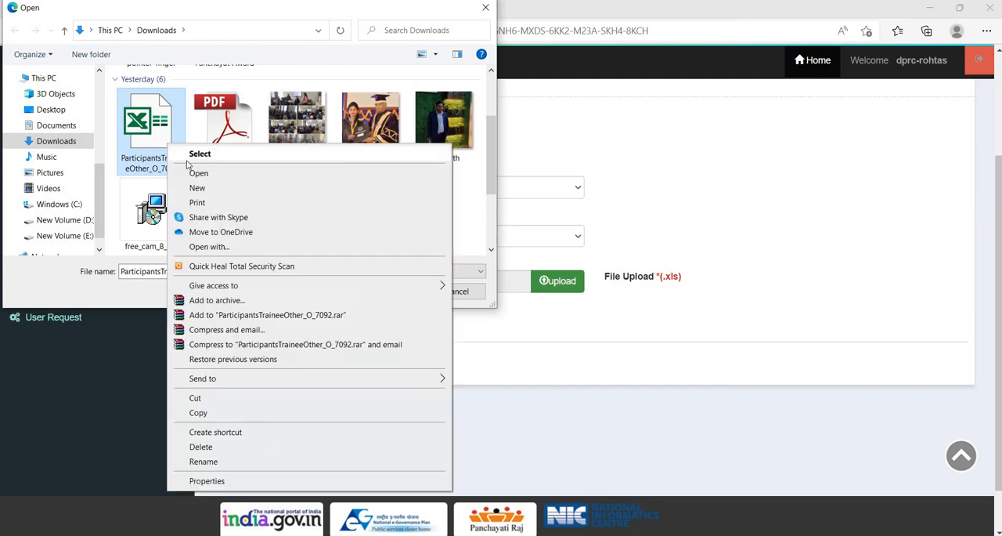
left_click(205, 181)
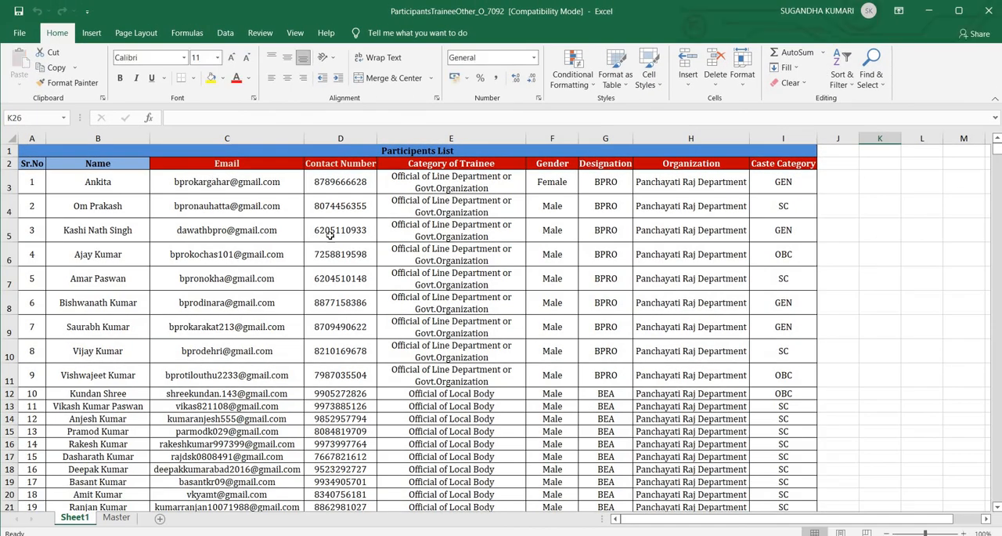
- Examine the whole participants list, including contact, trainee category, designation and caste columns, and close the workbook
scroll(390, 254, "down", 6)
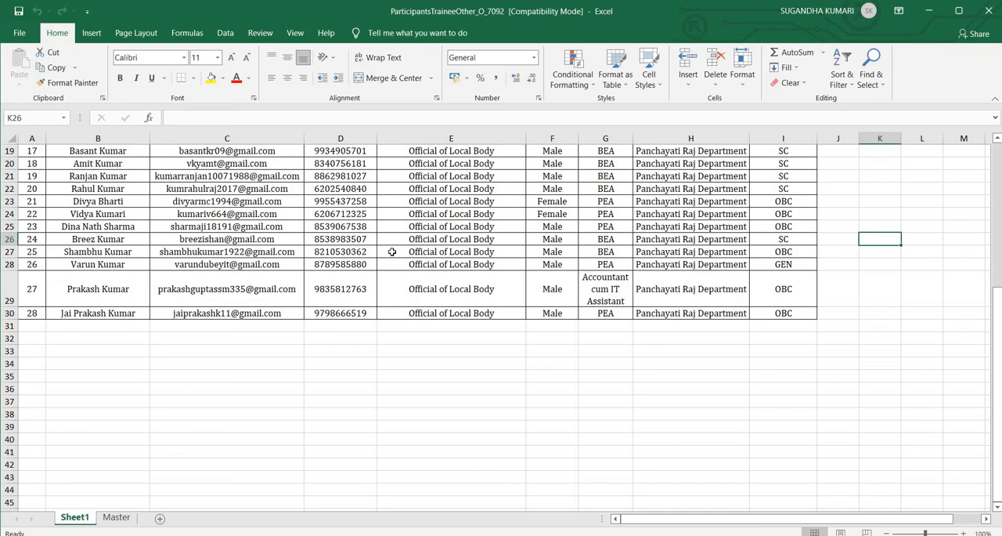
scroll(390, 249, "up", 3)
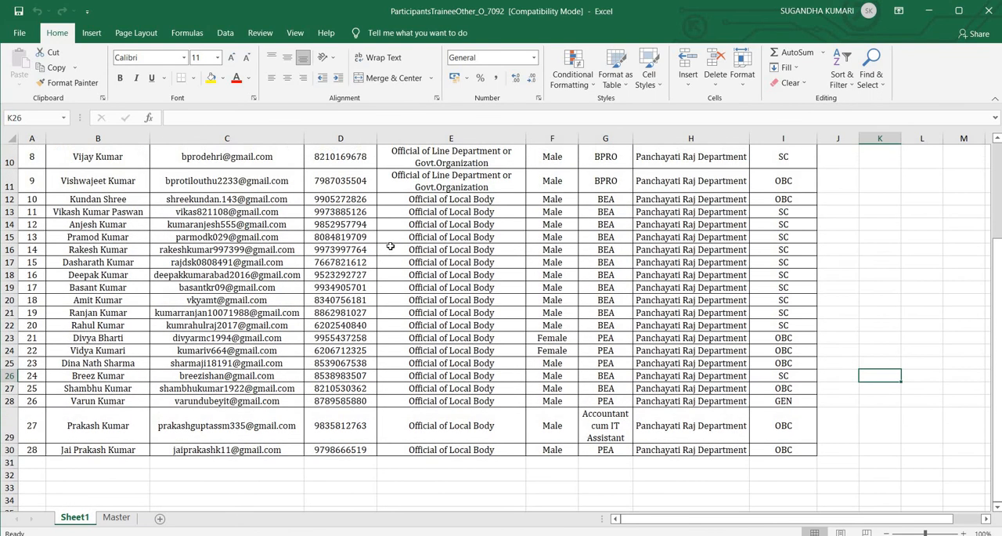
scroll(391, 247, "up", 3)
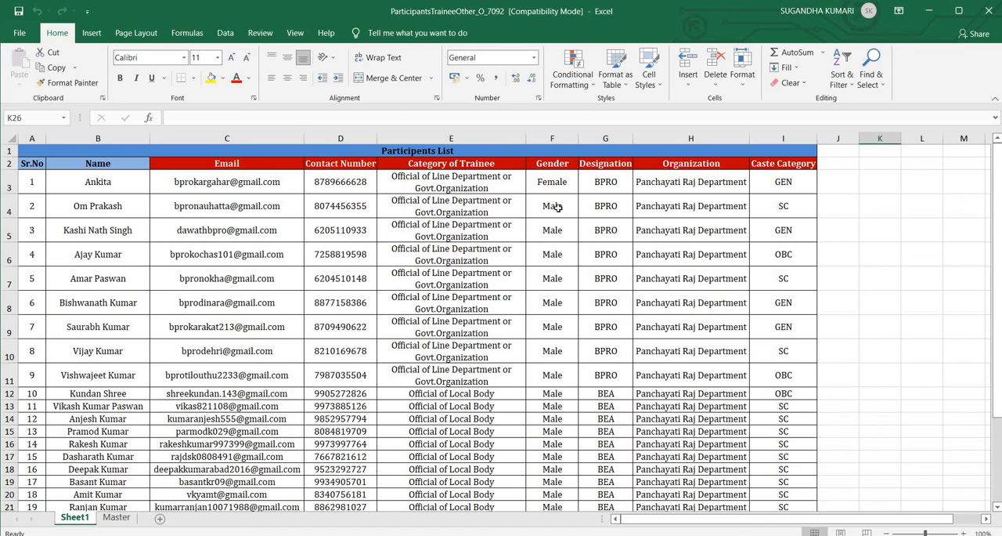
scroll(554, 222, "down", 4)
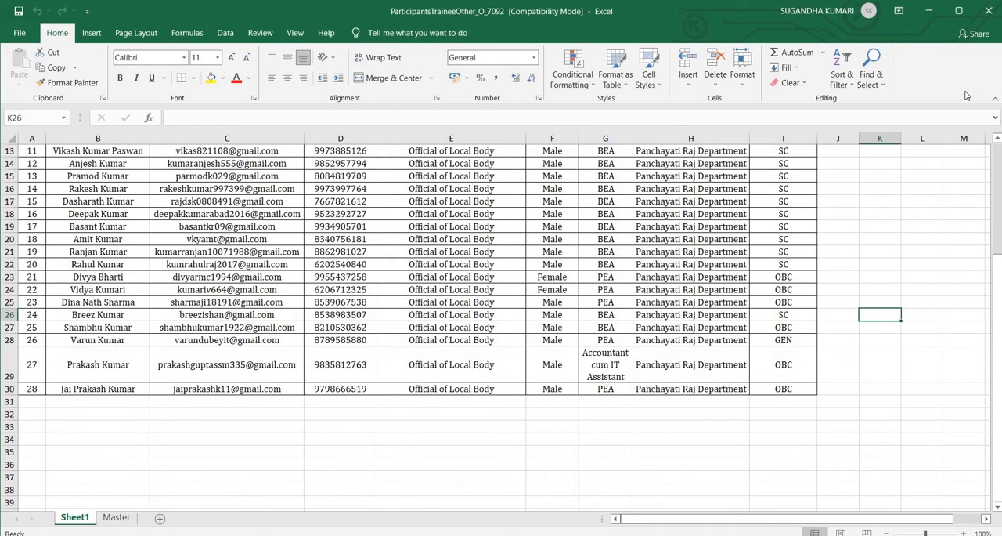
left_click(987, 12)
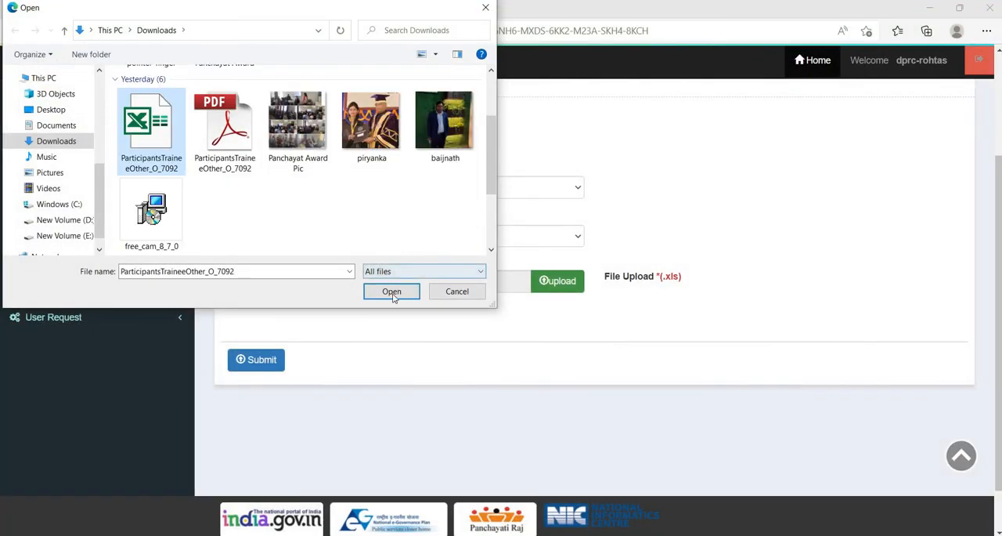
- Attach ParticipantsTraineeOther_O_7092.xls as the trainee file and try to submit the upload
left_click(391, 291)
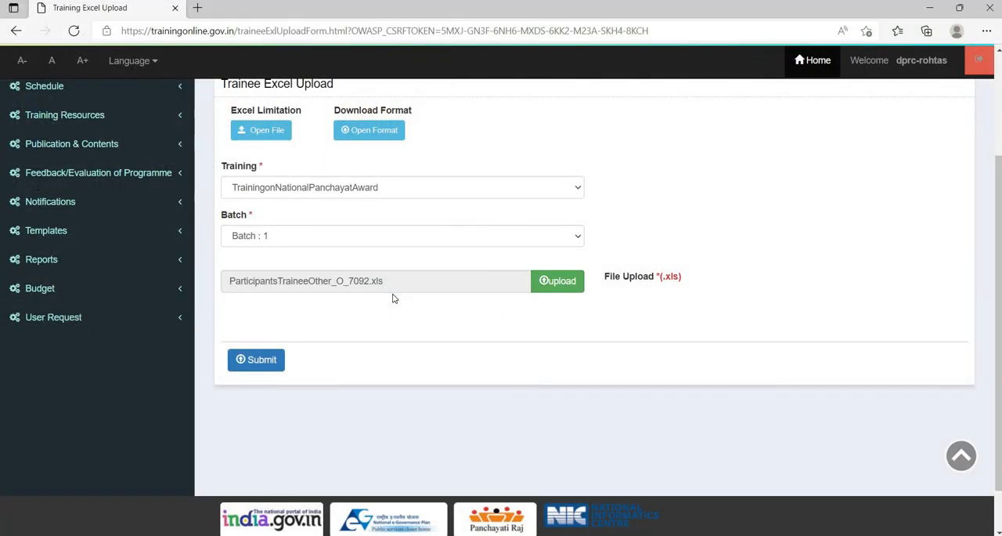
left_click(257, 360)
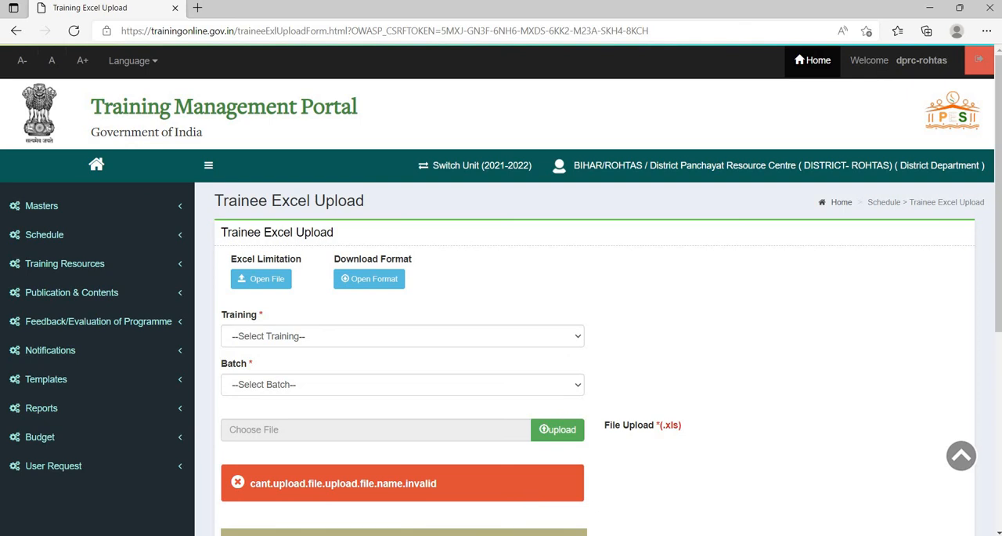
- Switch to the tmp3.pdf document in Adobe Reader
mouse_move(499, 535)
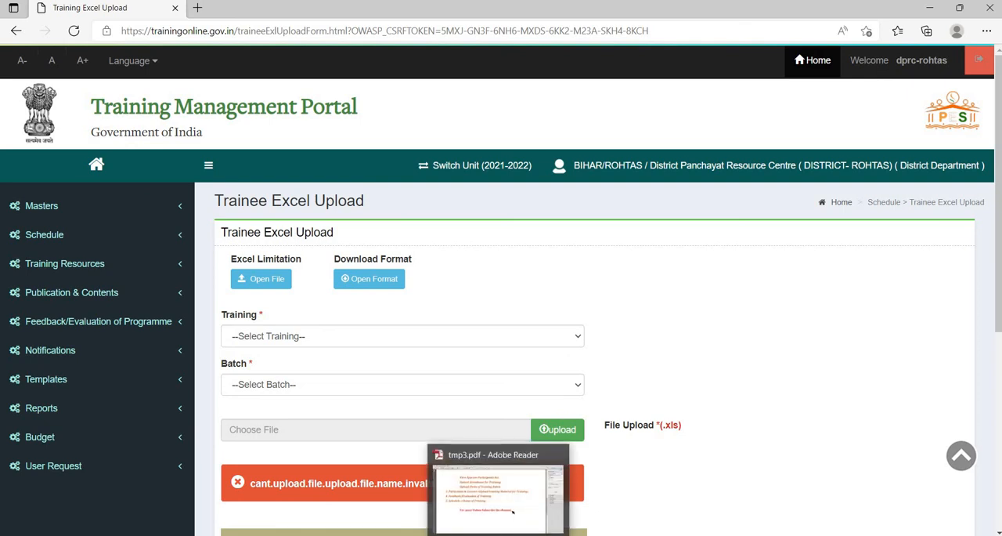